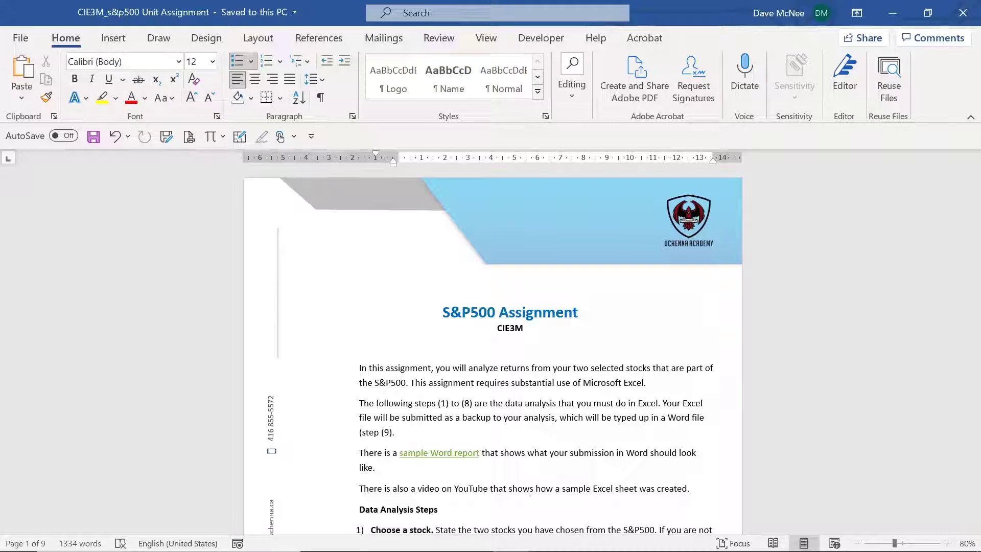
# - Read the S&P500 assignment's introduction and its data analysis steps for choosing stocks, downloading data and combining it in one spreadsheet
pyautogui.scroll(-5, 493, 353)
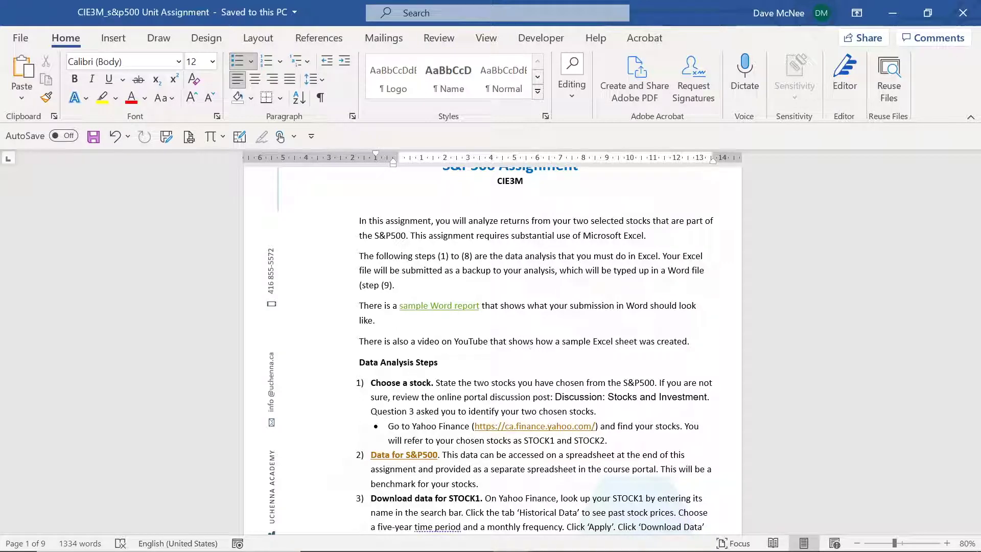
pyautogui.scroll(-3, 492, 348)
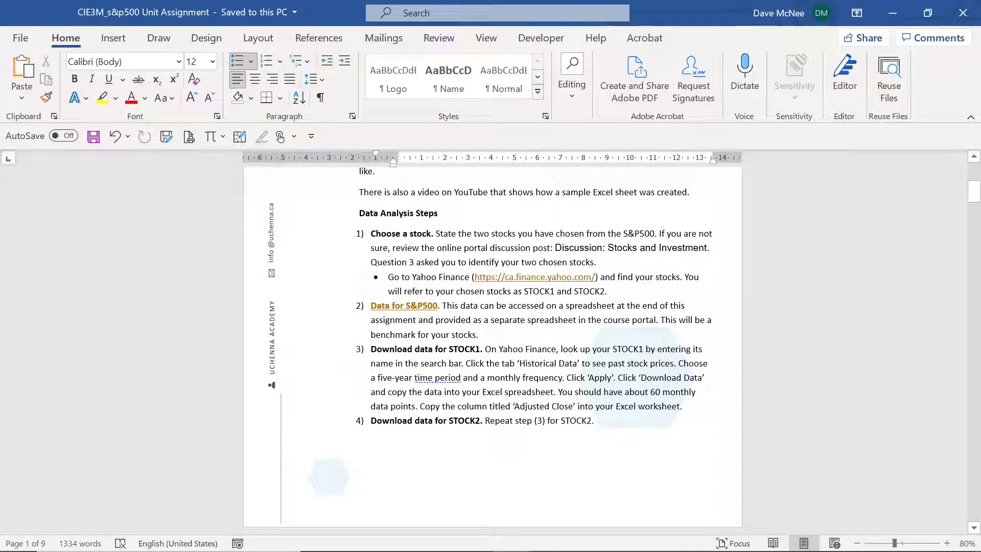
pyautogui.scroll(-6, 594, 418)
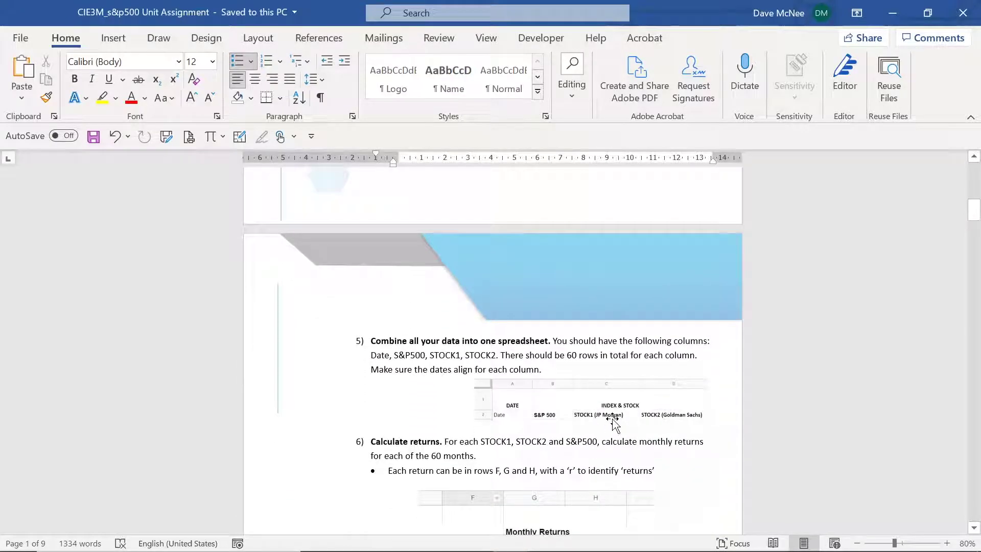
pyautogui.scroll(4, 609, 381)
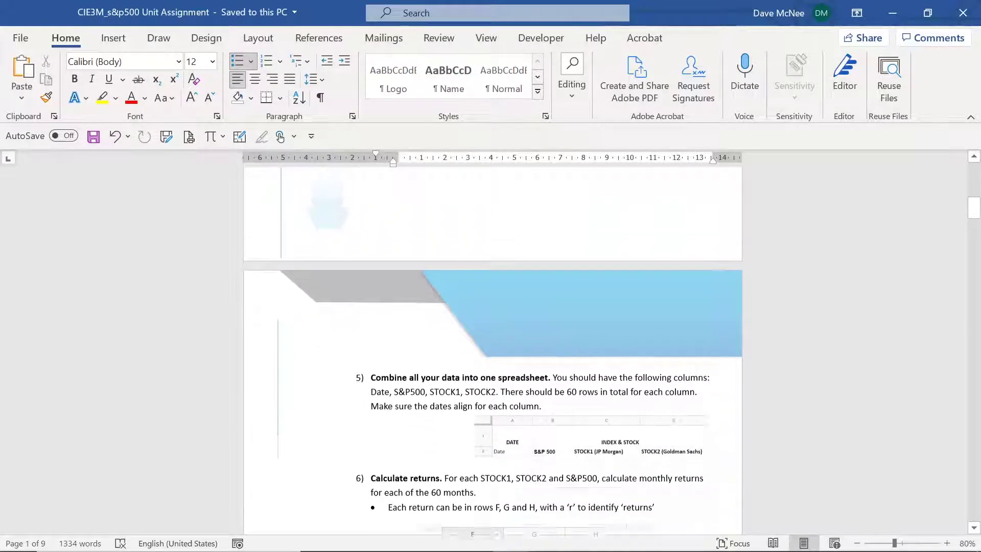
pyautogui.scroll(3, 490, 348)
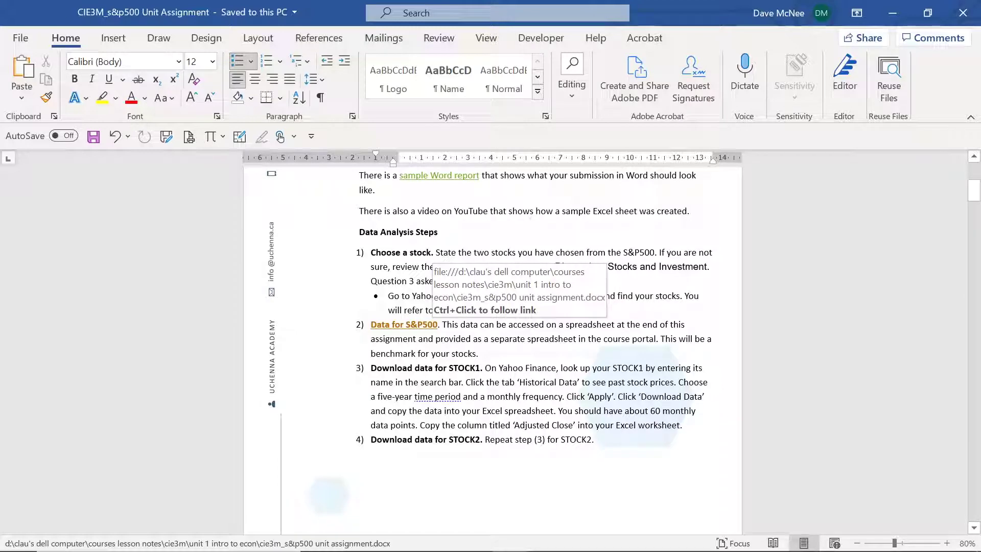
# - Follow the "Data for S&P500" link and review the S&P500 monthly data table in the assignment document
pyautogui.keyDown('ctrl'); pyautogui.click(425, 329); pyautogui.keyUp('ctrl')
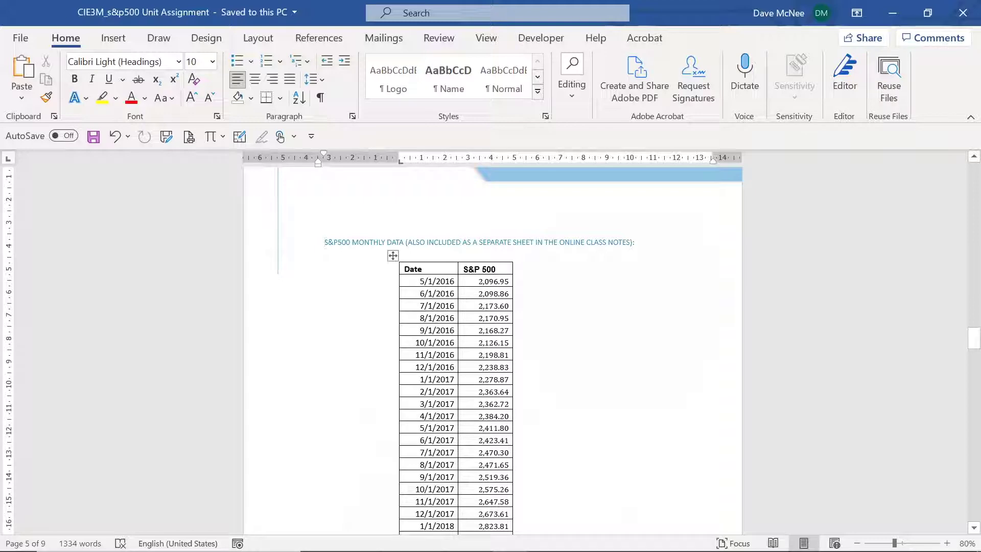
pyautogui.scroll(-6, 453, 438)
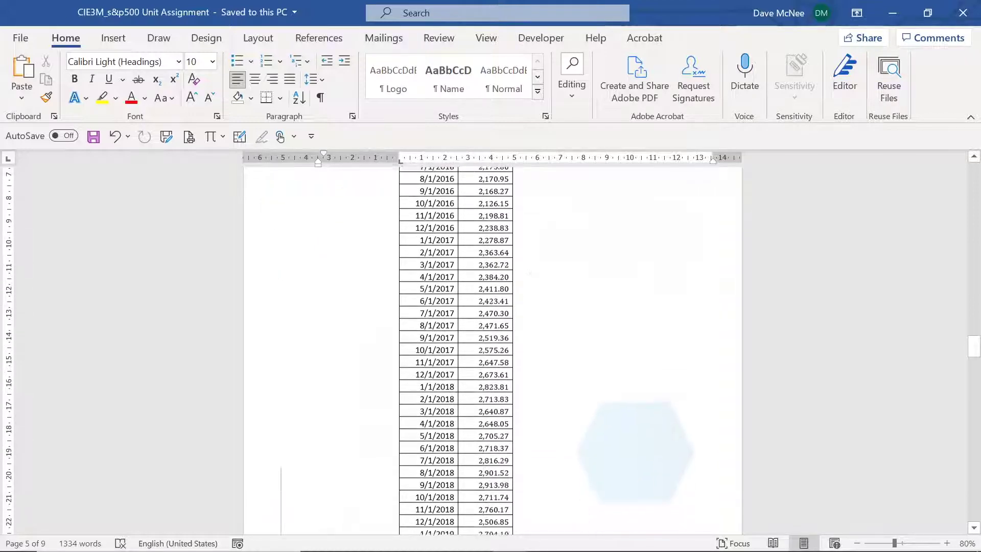
pyautogui.scroll(-8, 454, 437)
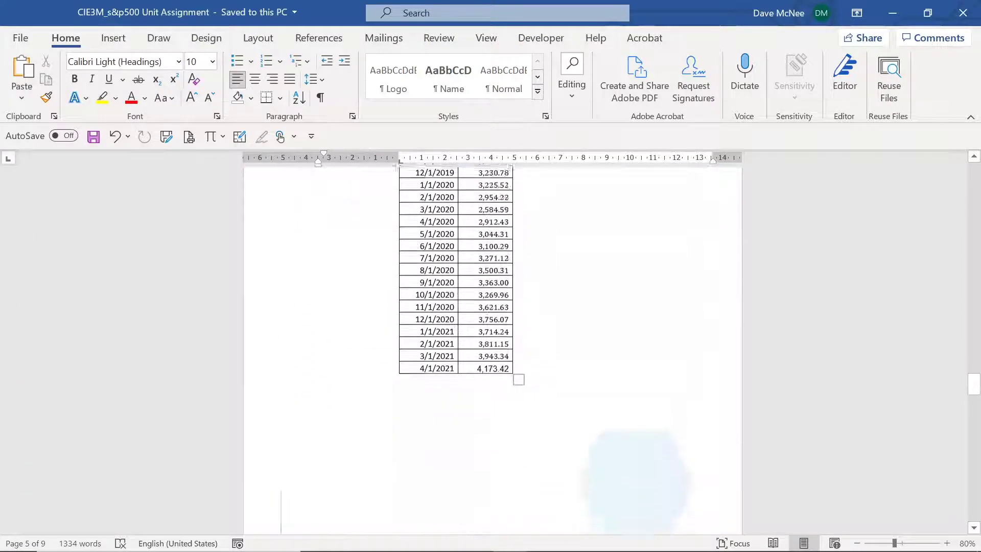
pyautogui.scroll(3, 455, 296)
pyautogui.scroll(15, 393, 407)
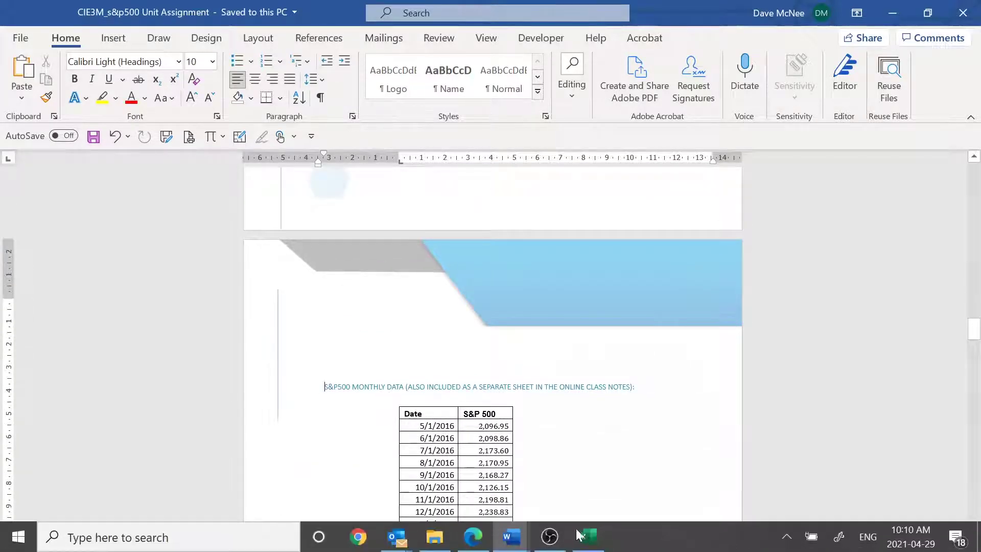
# - Switch to the S&P500 monthly data sheet in Excel and review its Date and S&P 500 columns through the last row
pyautogui.click(603, 545)
pyautogui.click(603, 545)
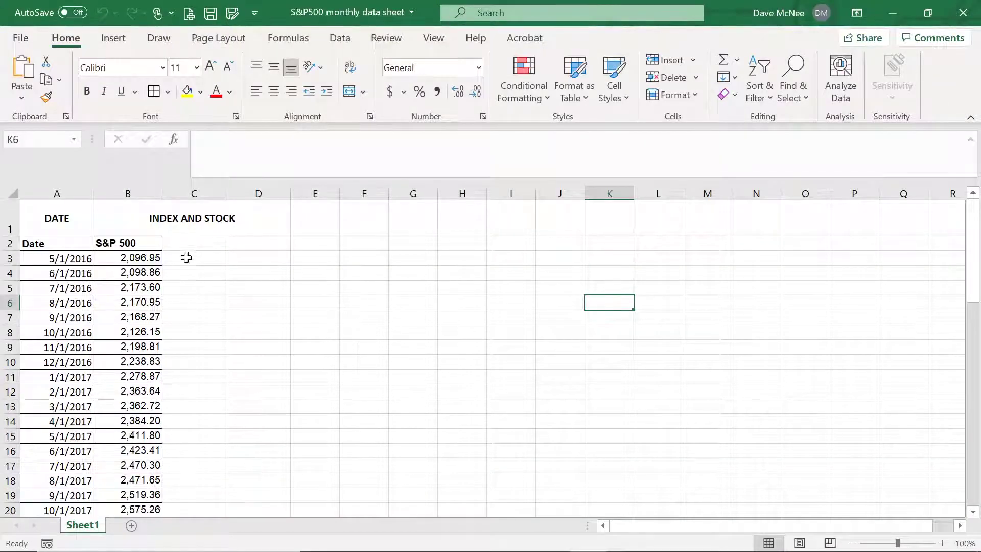
pyautogui.scroll(-16, 114, 404)
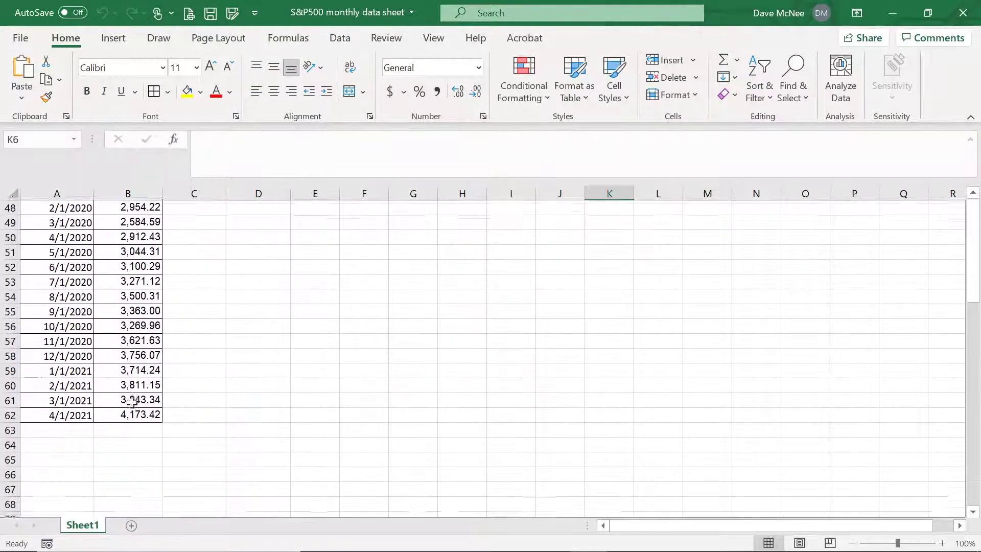
pyautogui.scroll(16, 131, 403)
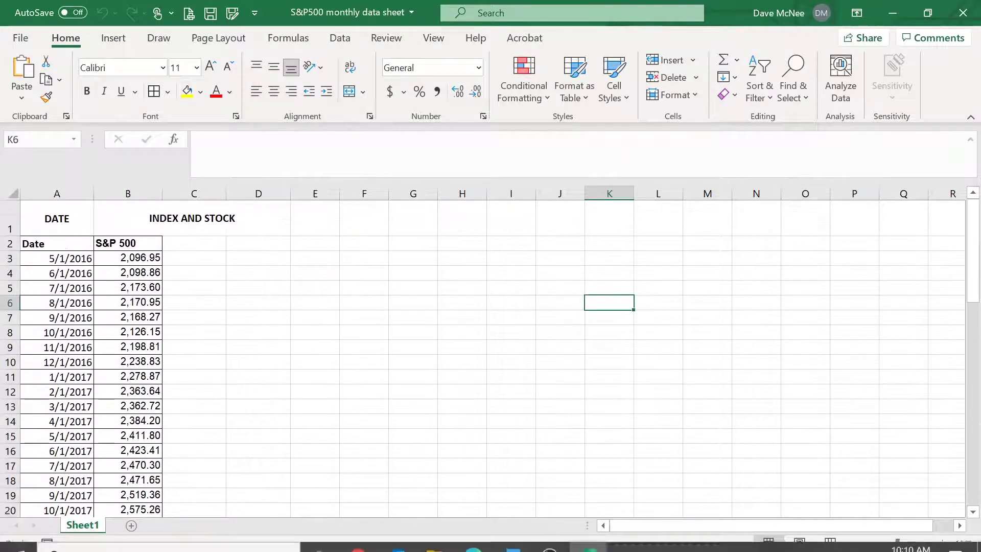
# - Return to the CIE3M_s&p500 Unit Assignment document in Word and open the Yahoo Finance link from step 1
pyautogui.moveTo(524, 543)
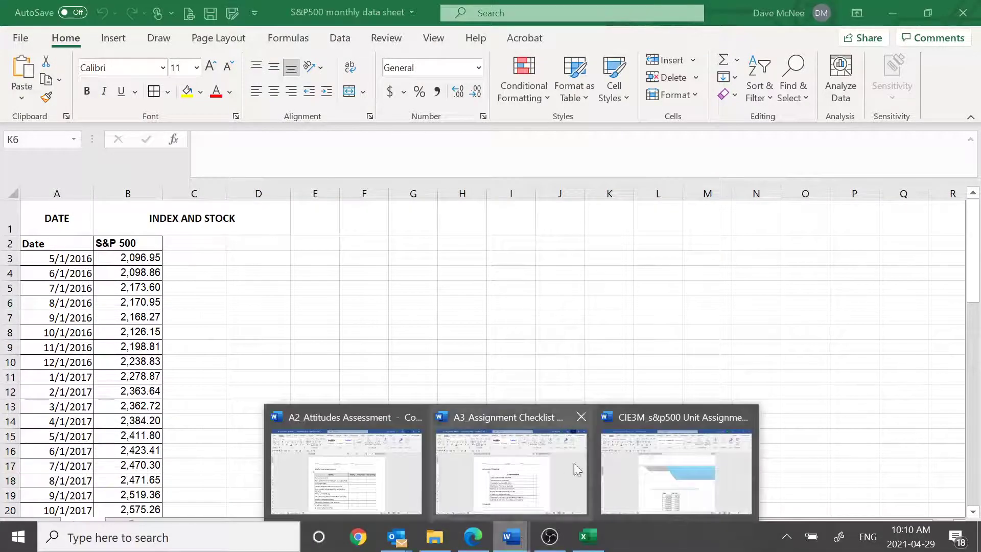
pyautogui.click(677, 467)
pyautogui.scroll(20, 578, 346)
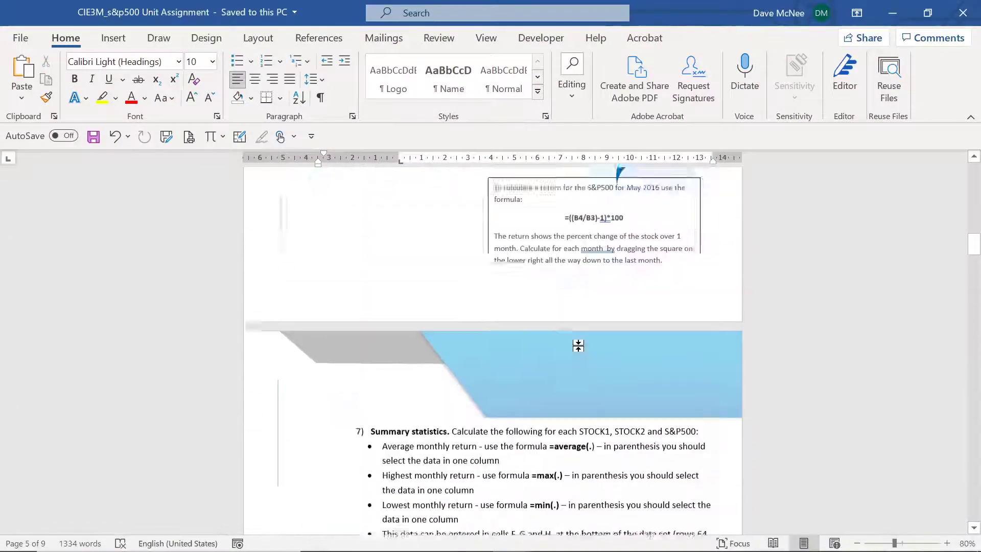
pyautogui.scroll(-3, 504, 350)
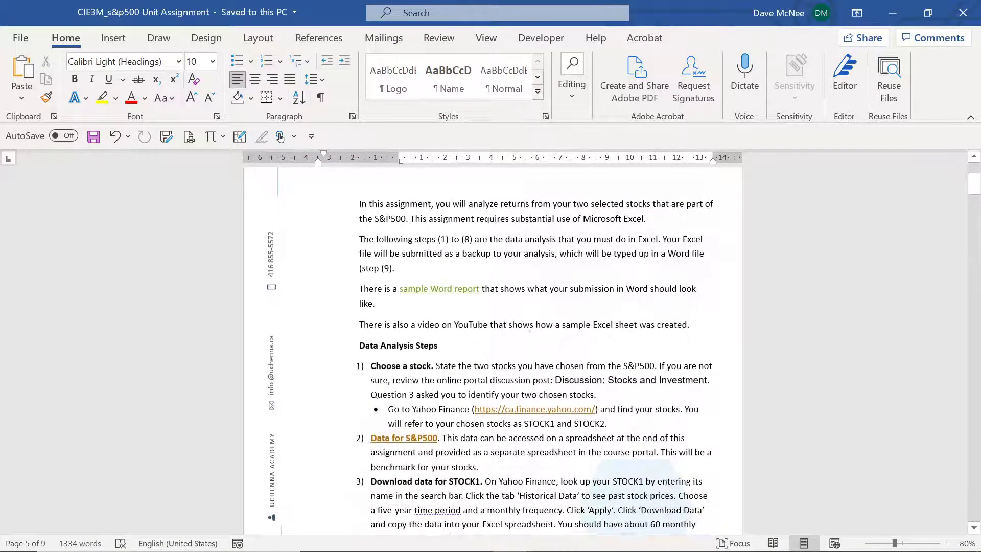
pyautogui.scroll(-1, 578, 349)
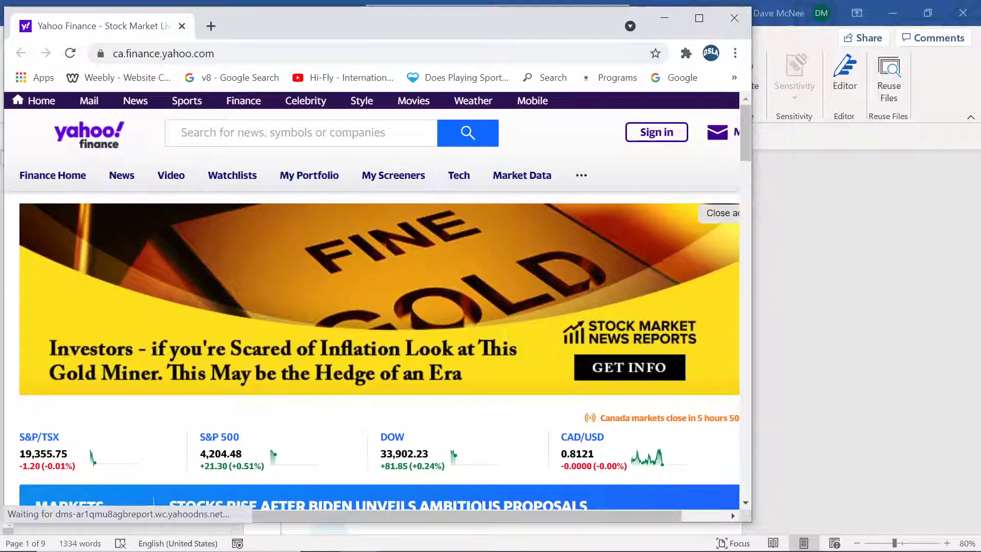
# - Search Yahoo Finance for "jp", open the JPMorgan Chase & Co. (JPM) quote and show its historical data
pyautogui.click(182, 132)
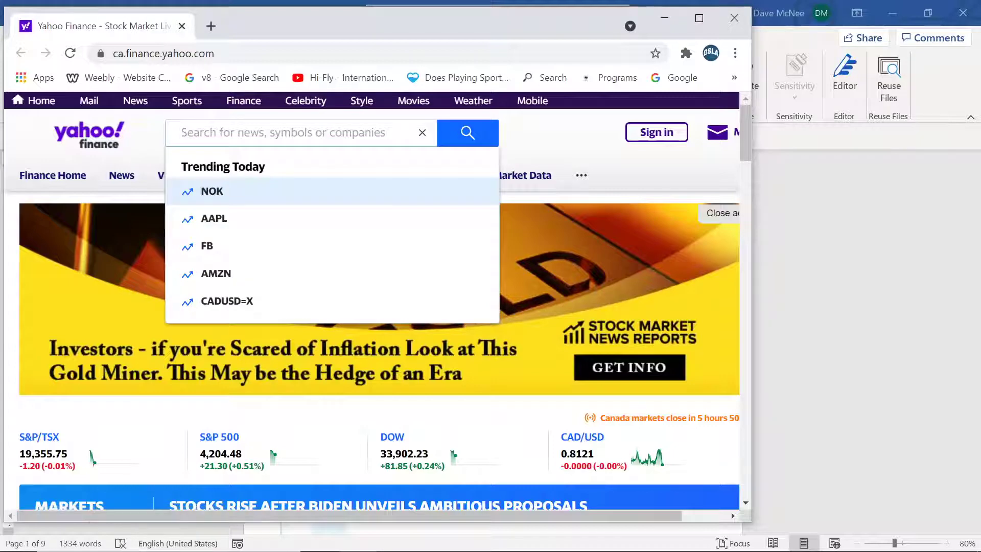
pyautogui.write('jp')
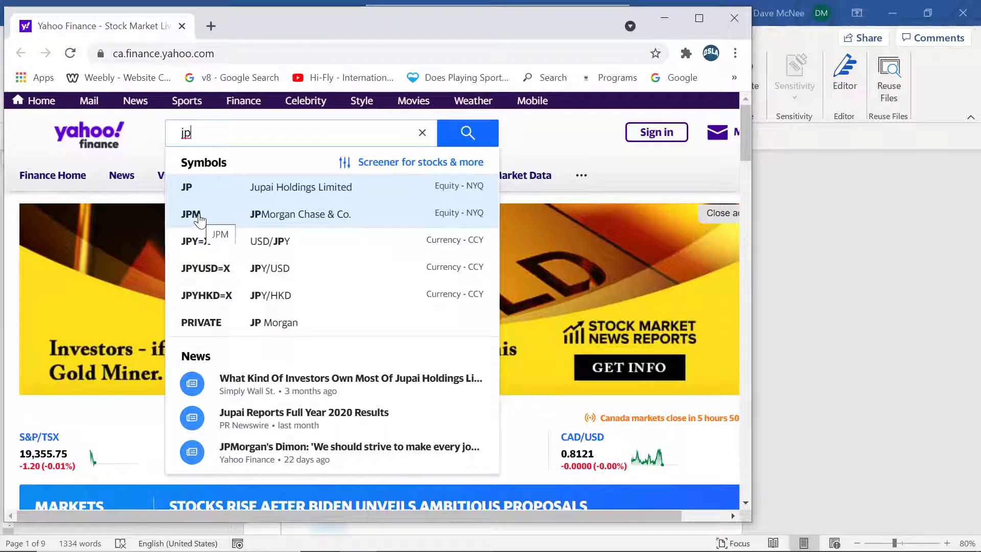
pyautogui.click(271, 217)
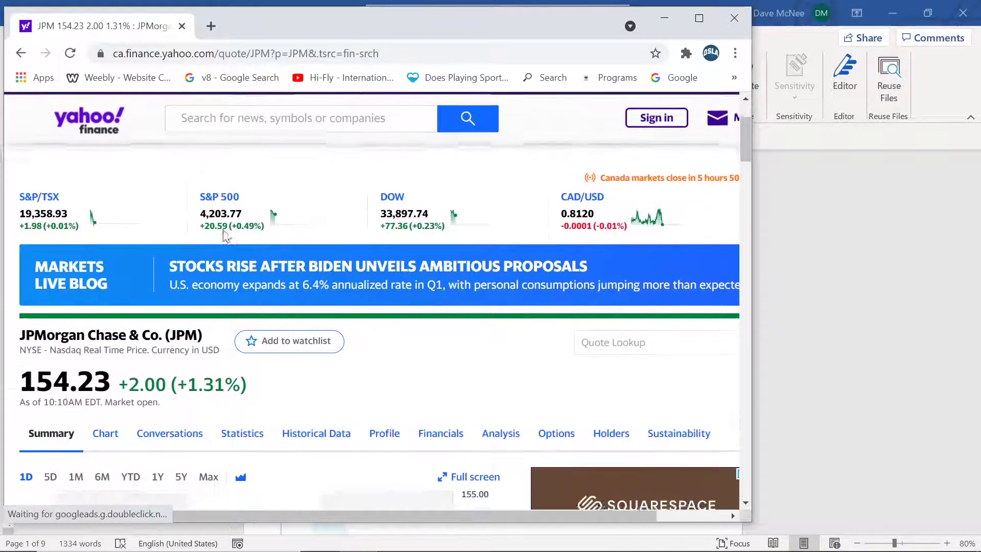
pyautogui.scroll(-5, 227, 236)
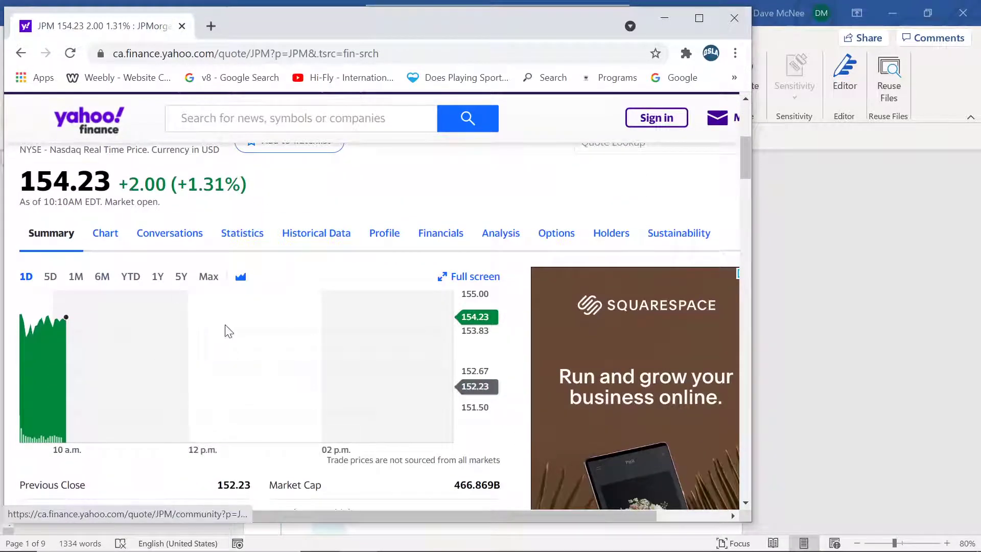
pyautogui.scroll(-3, 260, 227)
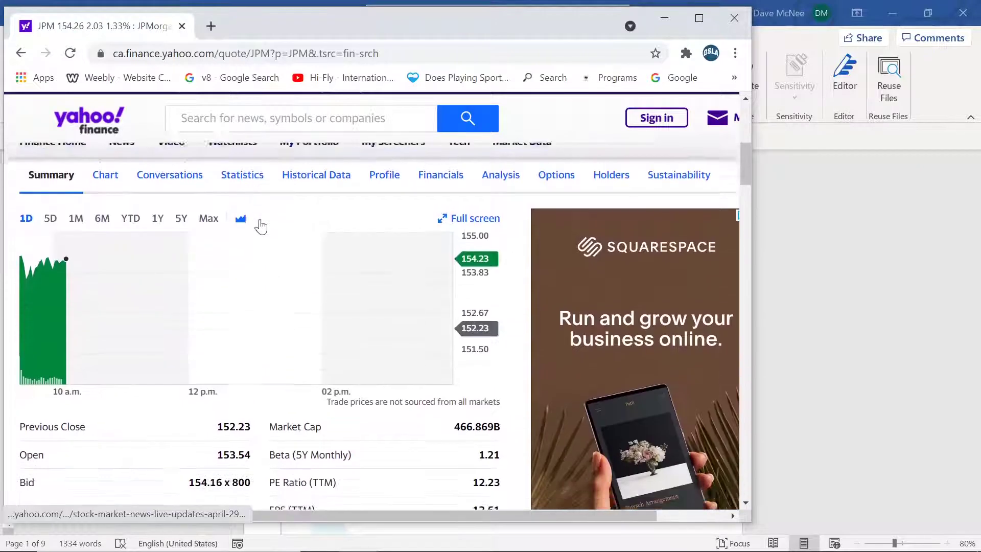
pyautogui.click(316, 176)
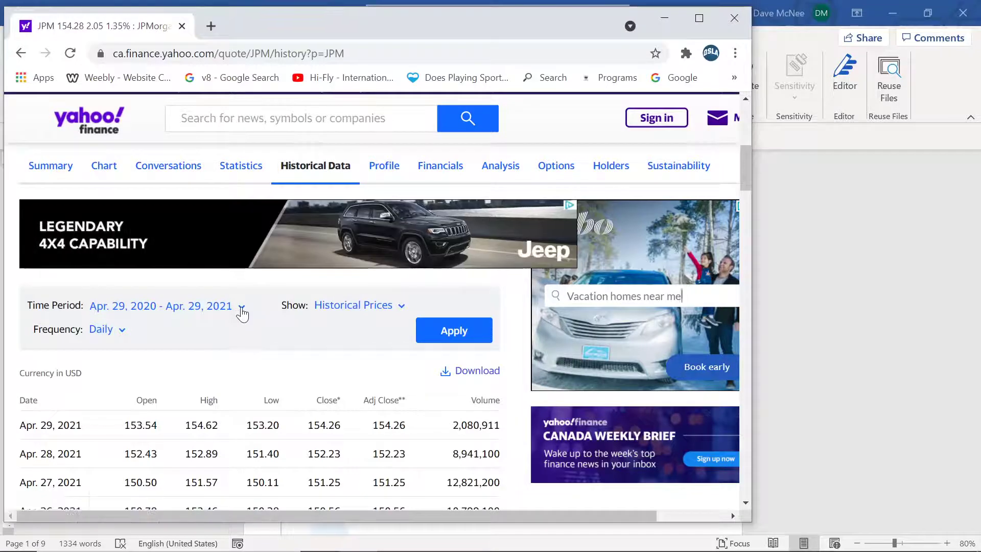
# - Set the JPM price history to Apr. 28, 2016 - Apr. 28, 2021 with Monthly frequency and apply the settings
pyautogui.click(242, 307)
pyautogui.click(197, 365)
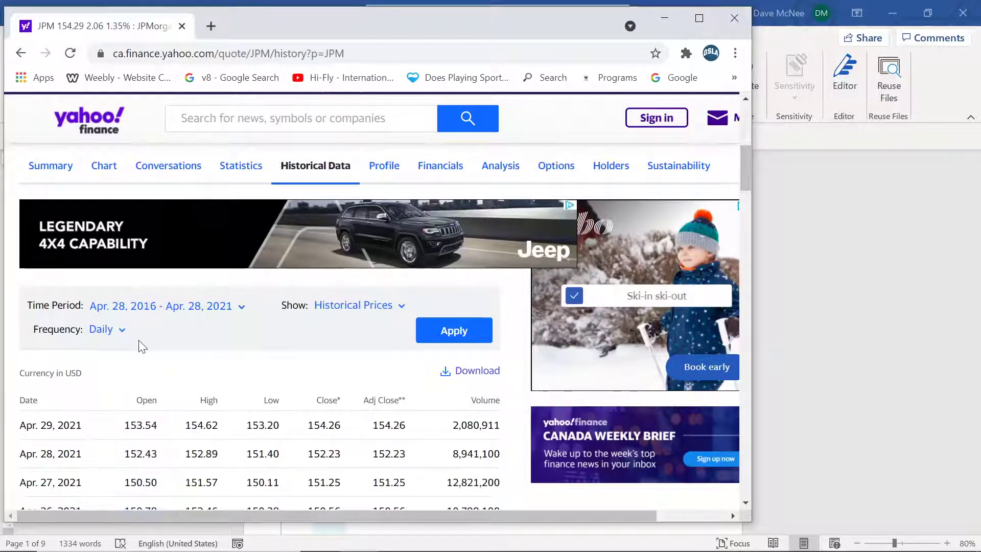
pyautogui.click(119, 331)
pyautogui.click(81, 418)
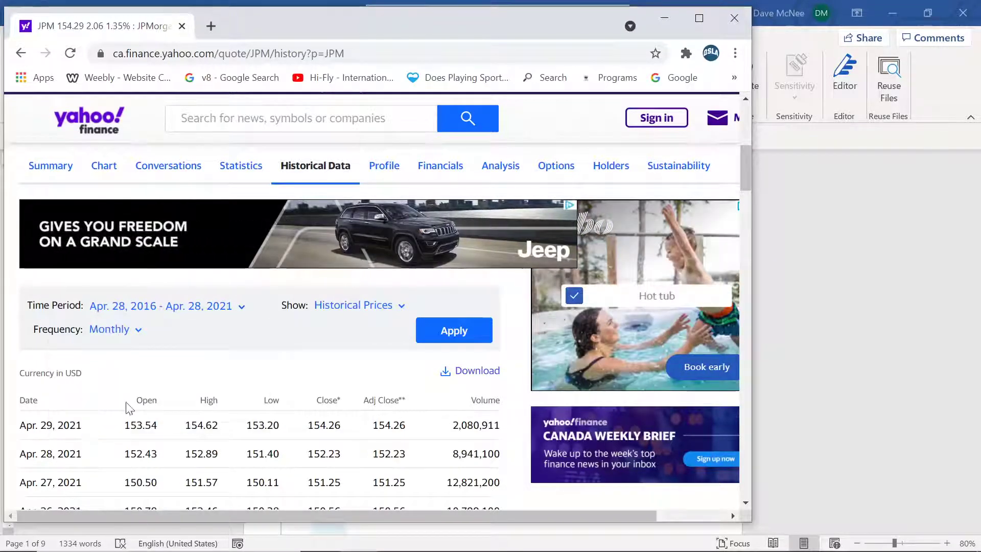
pyautogui.click(453, 333)
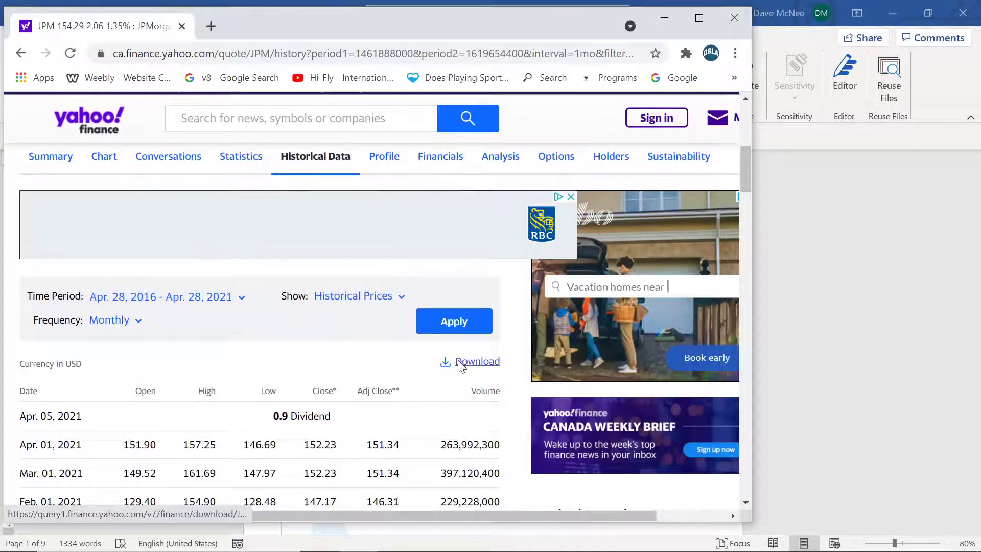
# - Download the monthly JPM price history as JPM.csv and open the downloaded file in Excel
pyautogui.click(460, 364)
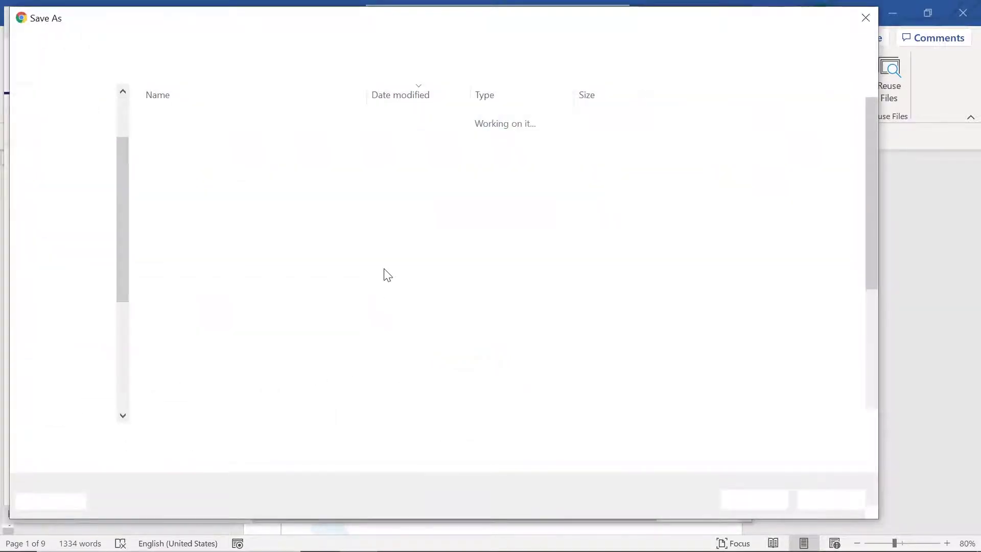
pyautogui.click(740, 493)
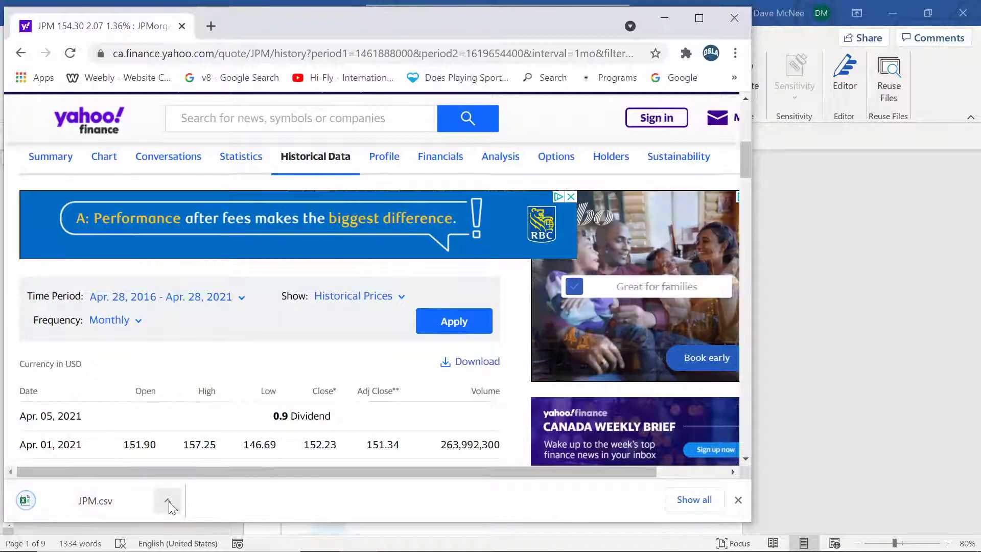
pyautogui.click(168, 504)
pyautogui.click(186, 407)
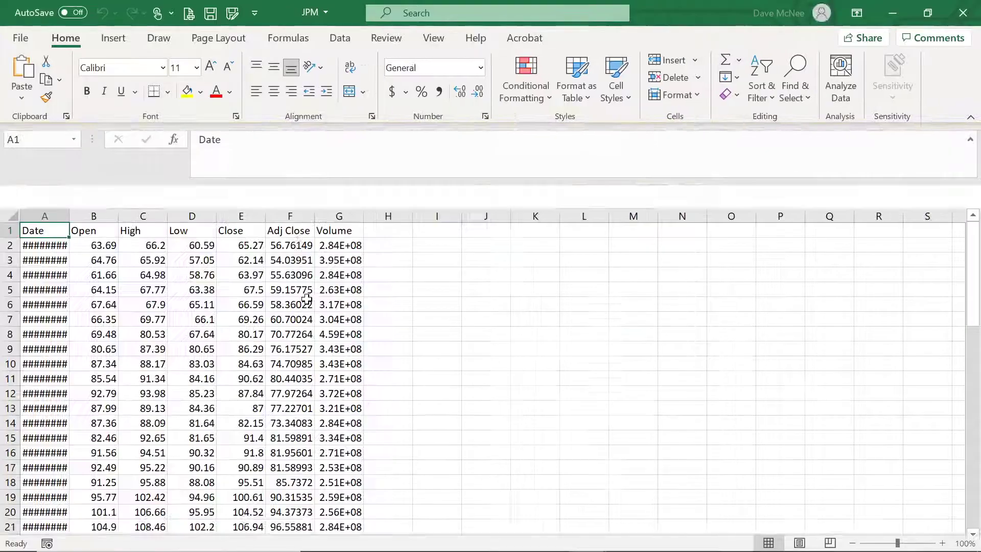
# - Widen column A of the JPM sheet to show the full dates and compare them with the S&P500 monthly data sheet
pyautogui.moveTo(69, 217); pyautogui.dragTo(92, 217)
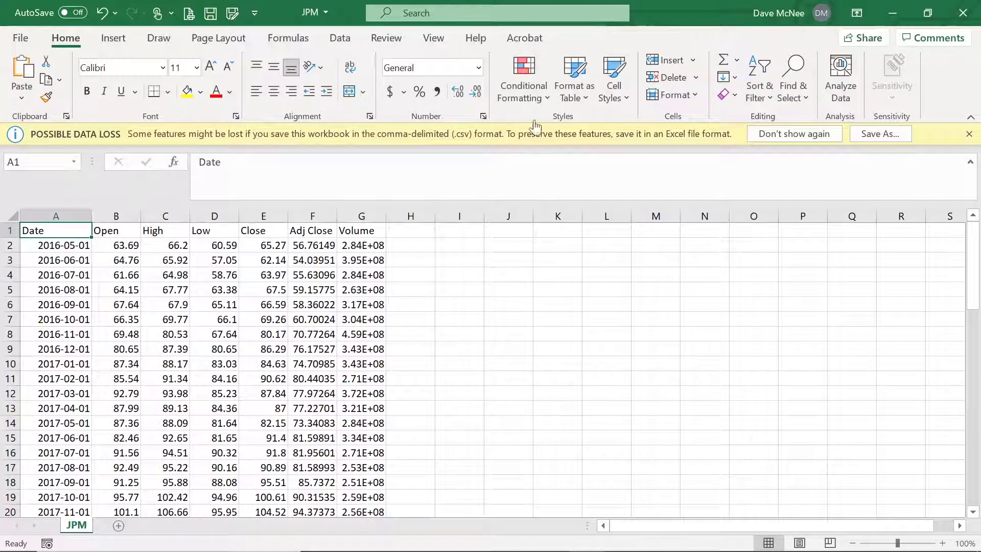
pyautogui.click(927, 13)
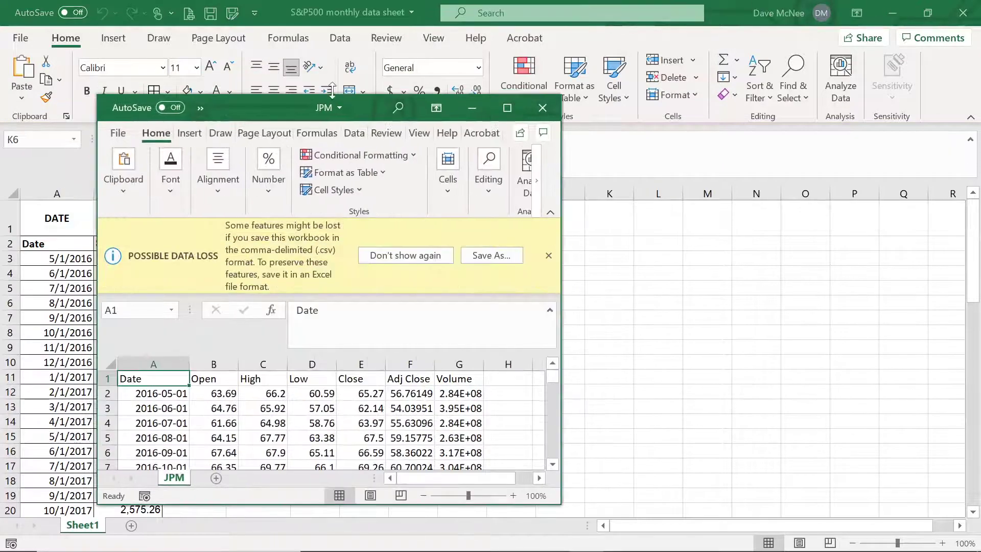
pyautogui.moveTo(269, 107); pyautogui.dragTo(555, 85)
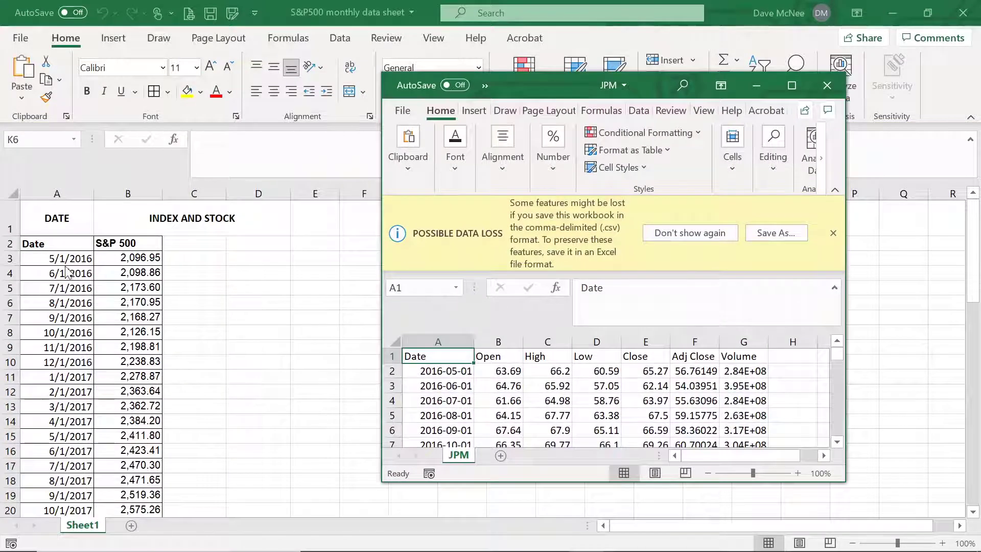
pyautogui.click(794, 86)
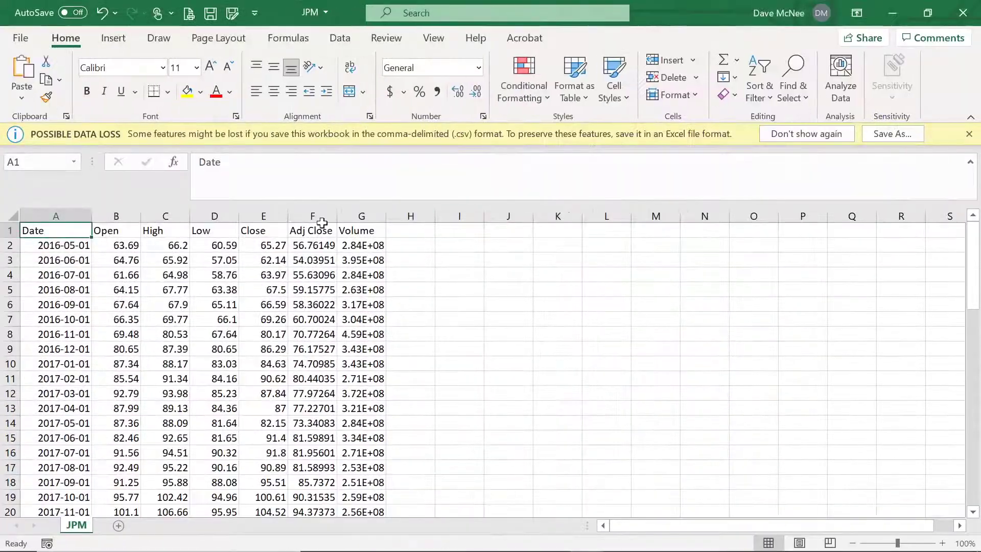
# - Copy the JPM adjusted close prices in F2:F61 and paste them into the S&P500 monthly data sheet starting at C3
pyautogui.click(308, 247)
pyautogui.moveTo(308, 247); pyautogui.dragTo(300, 461)
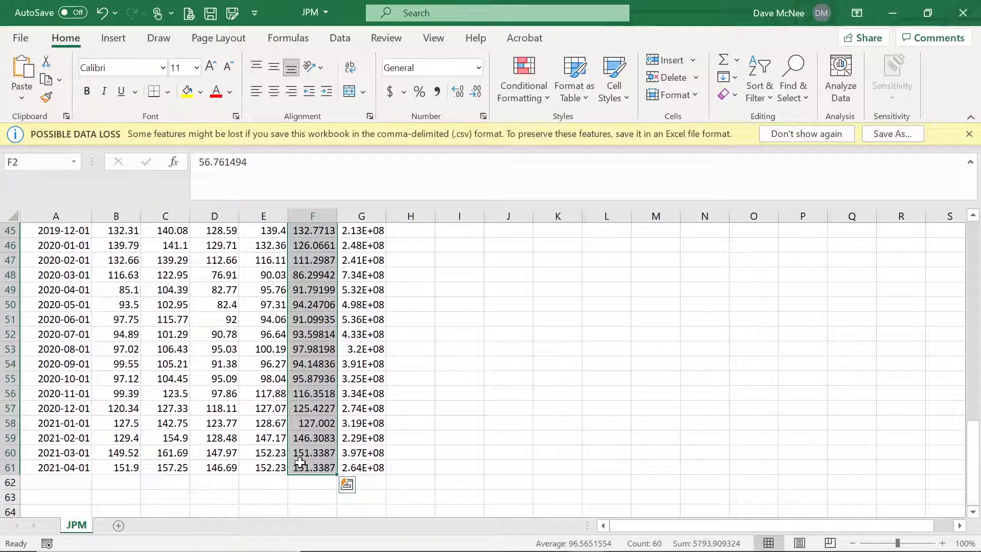
pyautogui.hotkey('ctrl', 'q')
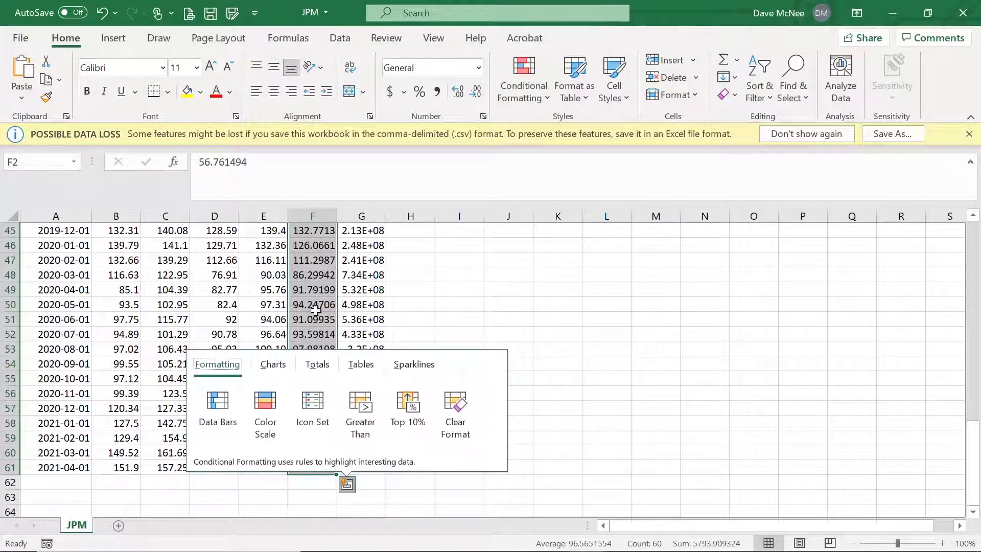
pyautogui.click(893, 13)
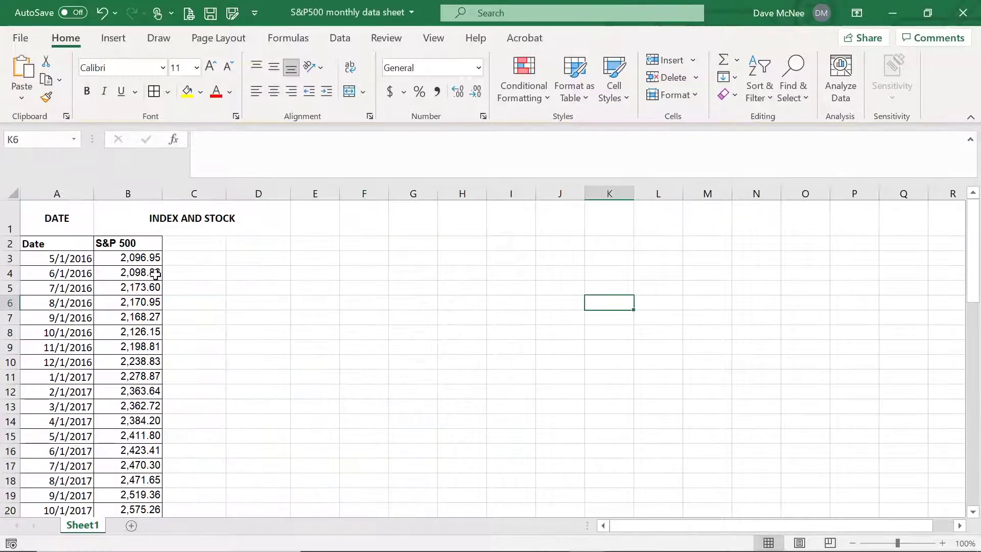
pyautogui.click(179, 259)
pyautogui.hotkey('ctrl', 'v')
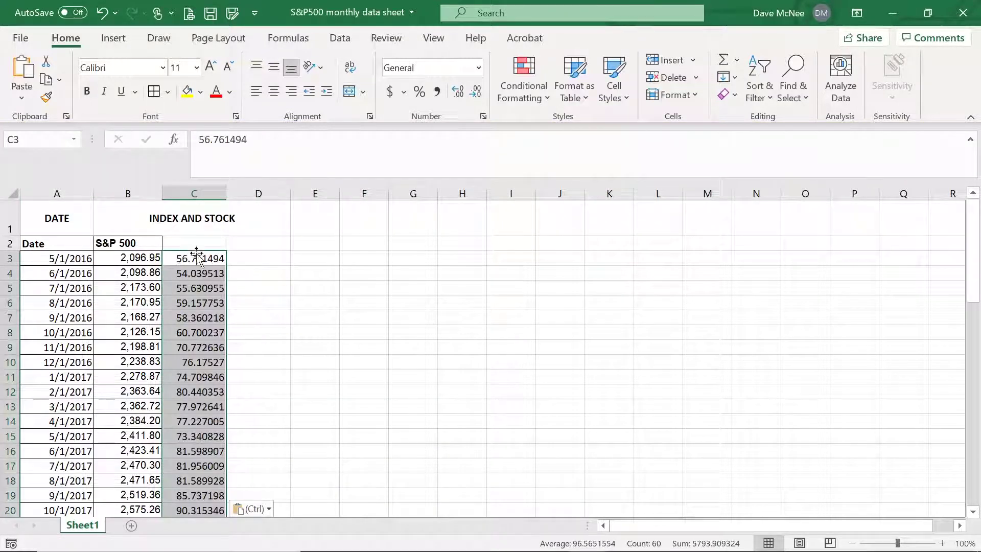
# - Enter the header "STOCK1 (JPM)" in cell C2 above the pasted prices
pyautogui.click(197, 246)
pyautogui.write('STOCK1 (JPM')
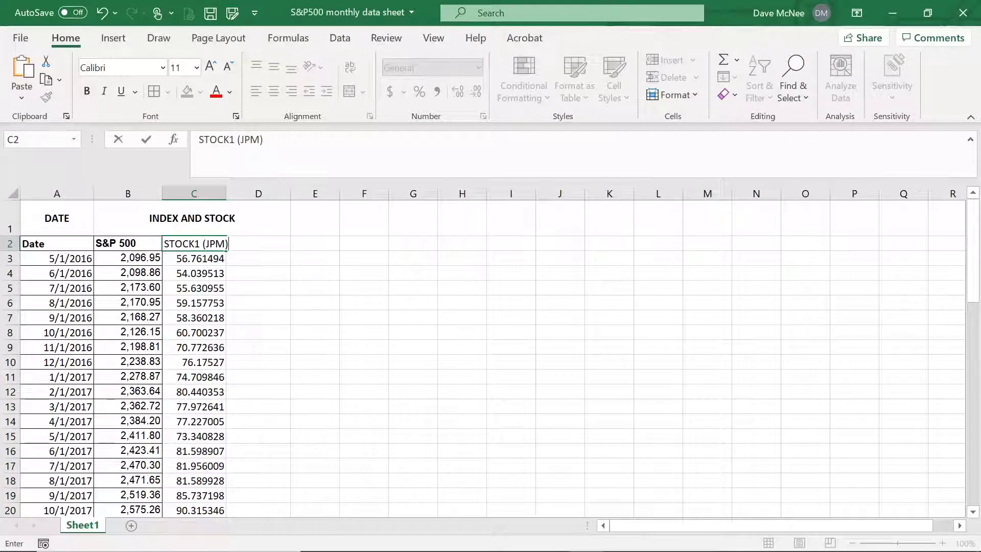
pyautogui.press('F2')
pyautogui.click(290, 333)
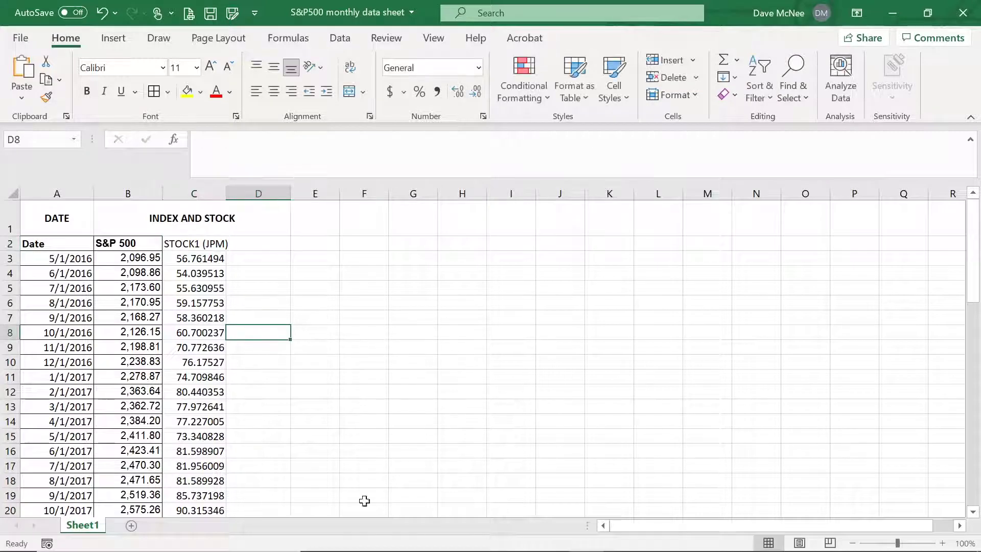
# - Search Yahoo Finance for "goldma", open Goldman Sachs (GS) and apply monthly historical prices for Apr. 28, 2016 - Apr. 28, 2021
pyautogui.click(361, 546)
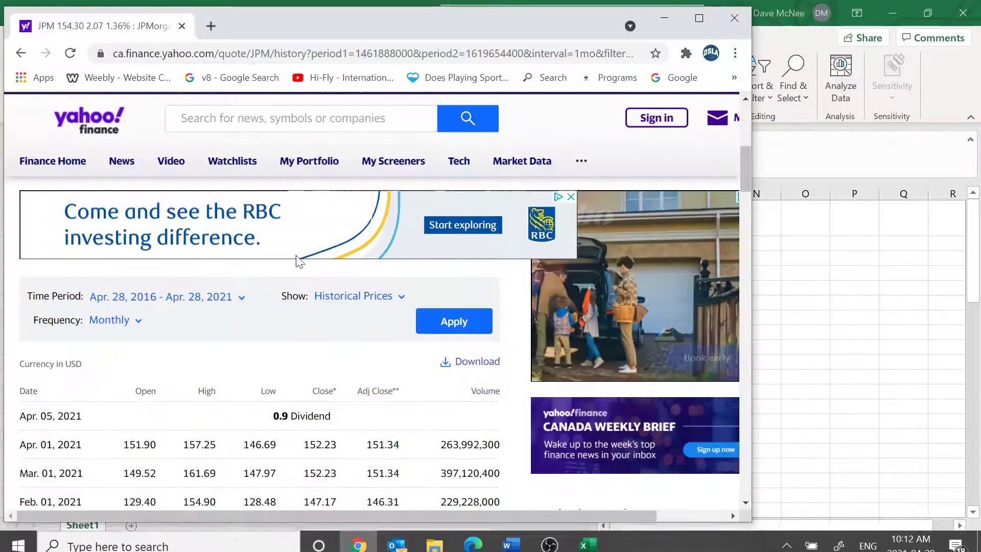
pyautogui.click(286, 118)
pyautogui.write('goldma')
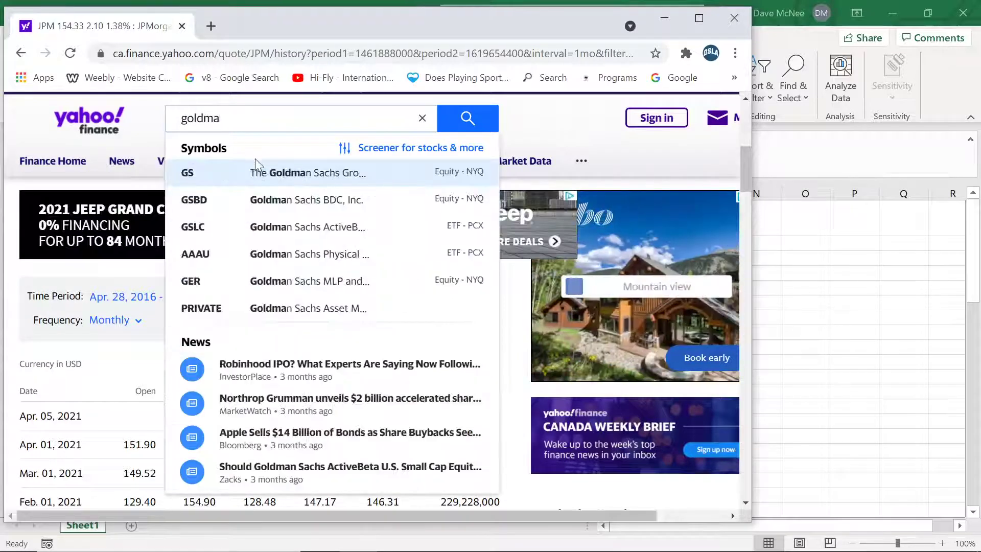
pyautogui.click(211, 173)
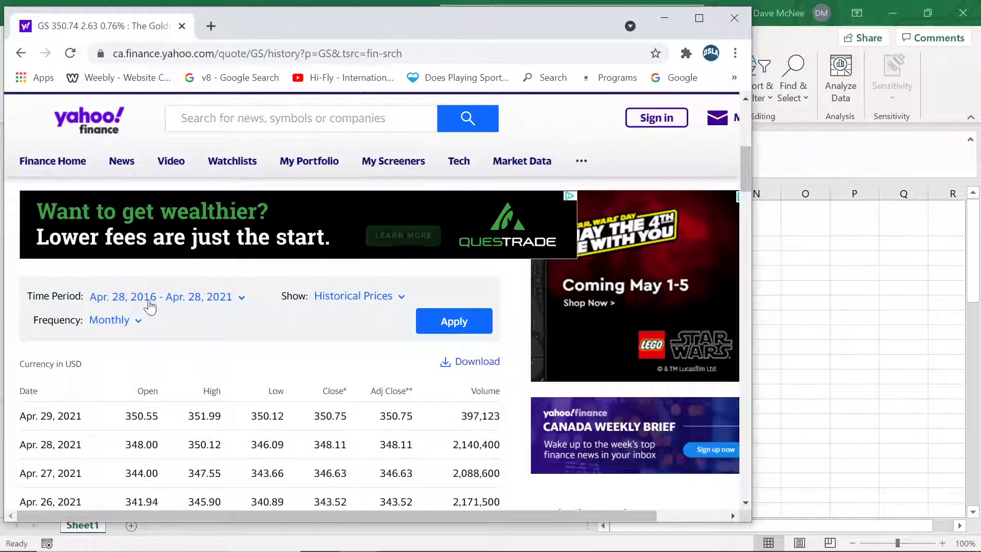
pyautogui.click(483, 333)
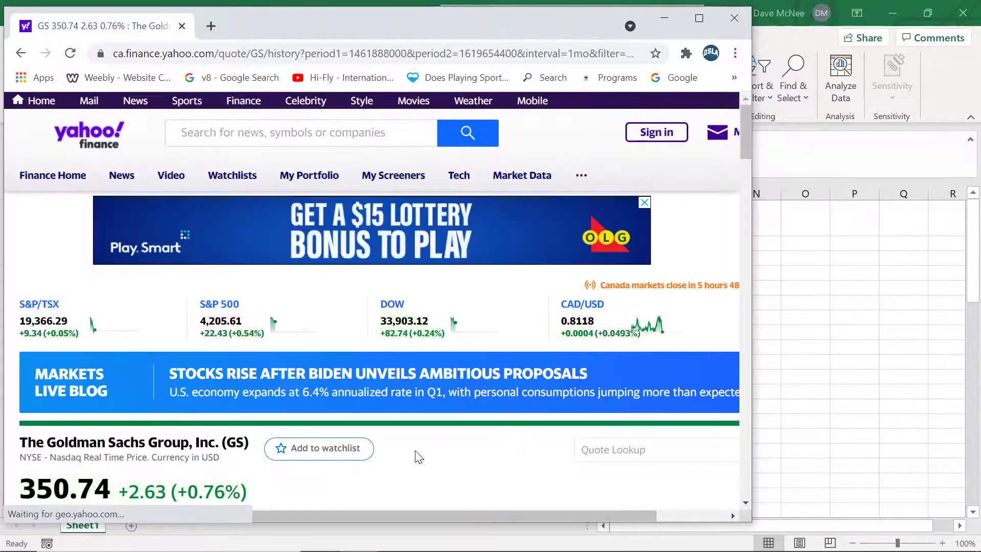
pyautogui.scroll(-4, 450, 412)
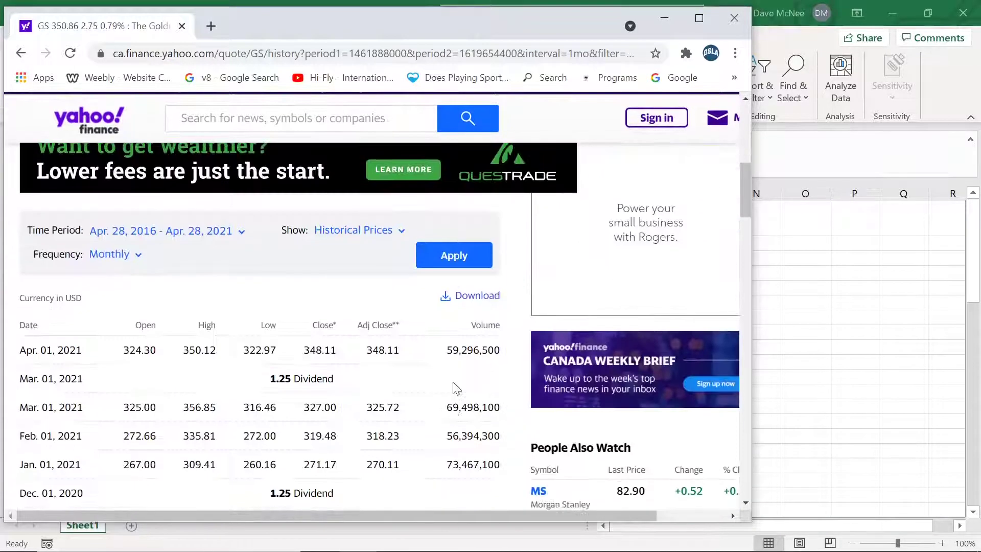
# - Download the monthly GS price history to the Desktop as GS.csv and open the downloaded file in Excel
pyautogui.click(451, 297)
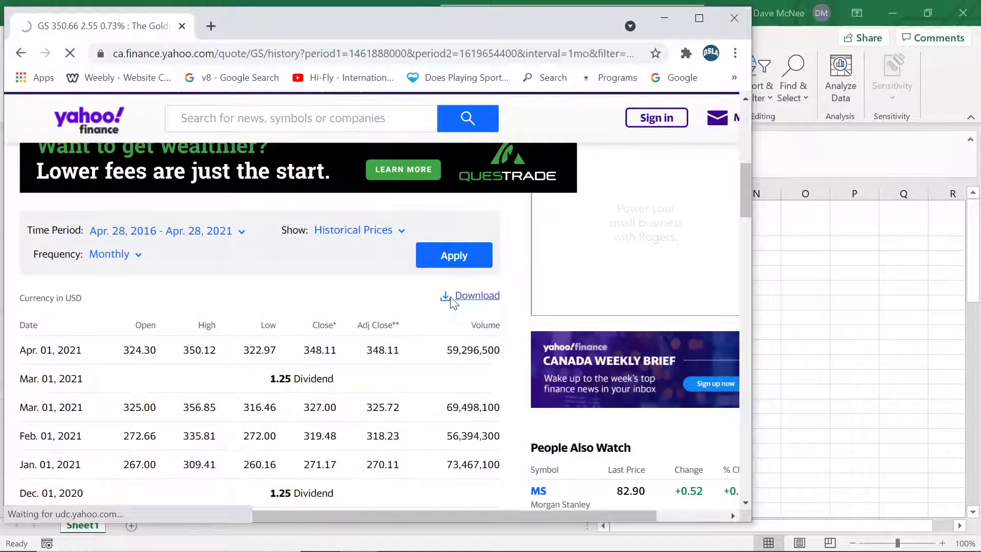
pyautogui.click(453, 301)
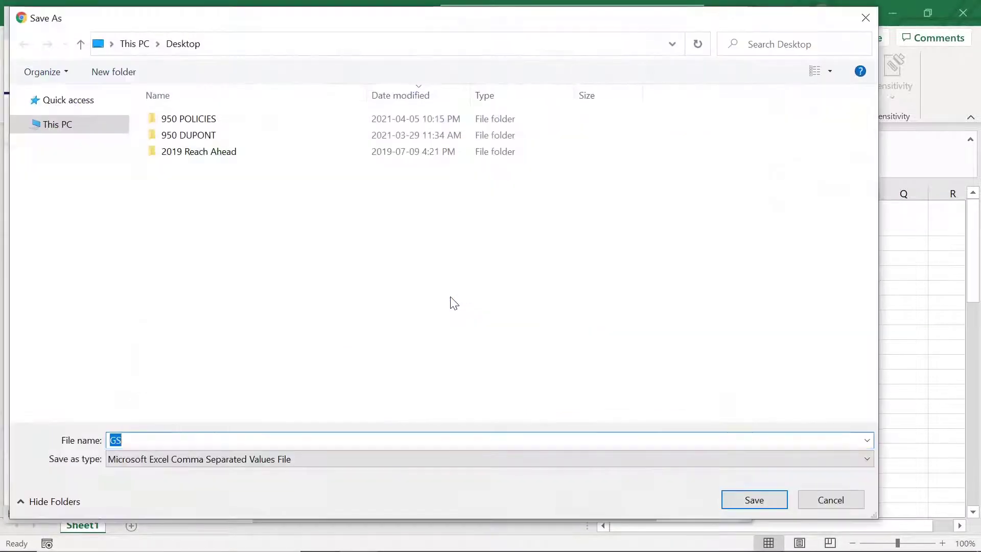
pyautogui.click(770, 502)
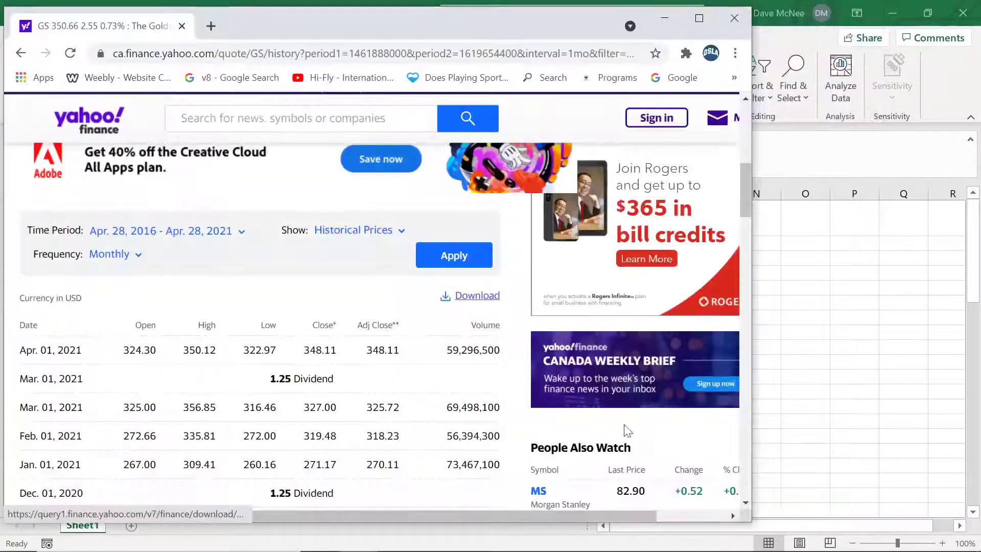
pyautogui.click(169, 506)
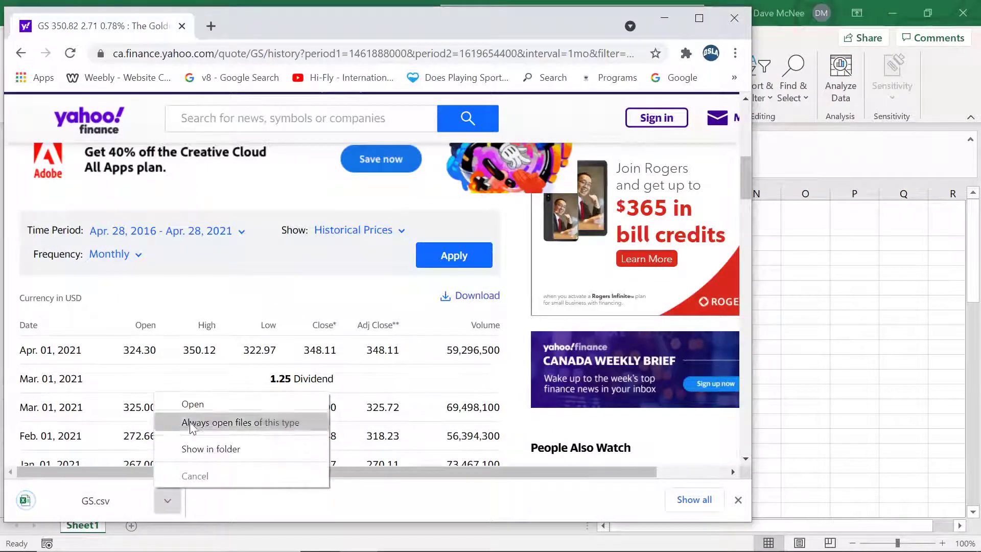
pyautogui.click(204, 422)
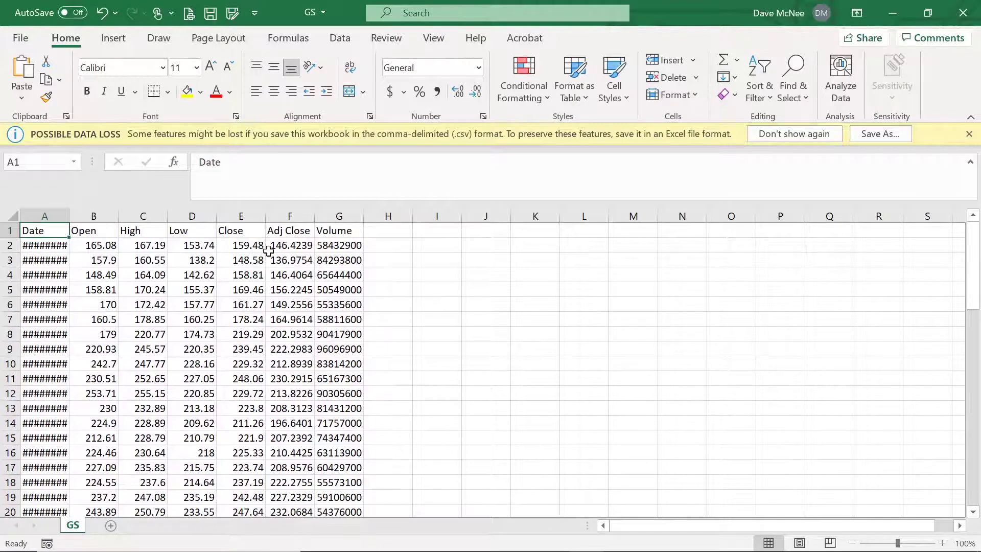
# - Widen column A of the GS sheet to show the full dates
pyautogui.moveTo(284, 249); pyautogui.dragTo(286, 482)
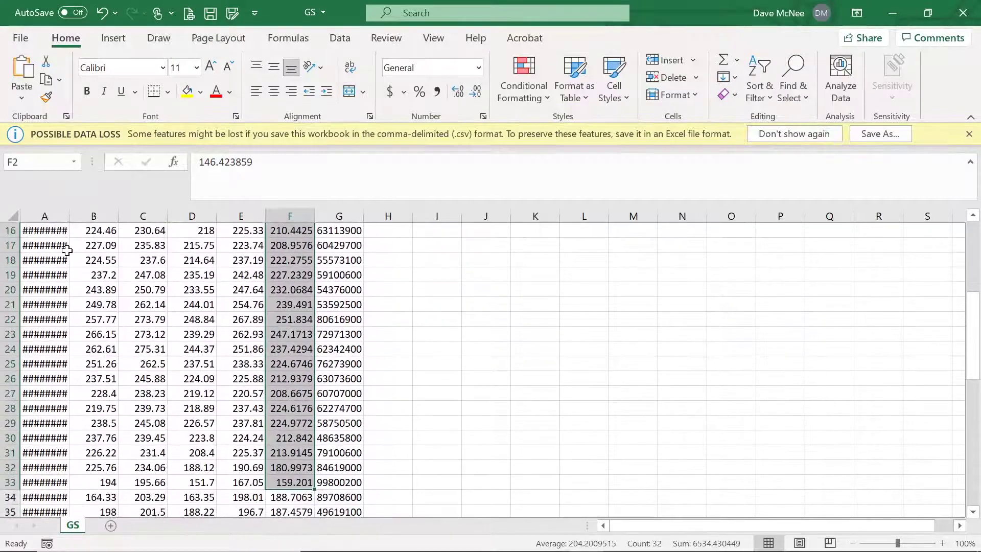
pyautogui.moveTo(70, 221); pyautogui.dragTo(91, 221)
pyautogui.scroll(5, 57, 273)
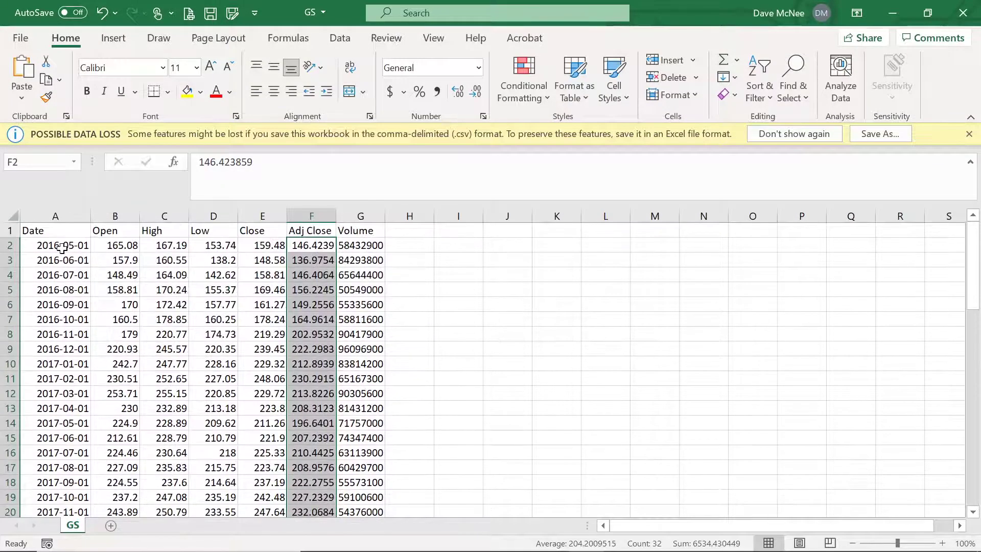
# - Copy the GS adjusted close prices in F2:F61 and paste them into the S&P500 monthly data sheet starting at D3
pyautogui.click(323, 245)
pyautogui.moveTo(324, 245); pyautogui.dragTo(310, 479)
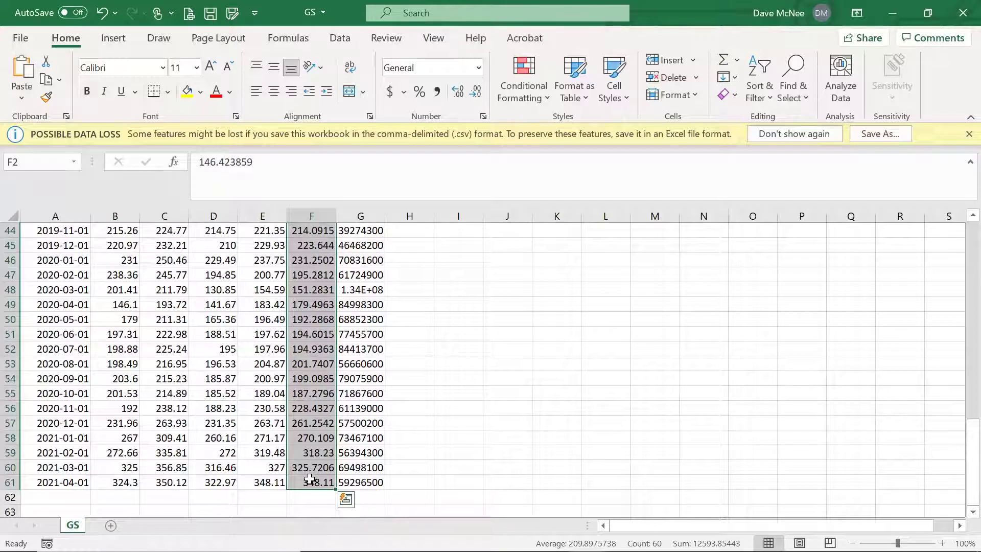
pyautogui.hotkey('ctrl', 'c')
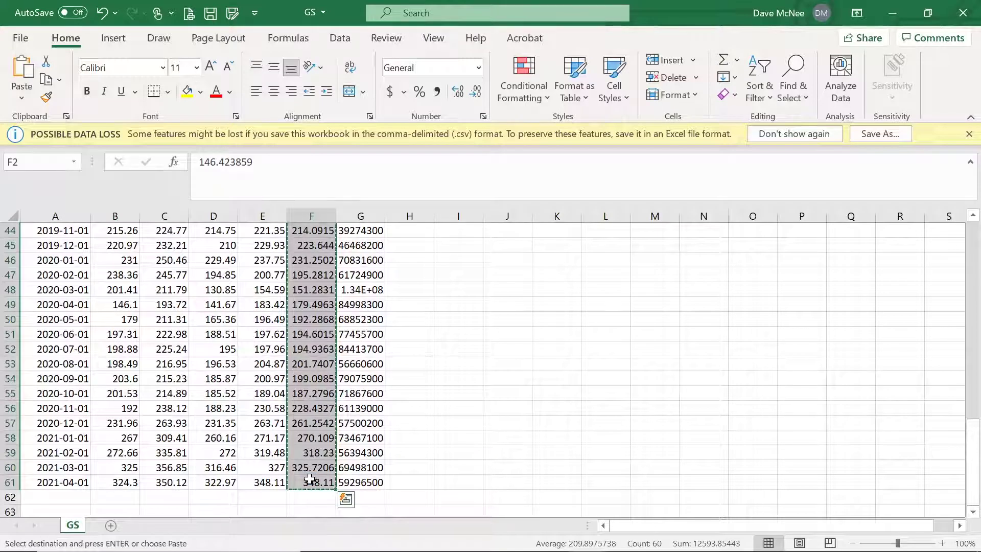
pyautogui.click(893, 13)
pyautogui.click(261, 260)
pyautogui.hotkey('ctrl', 'v')
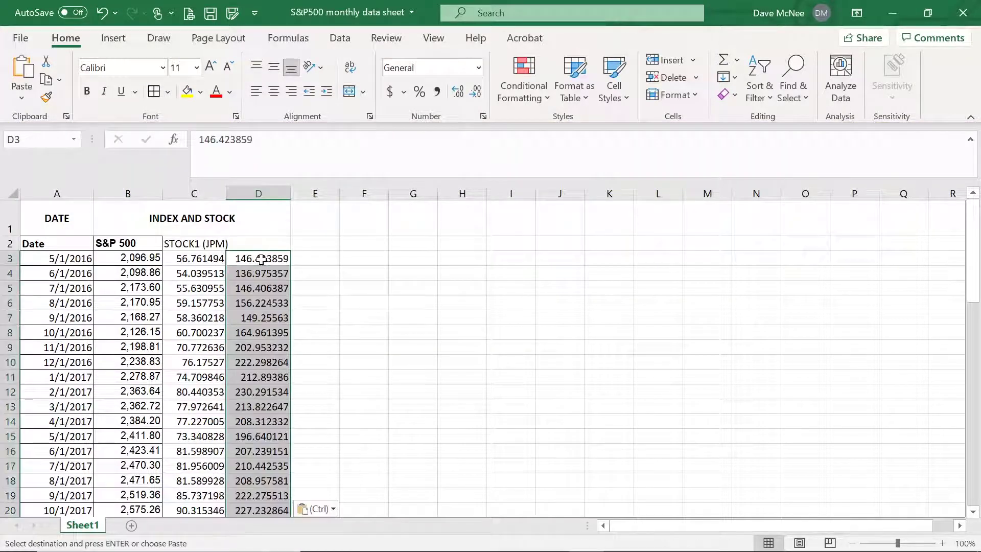
# - Enter the header "STOCK2 (GS)" in cell D2 above the pasted Goldman Sachs prices
pyautogui.click(259, 242)
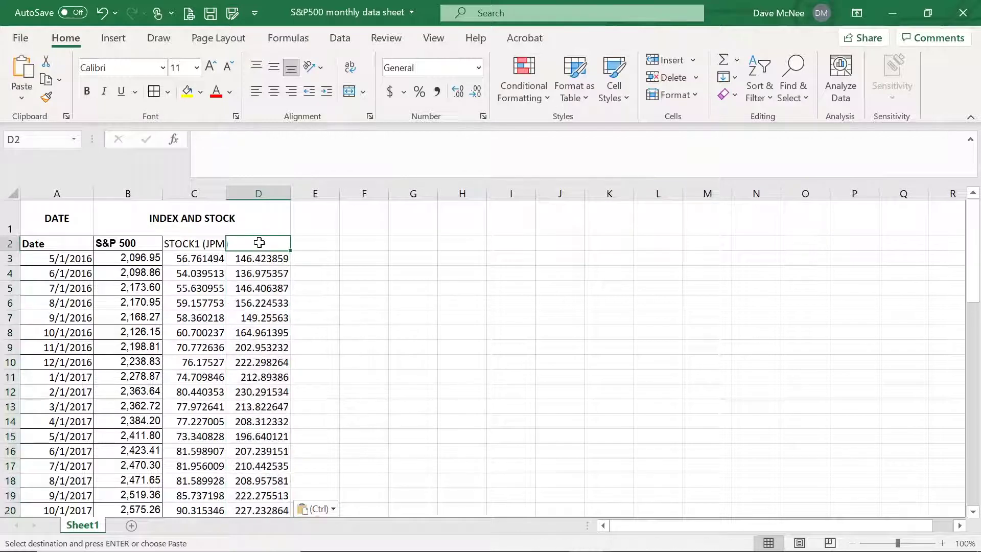
pyautogui.write('STOCK2')
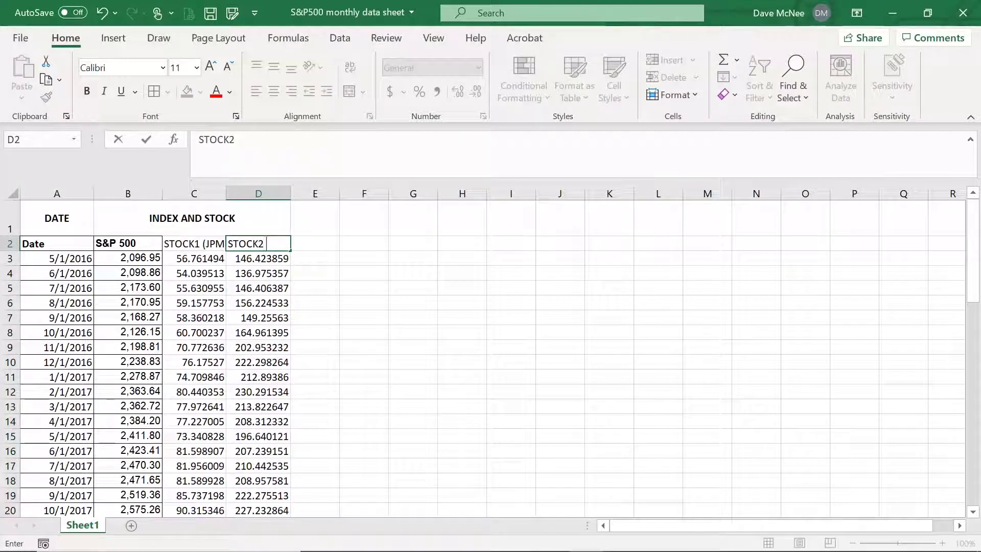
pyautogui.write(' (GS')
# - Make the STOCK1 (JPM) header in C2 bold and wrap its text
pyautogui.click(192, 243)
pyautogui.click(87, 91)
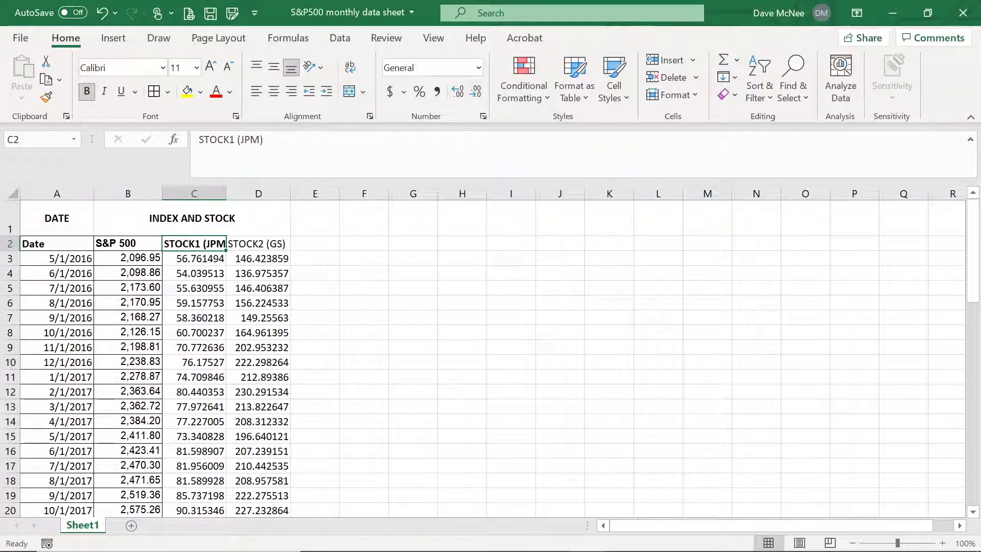
pyautogui.click(350, 67)
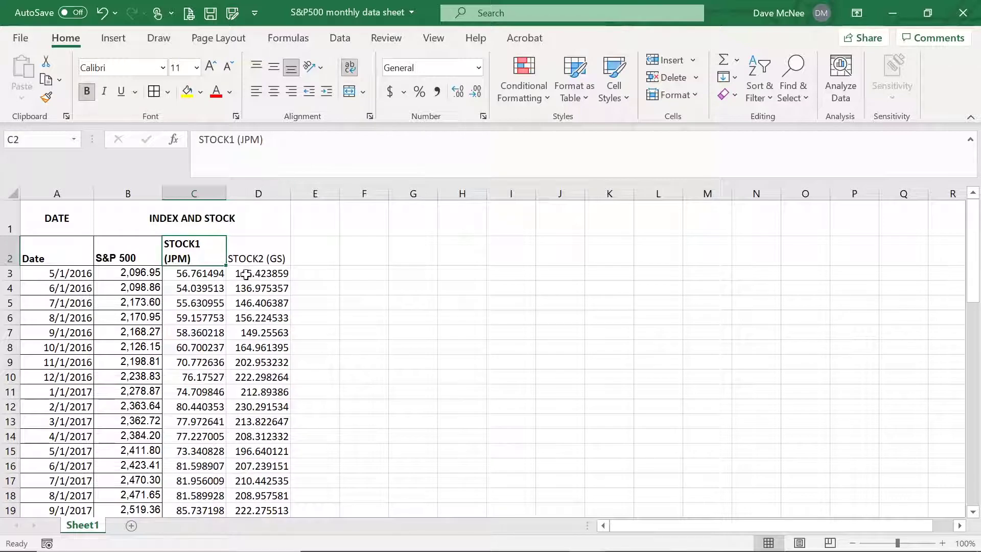
# - Wrap the STOCK2 (GS) header and center it vertically and horizontally, and center the STOCK1 (JPM) header horizontally
pyautogui.click(254, 255)
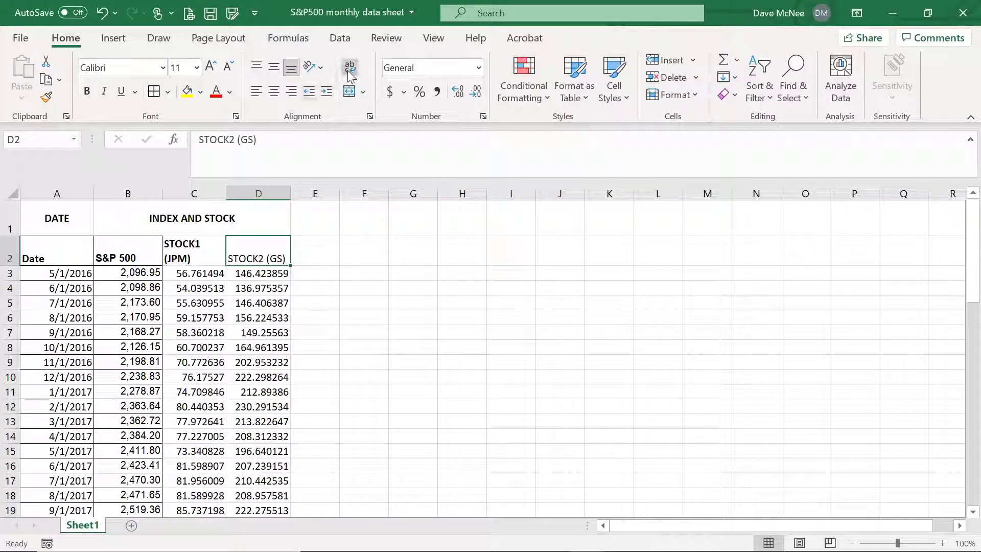
pyautogui.click(350, 69)
pyautogui.click(274, 67)
pyautogui.click(274, 91)
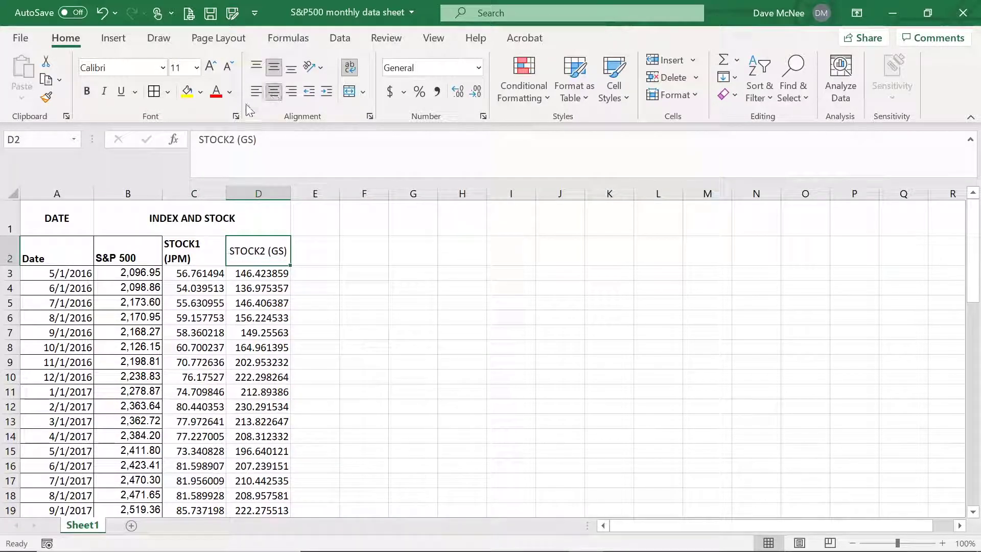
pyautogui.click(184, 255)
pyautogui.click(276, 93)
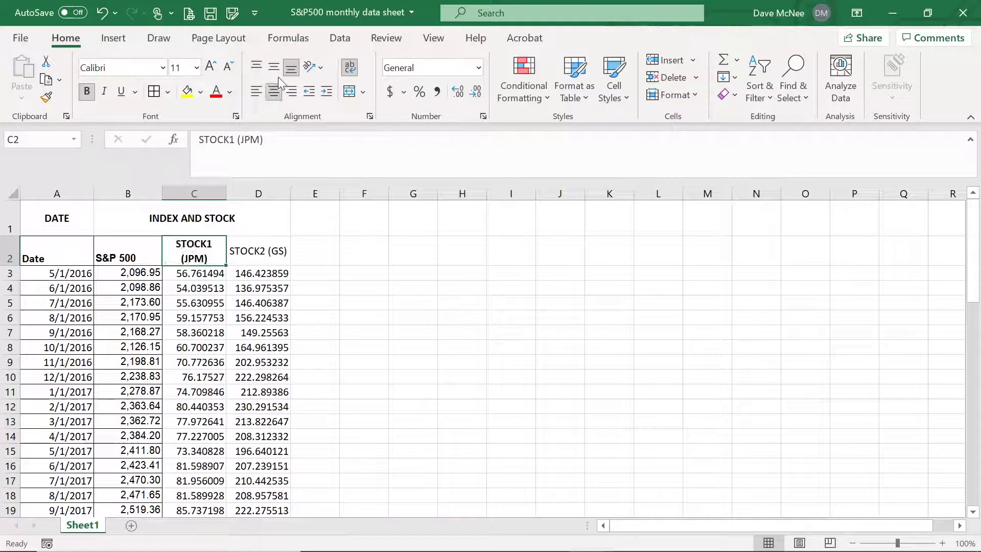
# - Make the STOCK2 (GS) header text in D2 bold
pyautogui.click(241, 253)
pyautogui.click(257, 140)
pyautogui.moveTo(257, 140); pyautogui.dragTo(199, 140)
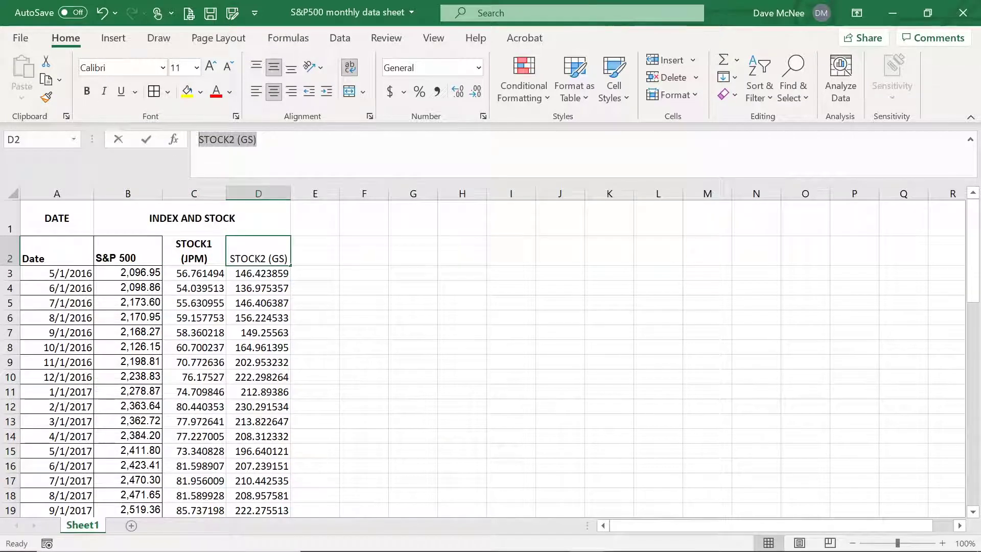
pyautogui.click(88, 91)
pyautogui.click(340, 335)
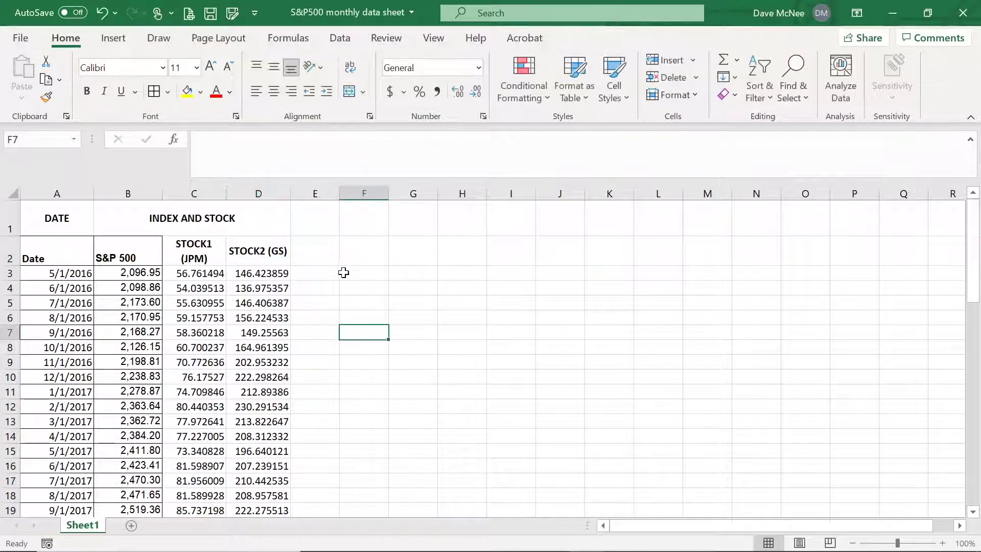
# - Add borders around all cells of the two stock columns, from the headers in row 2 through row 62 (C2:D62)
pyautogui.moveTo(173, 249); pyautogui.dragTo(250, 459)
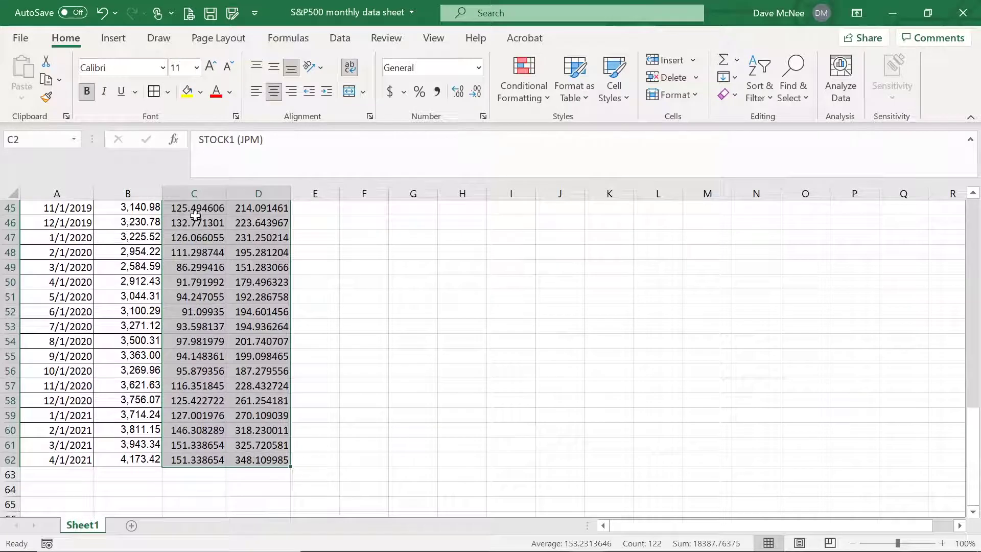
pyautogui.scroll(15, 333, 344)
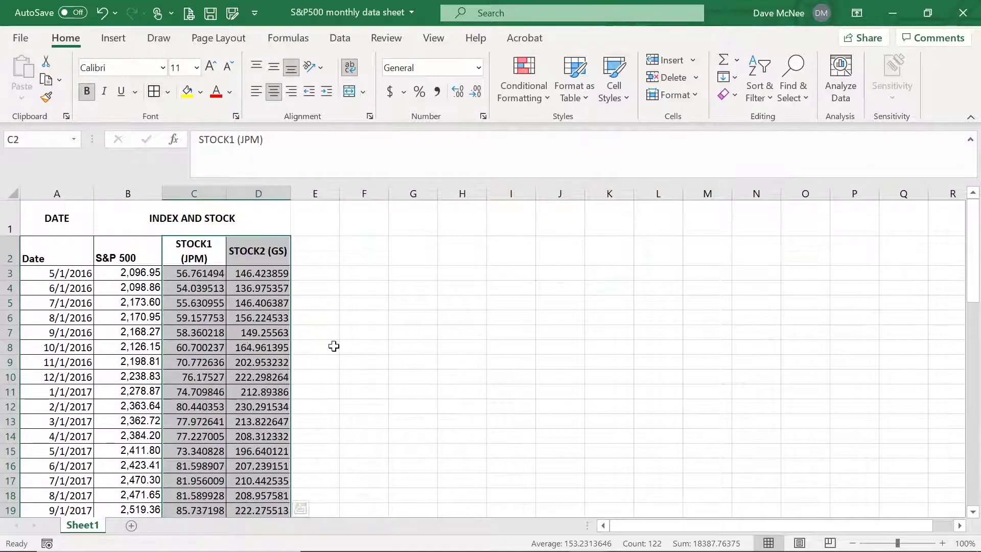
pyautogui.click(334, 347)
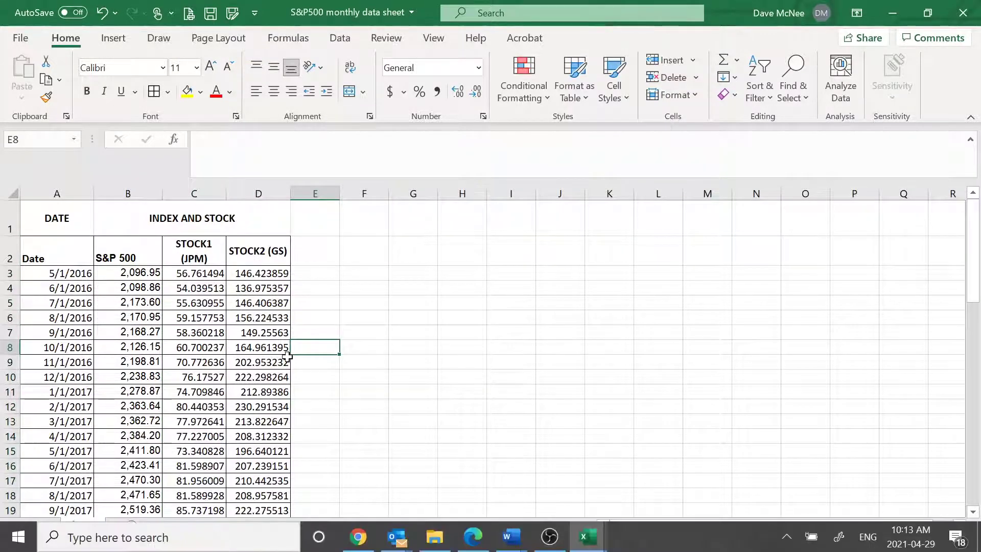
# - Reduce the JPM and GS stock prices in C3:D62 to two decimal places
pyautogui.moveTo(174, 276); pyautogui.dragTo(289, 476)
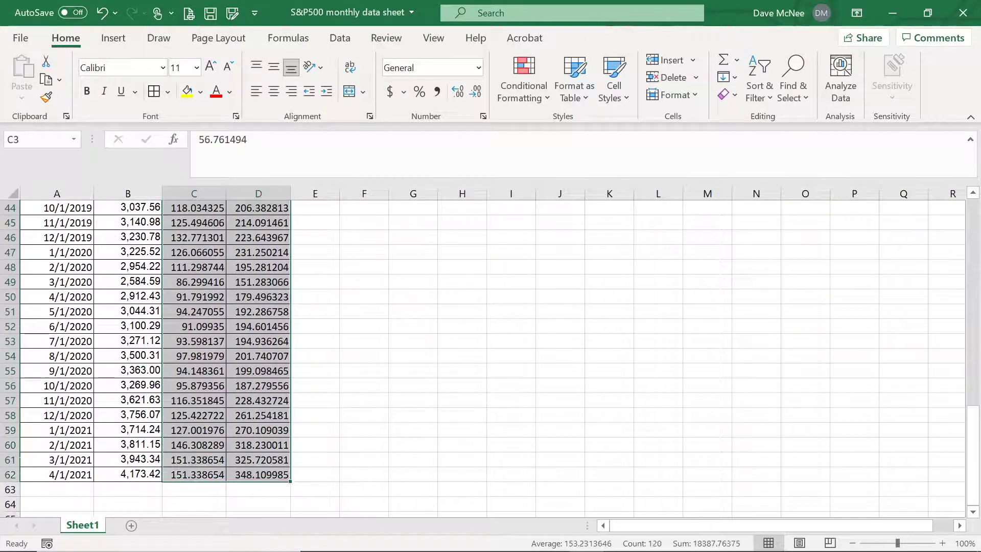
pyautogui.click(476, 92)
pyautogui.click(476, 92)
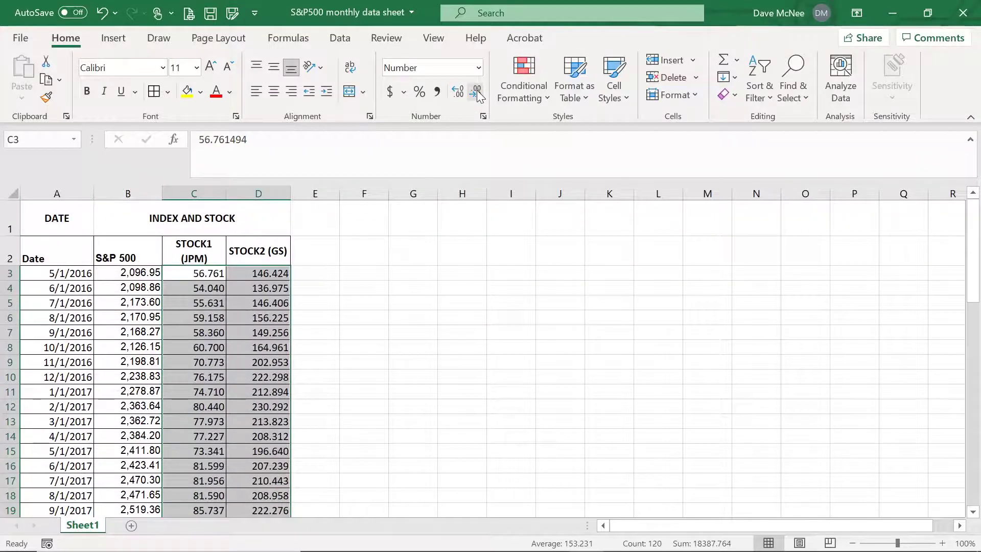
pyautogui.click(476, 92)
pyautogui.click(284, 435)
pyautogui.click(400, 348)
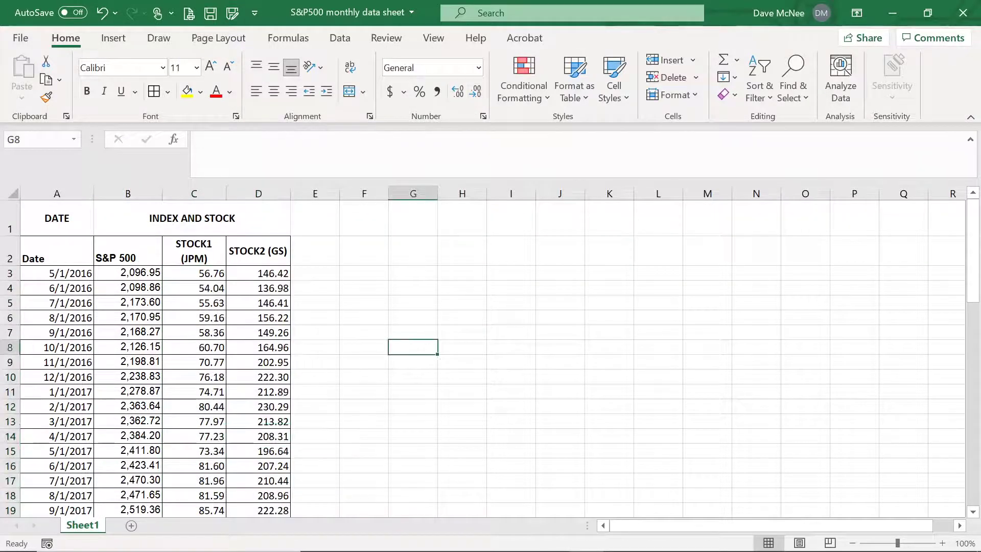
# - Switch to the CIE3M_s&p500 Unit Assignment document in Word and read steps 5 and 6 on combining data and calculating returns
pyautogui.moveTo(435, 543)
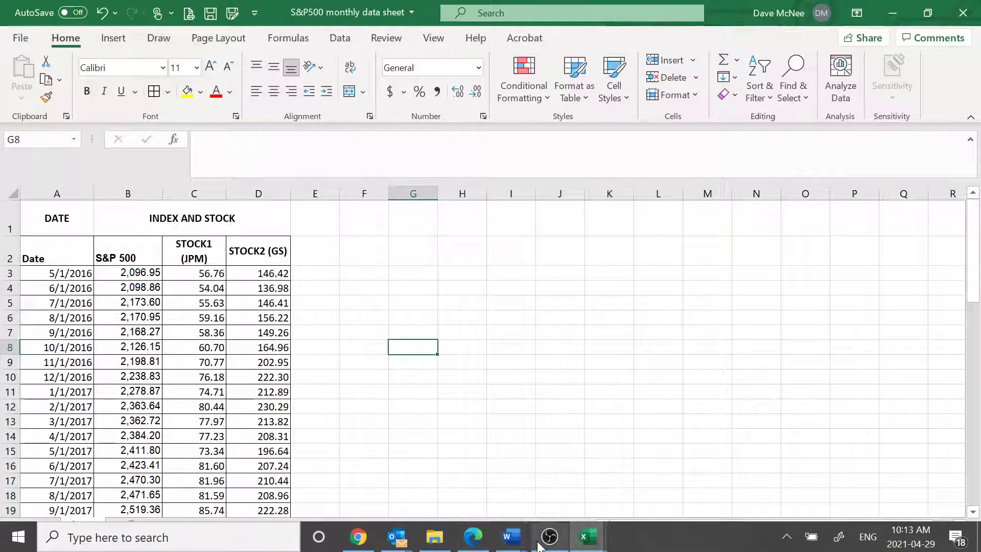
pyautogui.moveTo(511, 538)
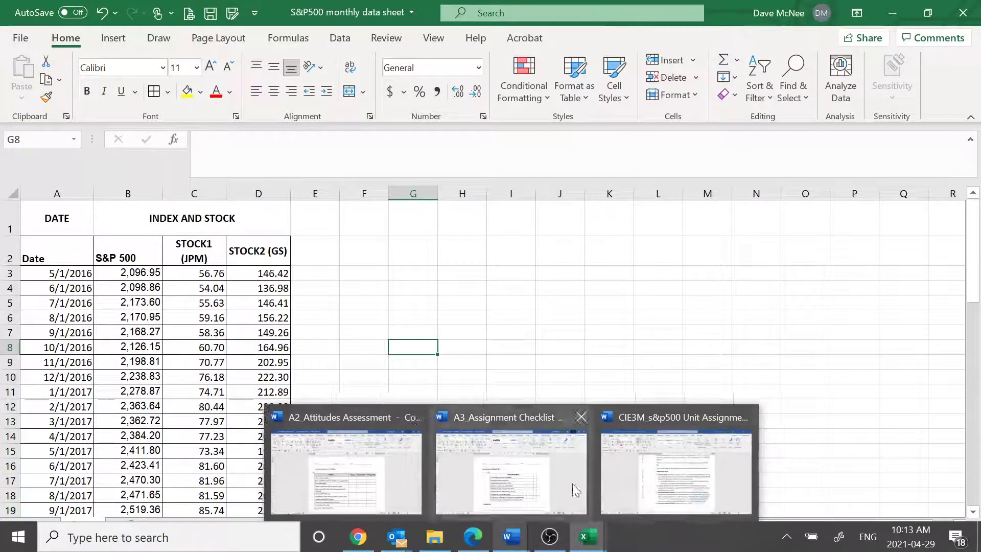
pyautogui.click(644, 491)
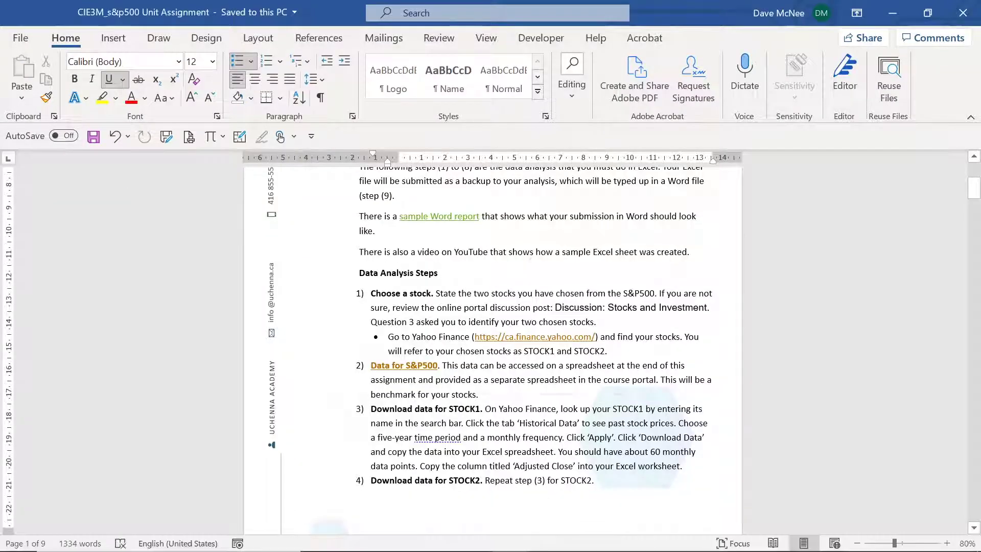
pyautogui.scroll(-10, 551, 417)
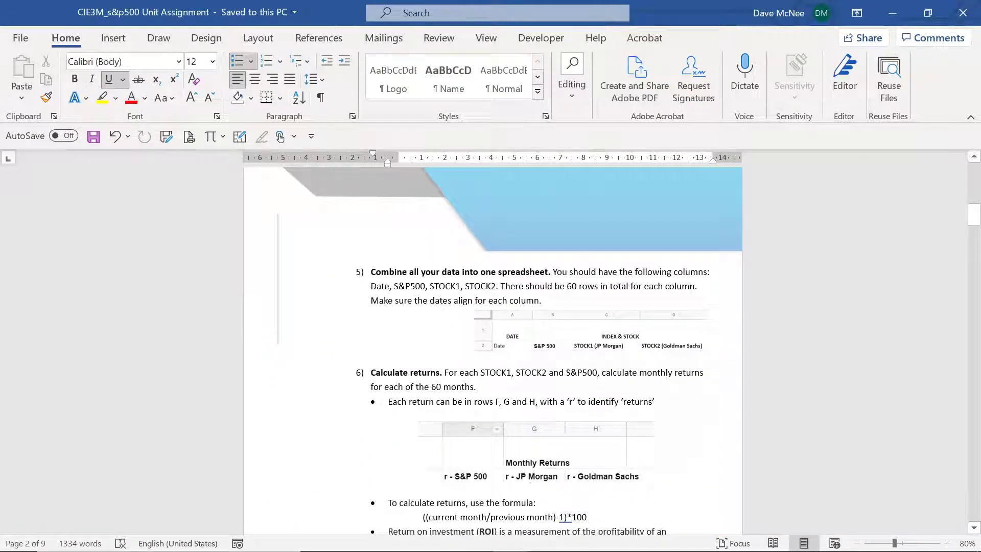
pyautogui.scroll(-2, 473, 394)
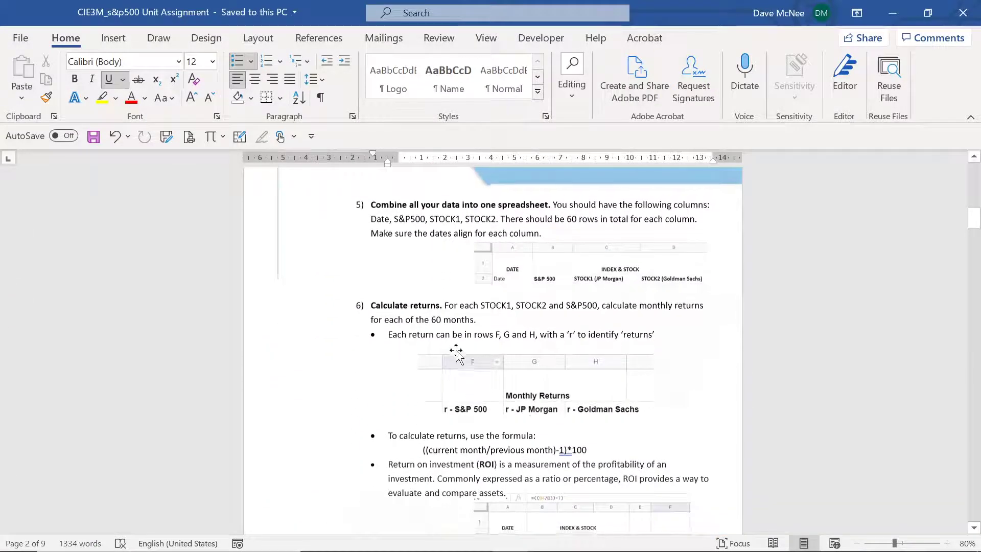
pyautogui.scroll(-1, 456, 353)
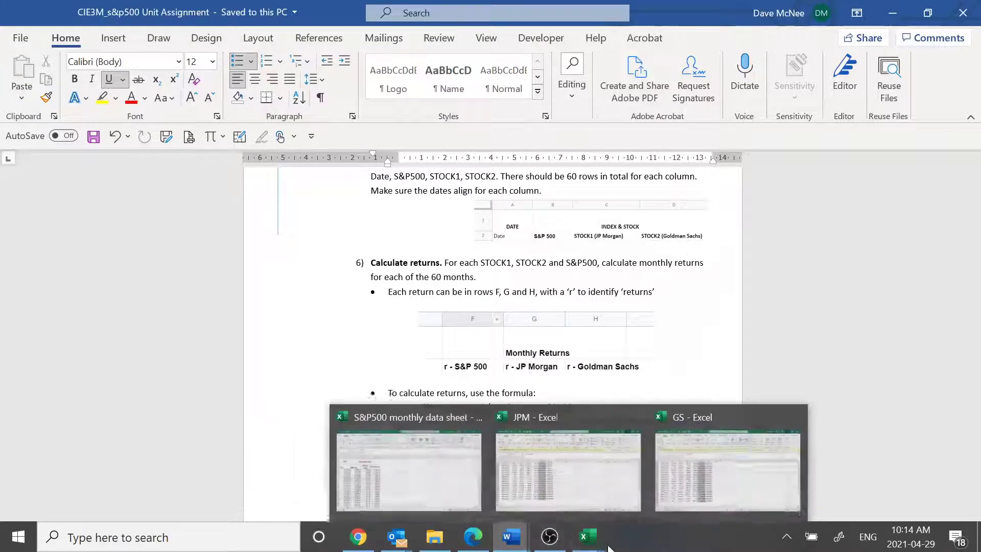
# - Return to the S&P500 monthly data sheet in Excel and check the first-month S&P 500, JPM and GS values in B3:D3
pyautogui.moveTo(588, 541)
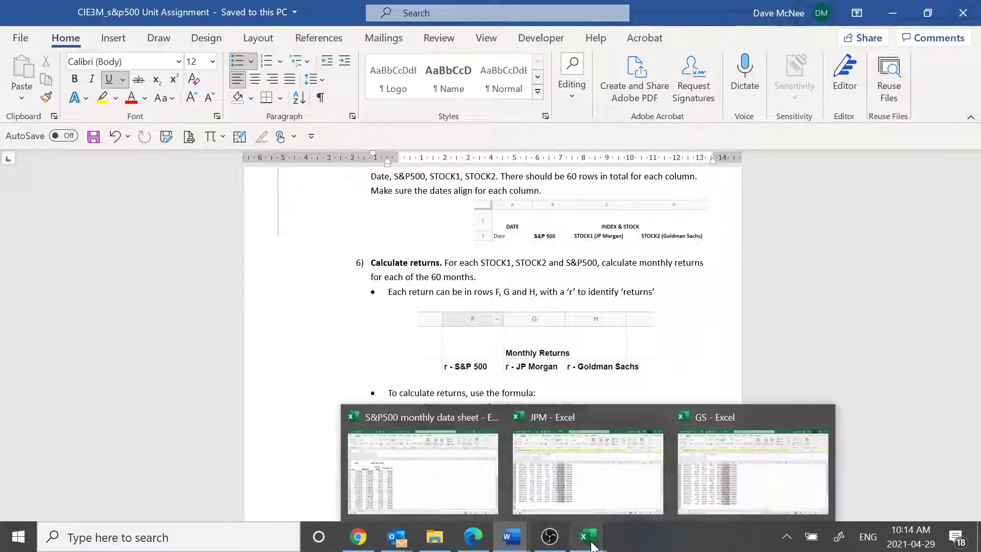
pyautogui.click(424, 479)
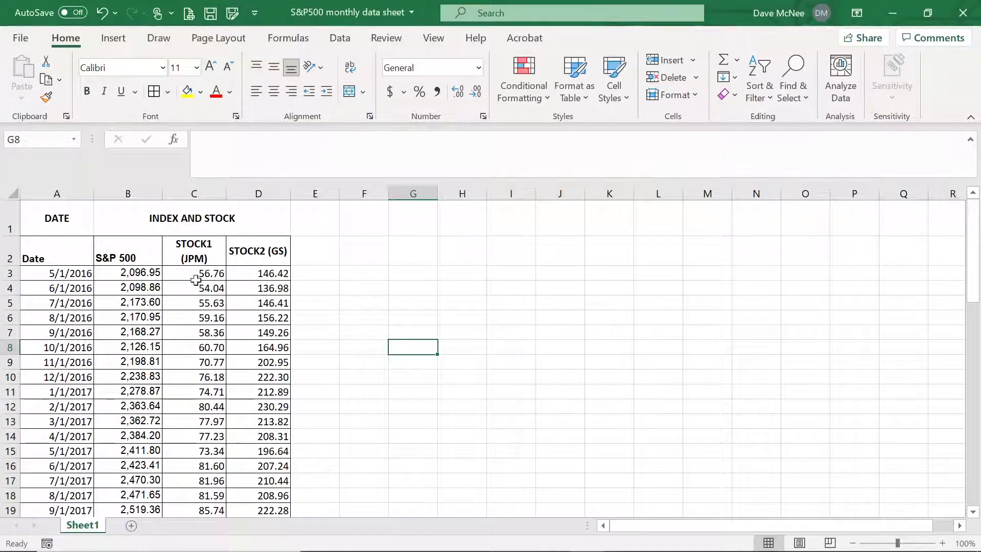
pyautogui.click(134, 275)
pyautogui.click(196, 276)
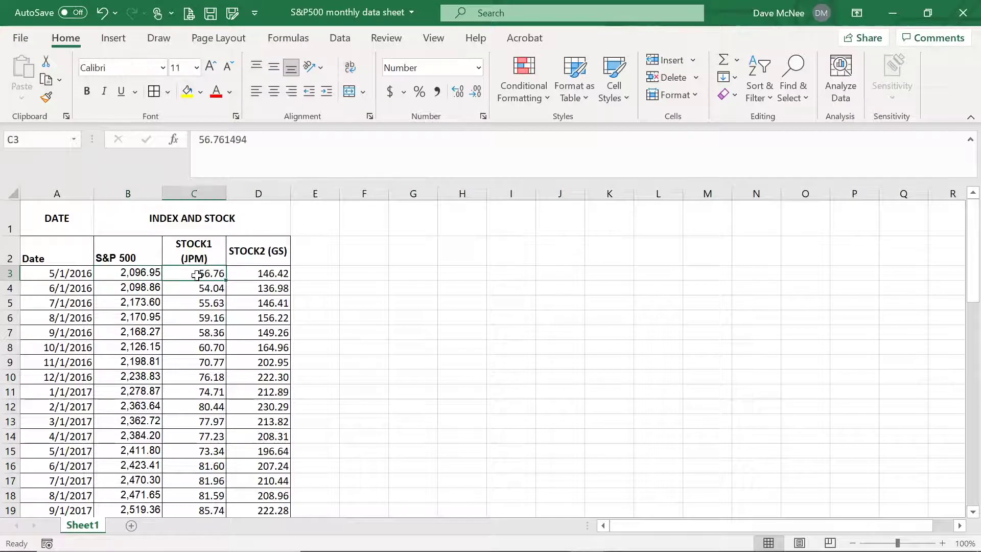
pyautogui.click(244, 274)
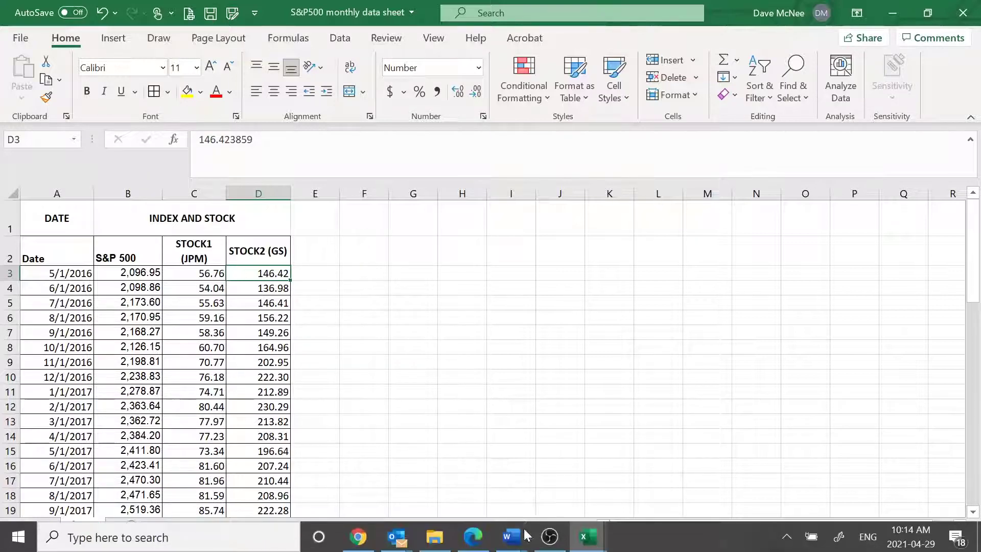
# - Review the Monthly Returns column layout in the Word assignment document and return to the S&P500 monthly data sheet in Excel
pyautogui.moveTo(511, 541)
pyautogui.click(639, 479)
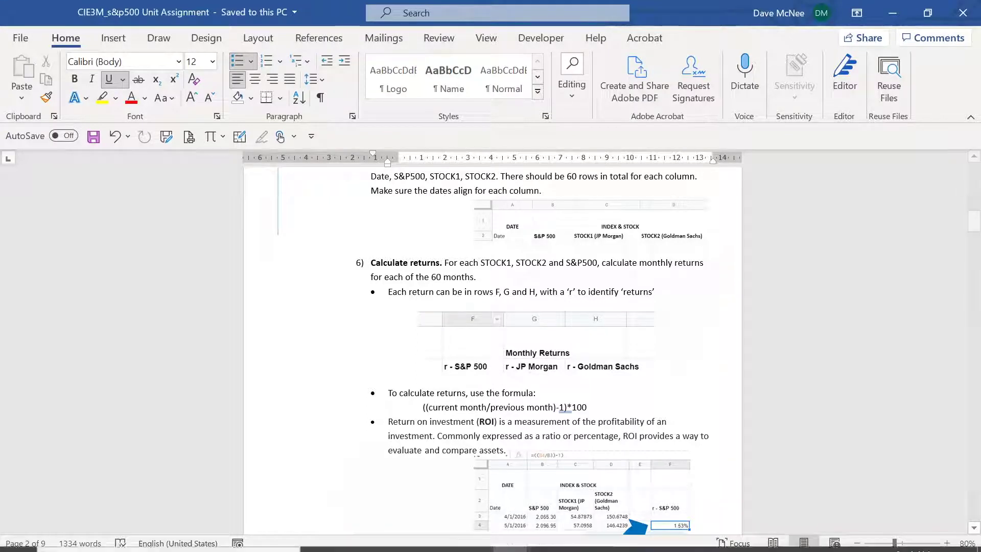
pyautogui.moveTo(588, 537)
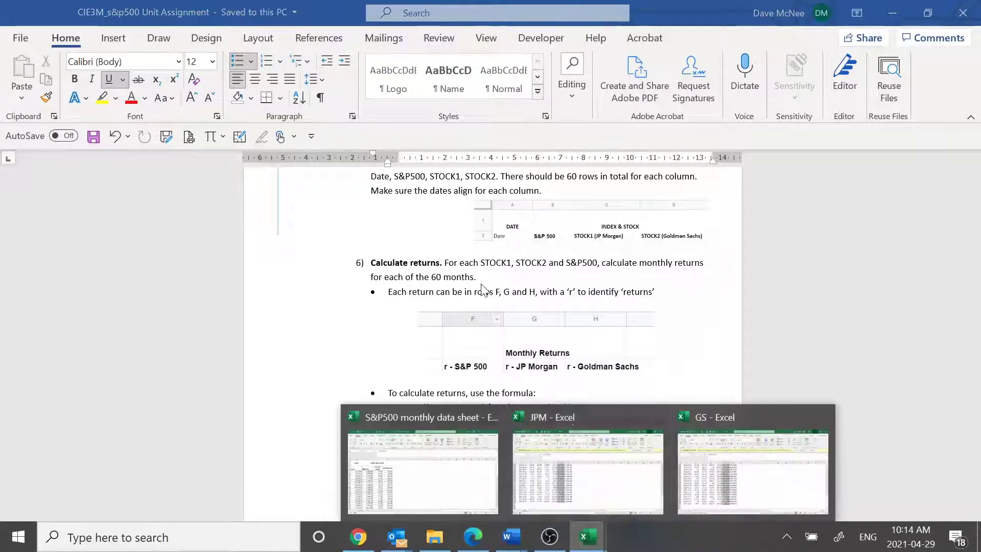
pyautogui.click(474, 495)
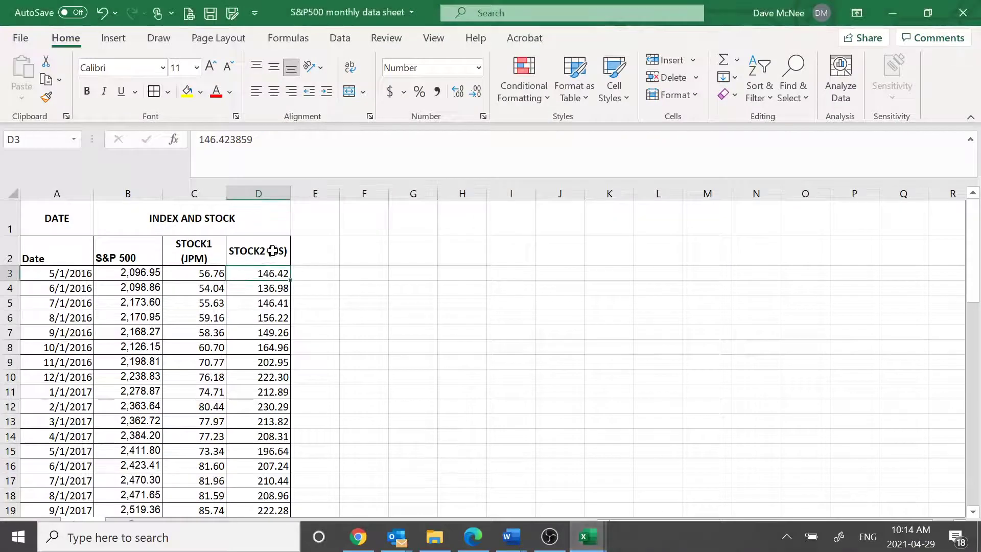
# - Merge and center cells F1:H1 and enter the heading "Returns" in them
pyautogui.click(375, 225)
pyautogui.moveTo(399, 226); pyautogui.dragTo(442, 225)
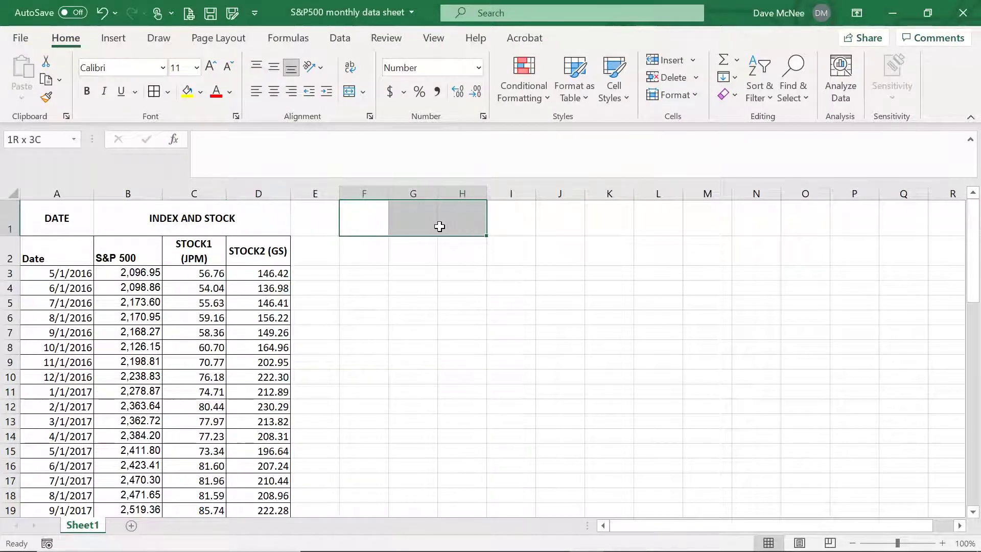
pyautogui.click(350, 93)
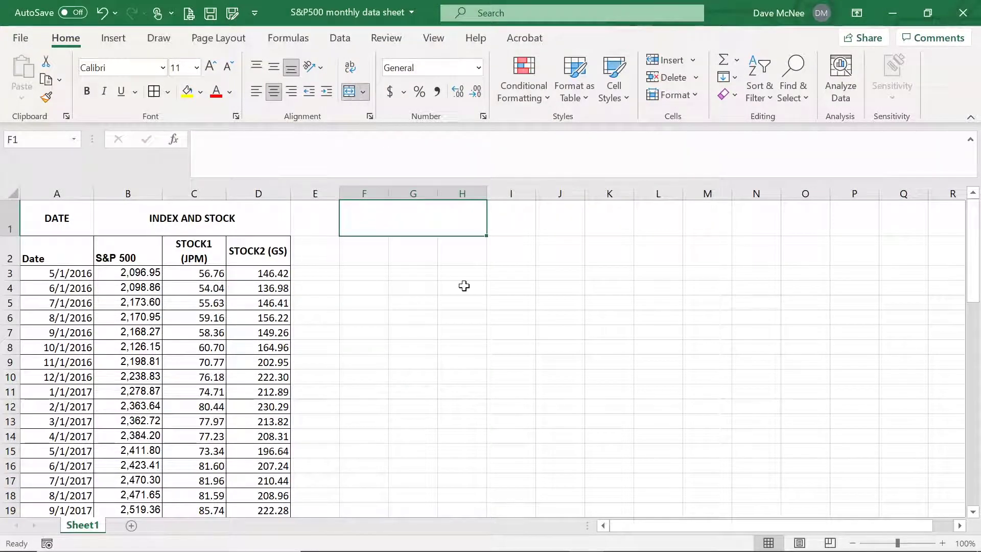
pyautogui.write('Returns')
pyautogui.press('Return')
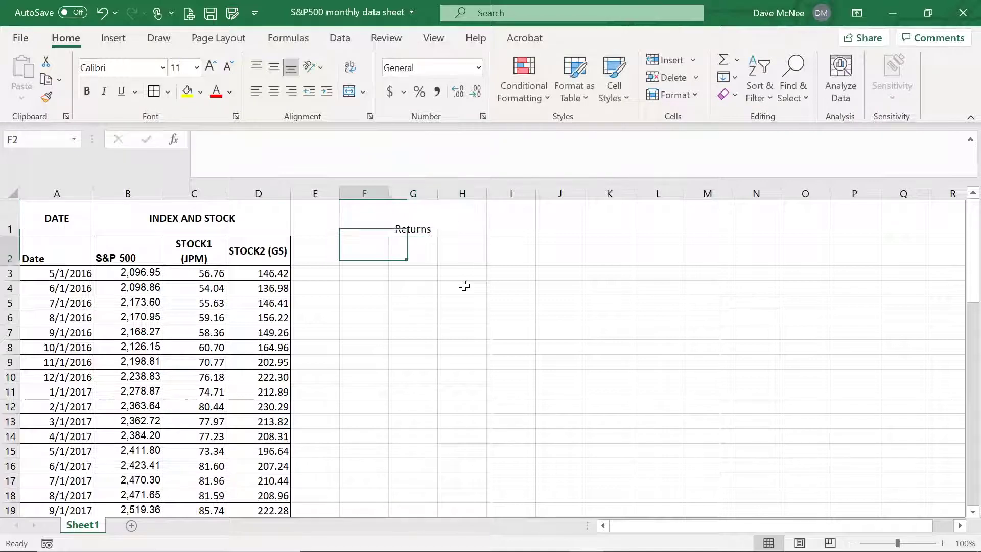
# - Enter the column headers r-S&P500, r-STOCK1 and r-STOCK2 in cells F2, G2 and H2
pyautogui.write('r-S')
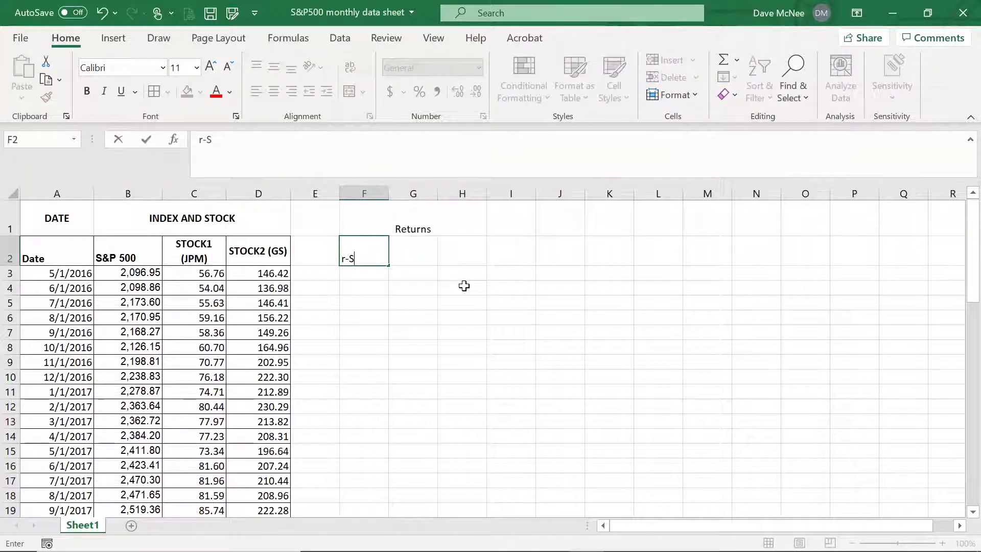
pyautogui.write('&P500')
pyautogui.press('Tab')
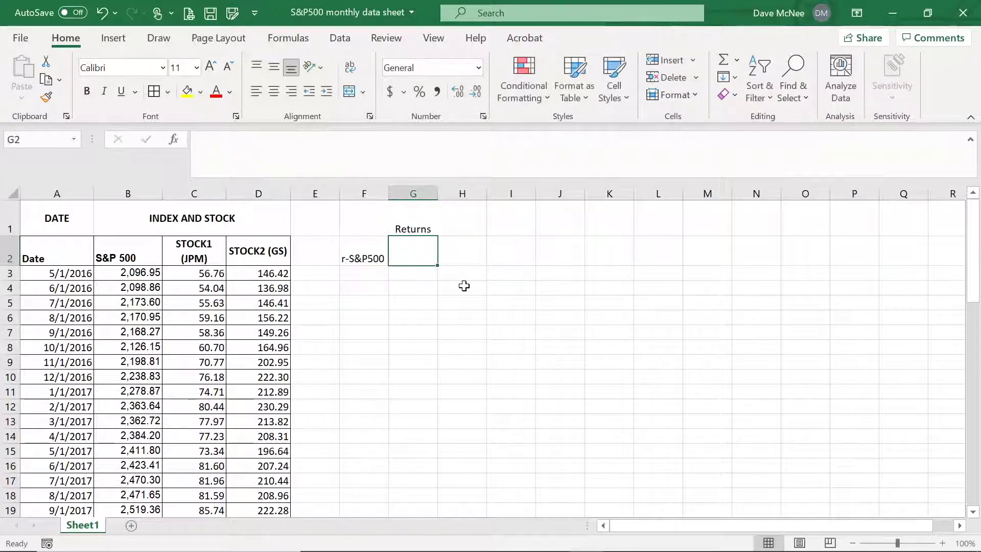
pyautogui.write('r-STOCK1')
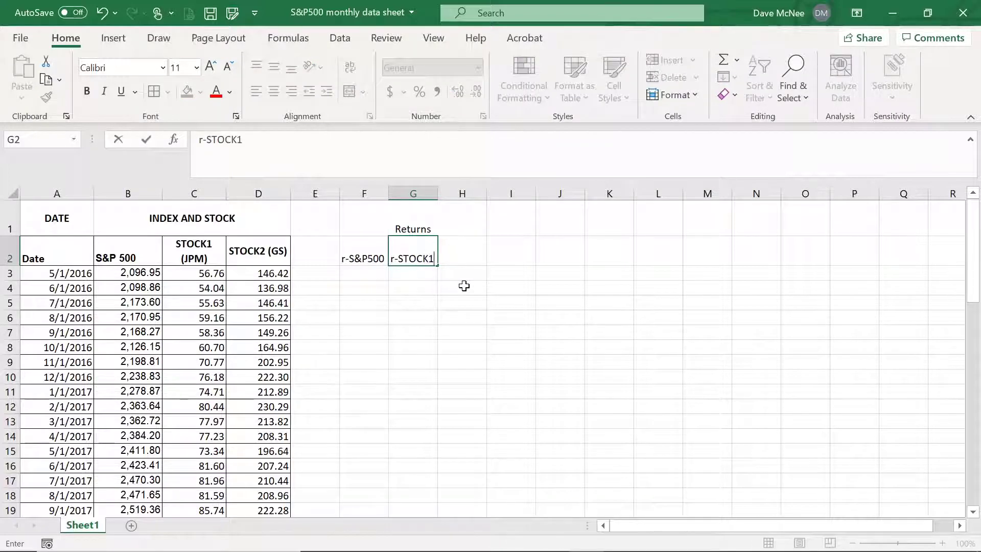
pyautogui.press('Tab')
pyautogui.write('r-STOCK2')
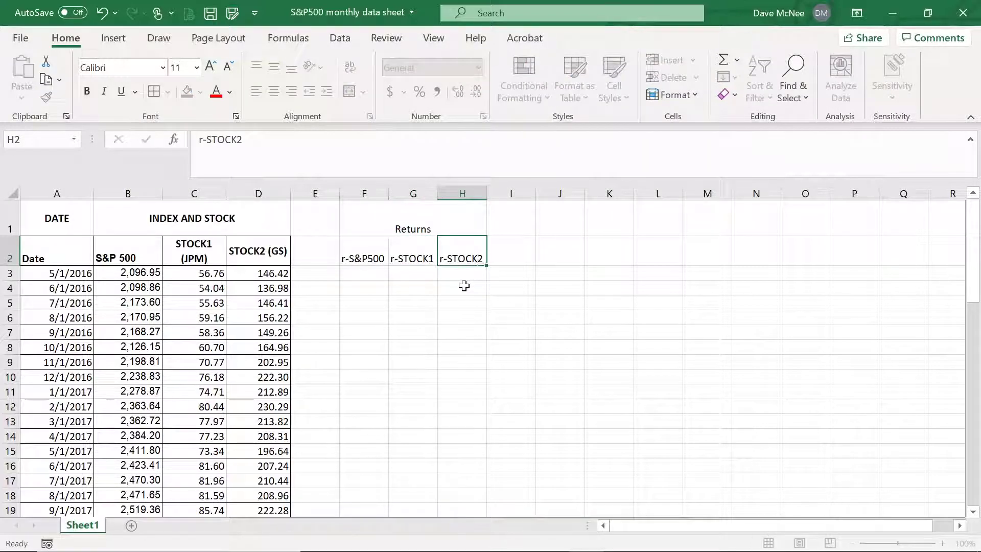
pyautogui.press('Return')
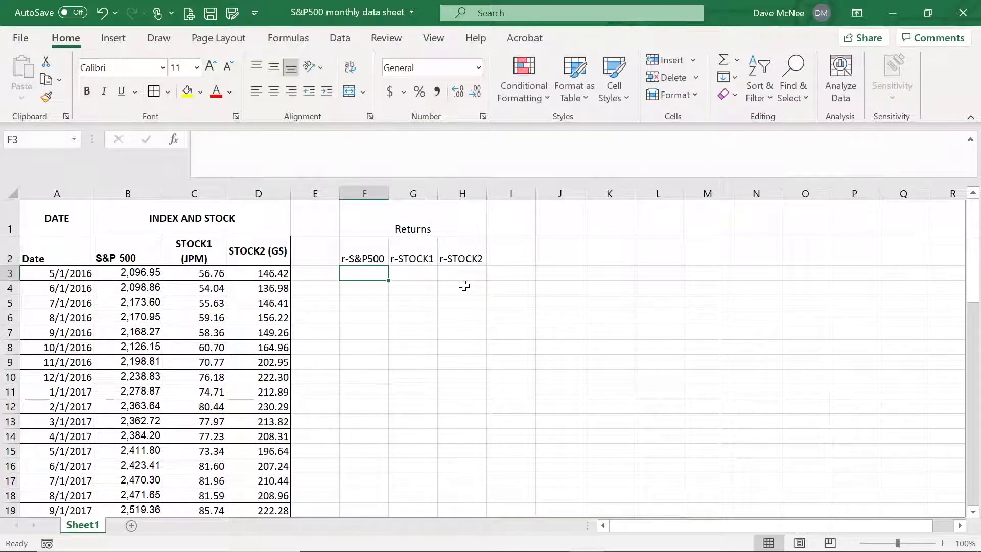
# - Select F4, review the returns formula under step 6 of the Word assignment document, and return to the Excel data sheet
pyautogui.click(357, 292)
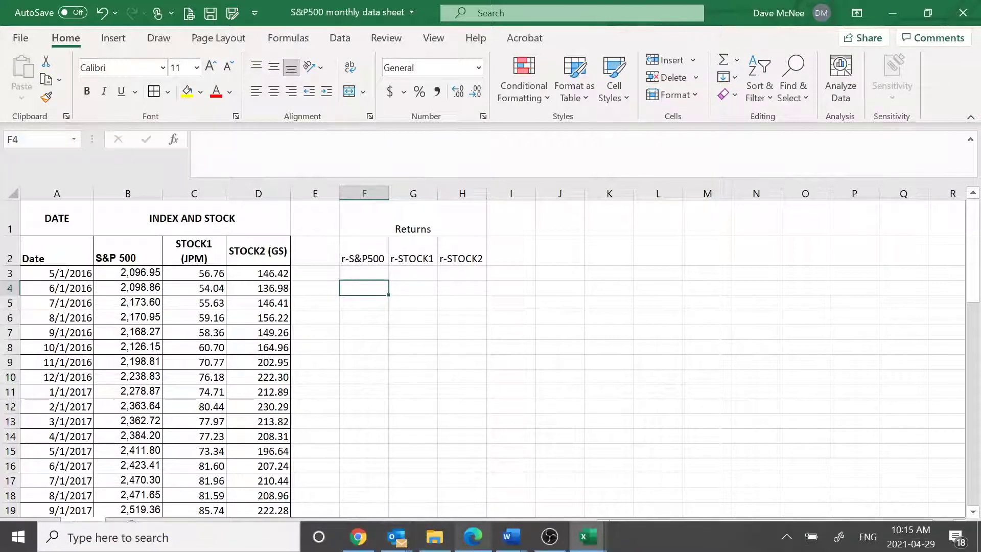
pyautogui.moveTo(473, 546)
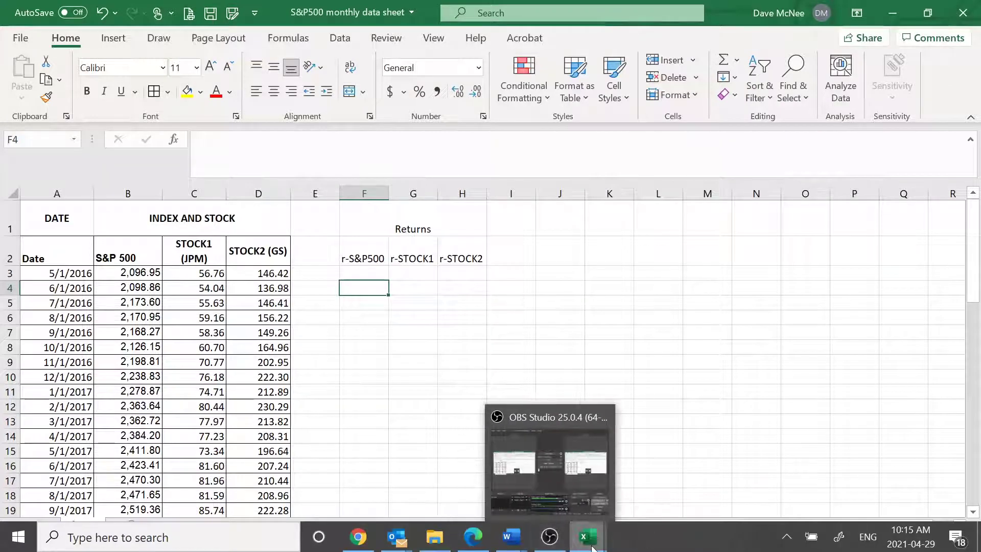
pyautogui.moveTo(592, 546)
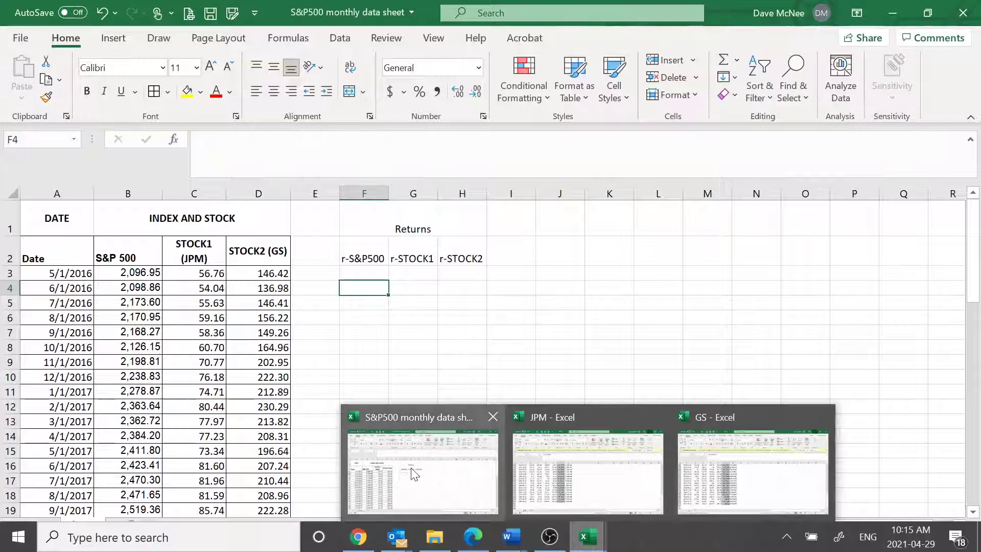
pyautogui.click(514, 538)
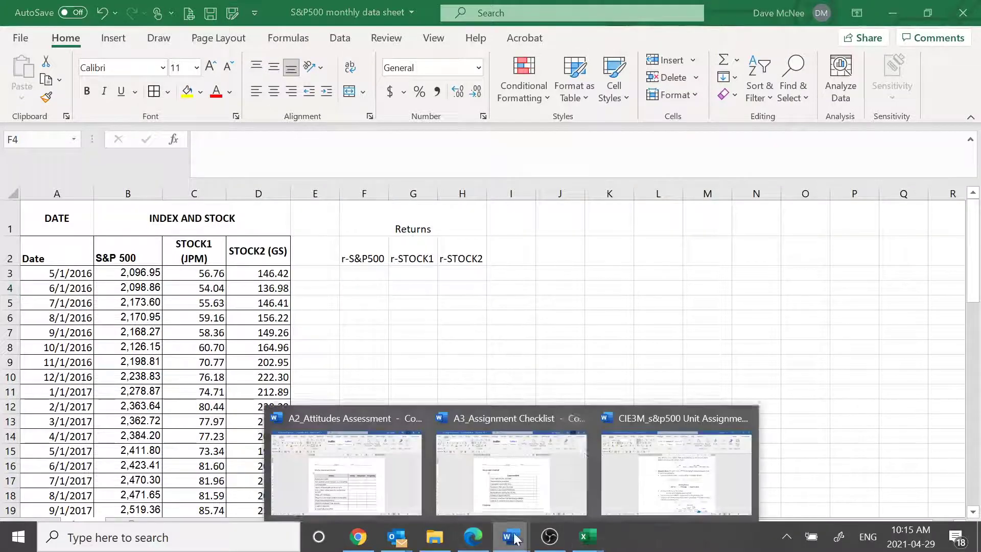
pyautogui.click(676, 472)
pyautogui.scroll(-1, 493, 348)
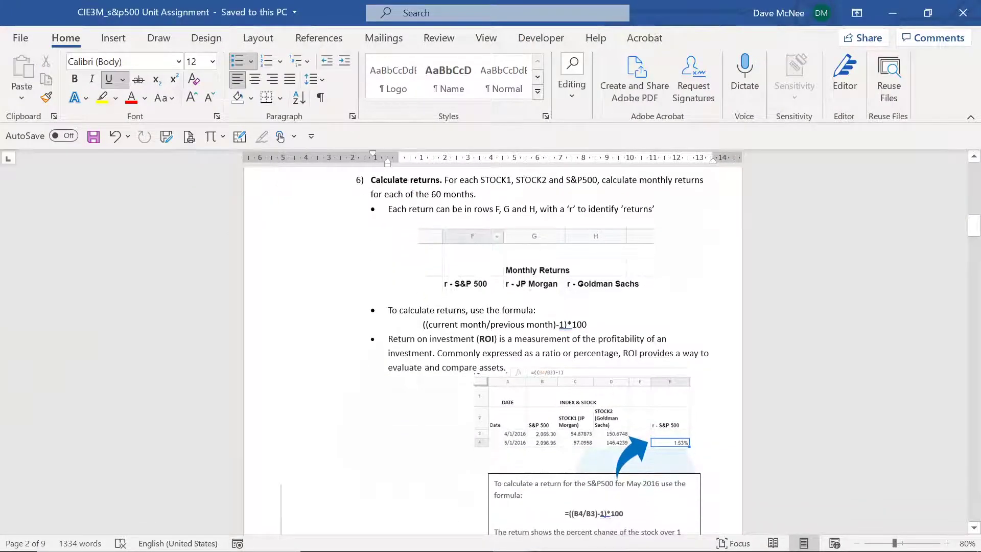
pyautogui.moveTo(428, 325); pyautogui.dragTo(553, 325)
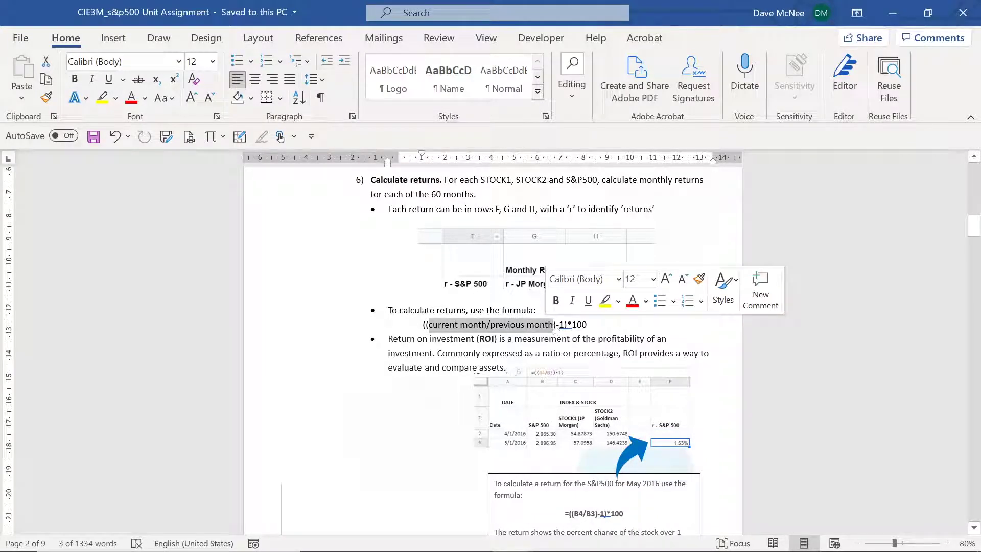
pyautogui.click(893, 13)
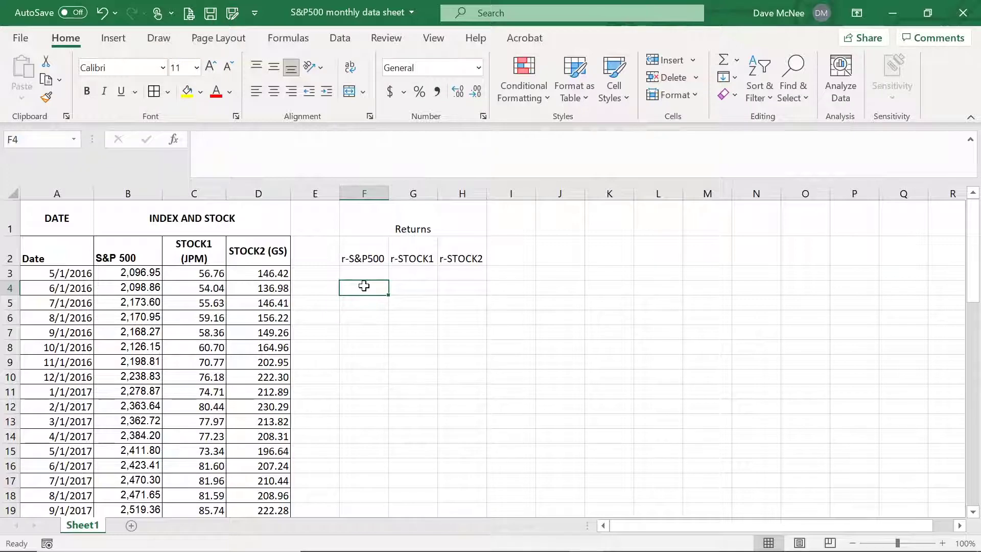
# - Enter the S&P 500 monthly return formula =B4/B3-1 in cell F4, accepting the proposed formula correction
pyautogui.write('=')
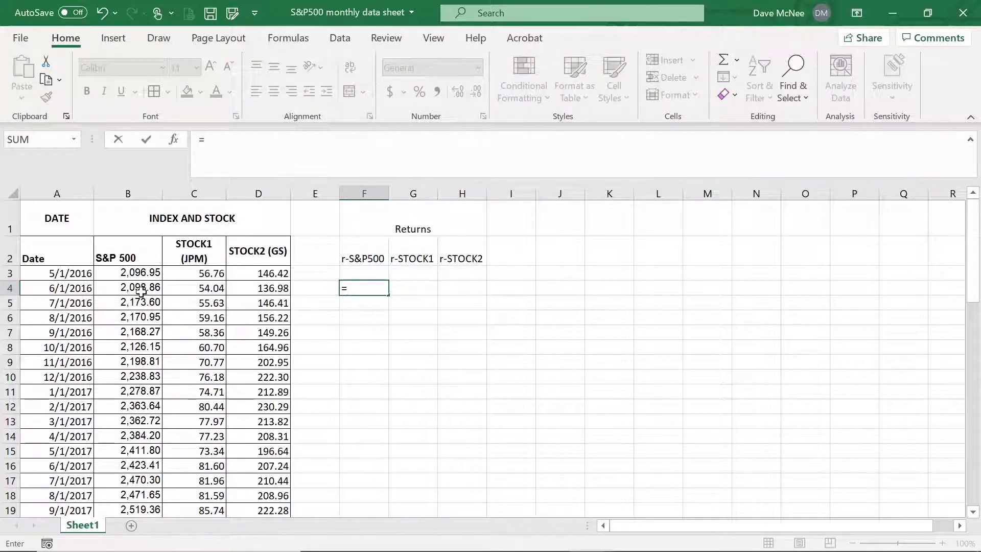
pyautogui.click(141, 291)
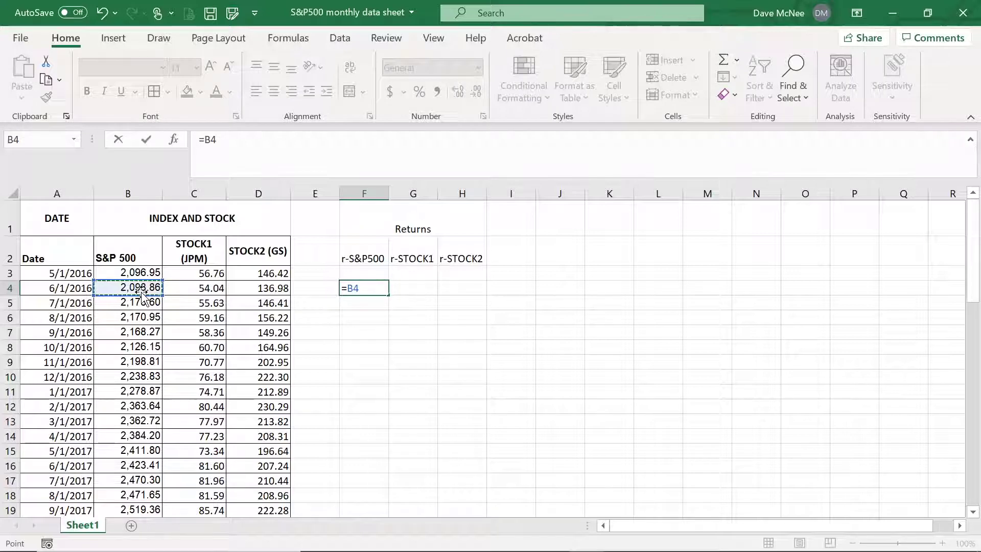
pyautogui.write('/')
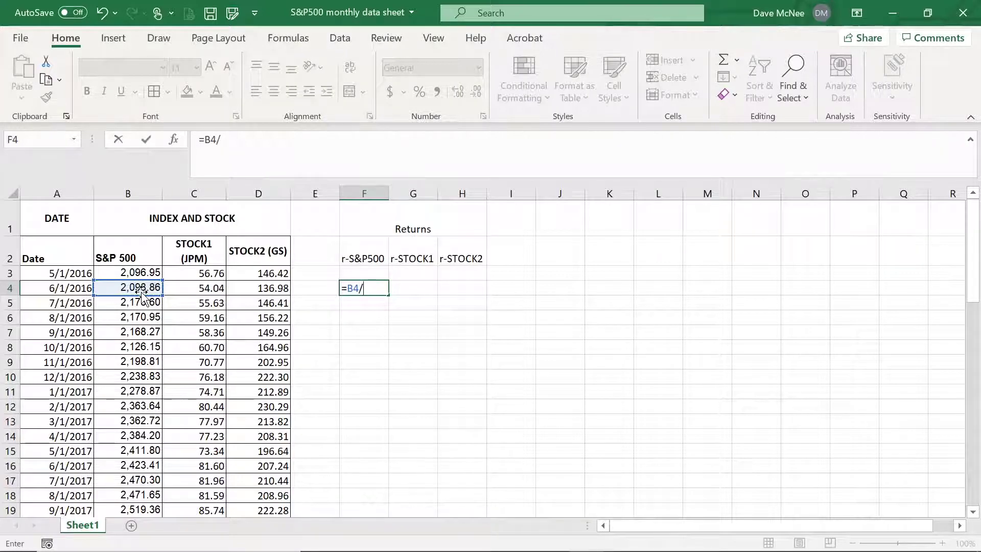
pyautogui.click(110, 275)
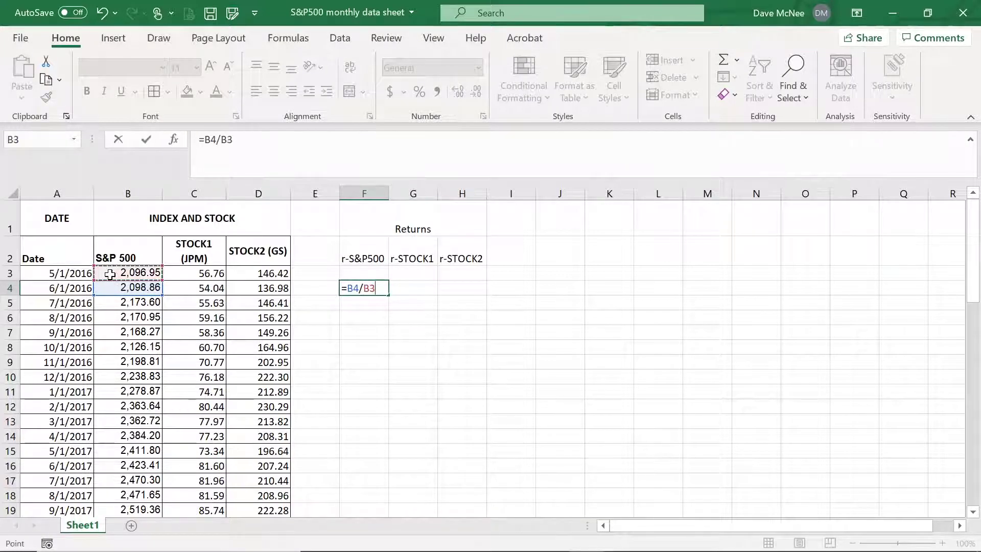
pyautogui.write('-1')
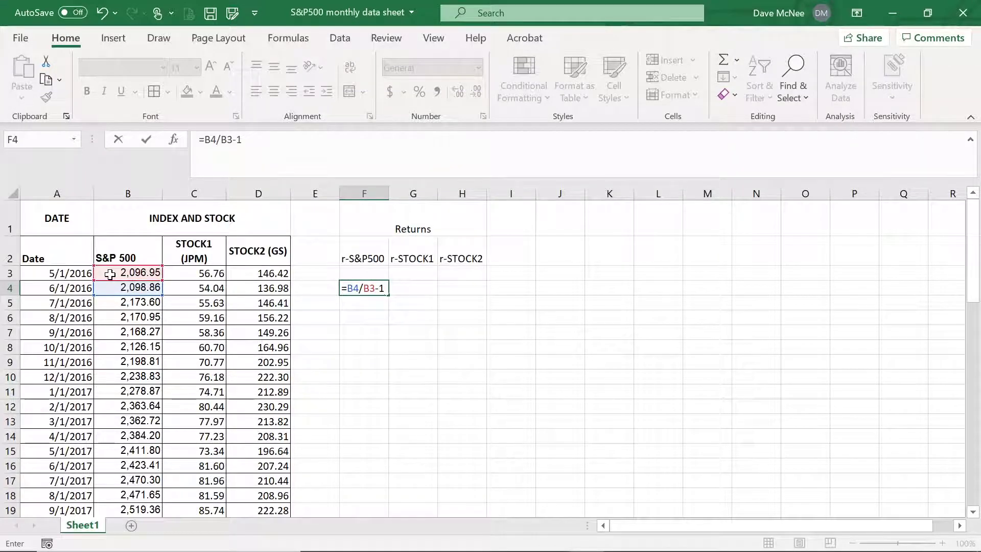
pyautogui.press('Return')
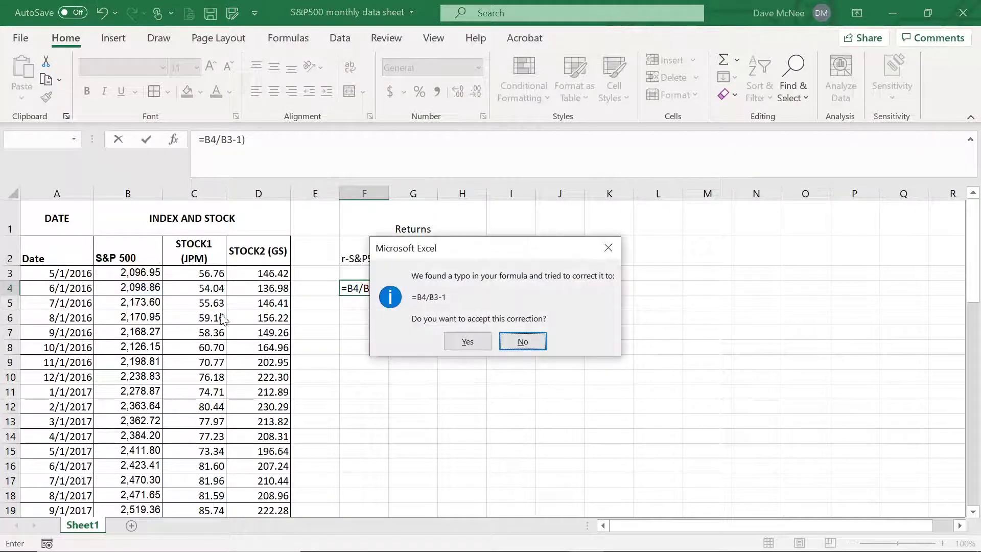
pyautogui.click(466, 341)
# - Edit the formula in F4 to =(B4/B3-1)*100 so the return is expressed as a percentage
pyautogui.click(355, 289)
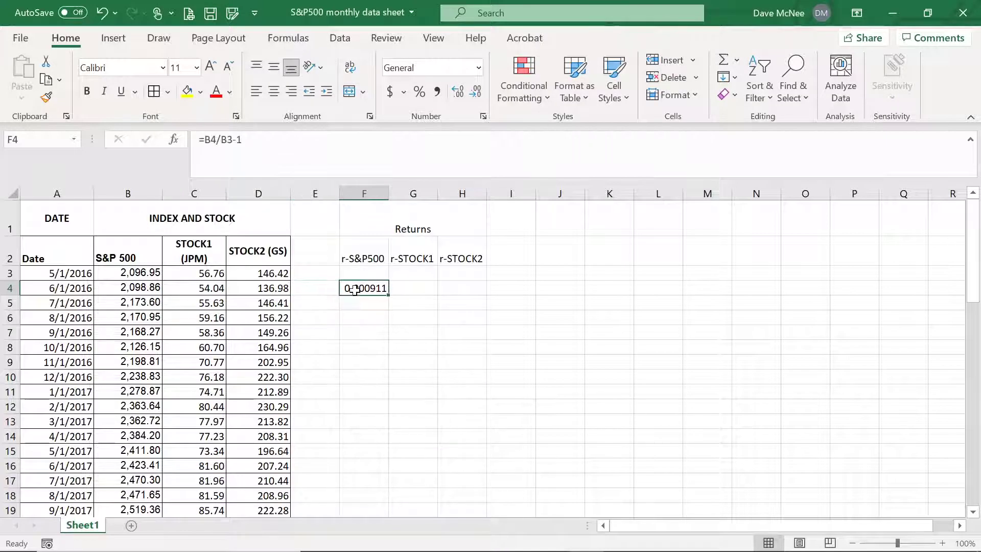
pyautogui.click(205, 139)
pyautogui.write('(')
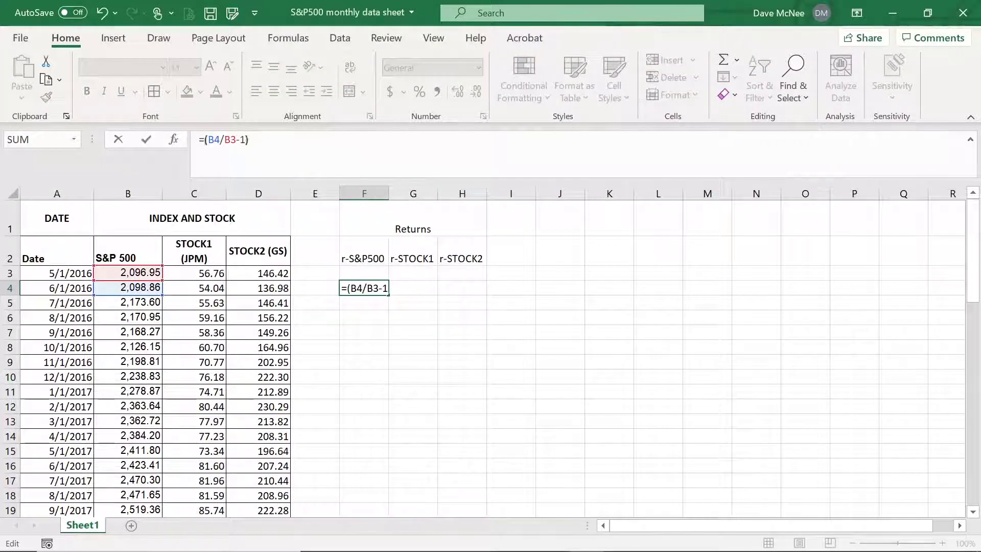
pyautogui.write(')*100')
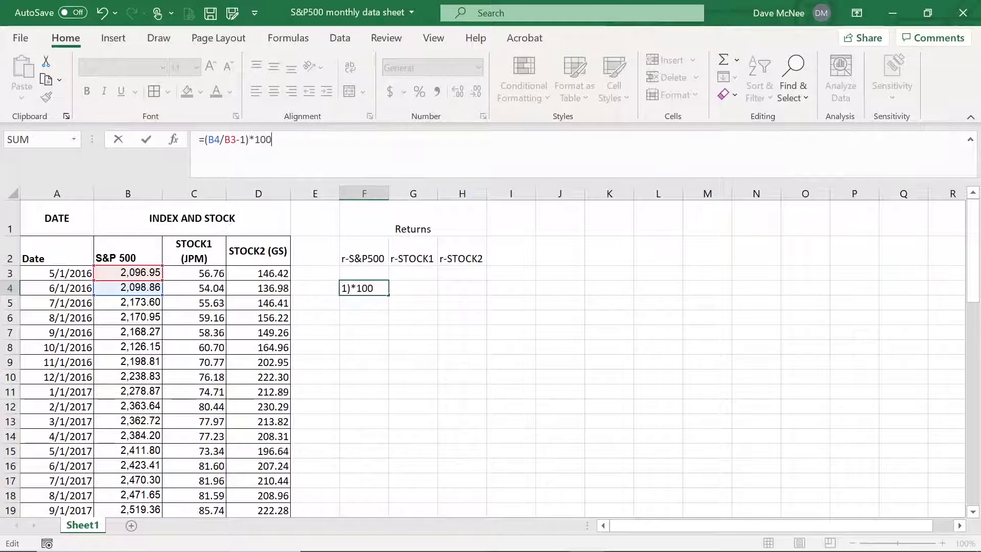
pyautogui.press('Return')
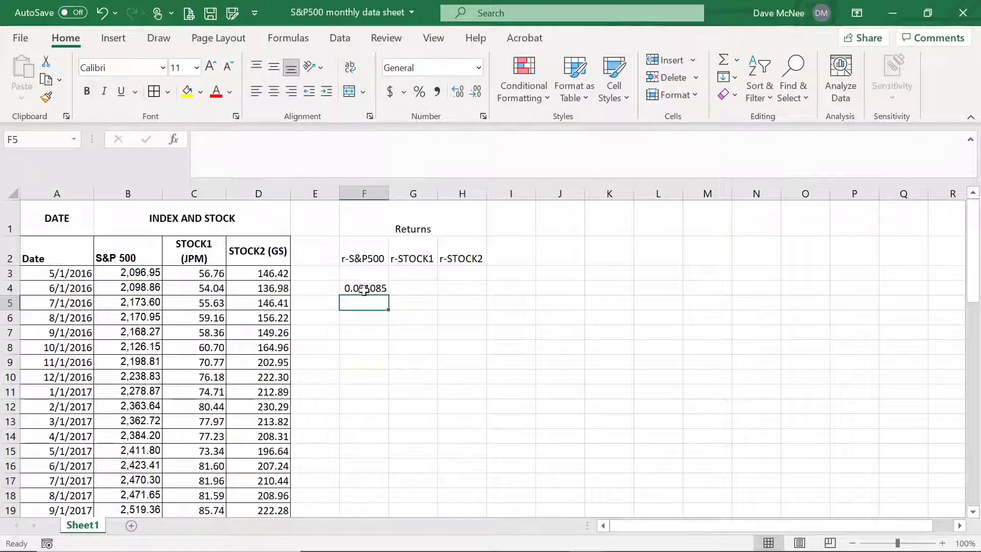
# - Copy the return formula from F4 across to G4 and H4 and check the copied formulas
pyautogui.click(373, 288)
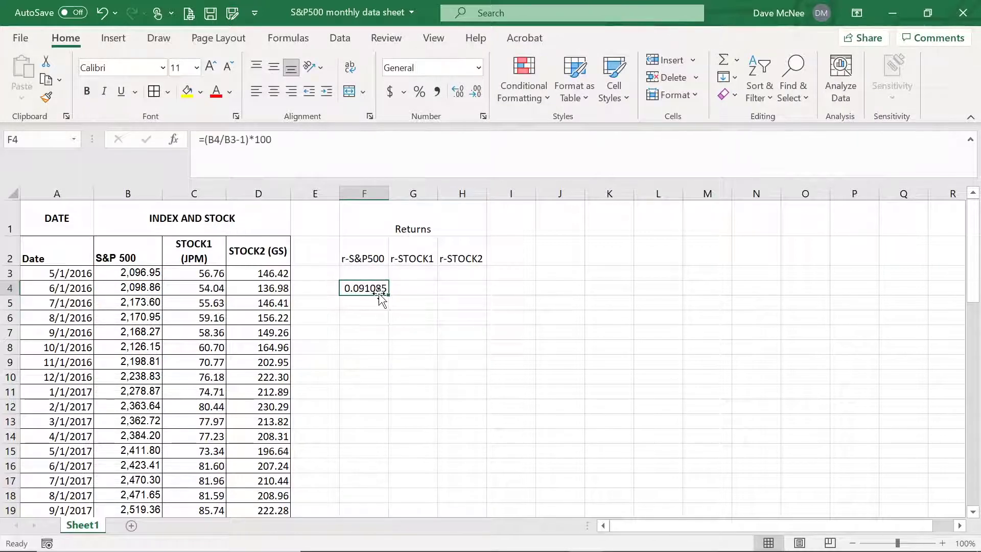
pyautogui.moveTo(388, 295); pyautogui.dragTo(472, 290)
pyautogui.click(415, 289)
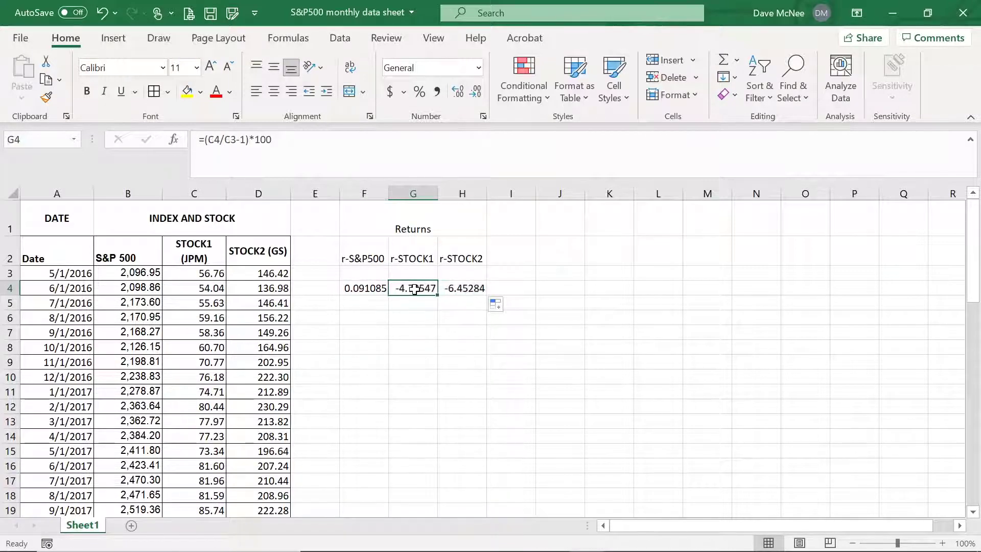
pyautogui.click(462, 288)
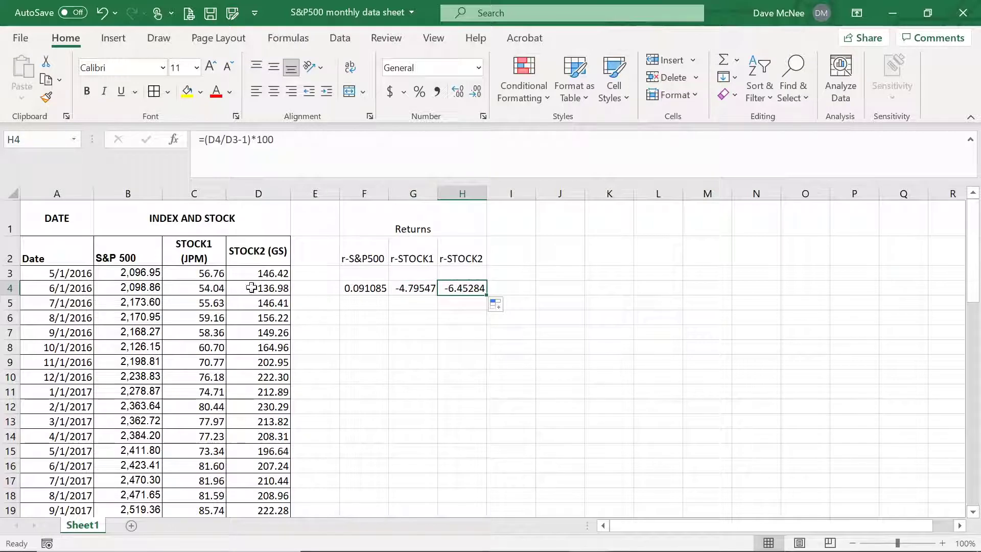
# - Fill the return formulas in F4:H4 down through row 62 and reduce the returns to three decimal places
pyautogui.click(375, 289)
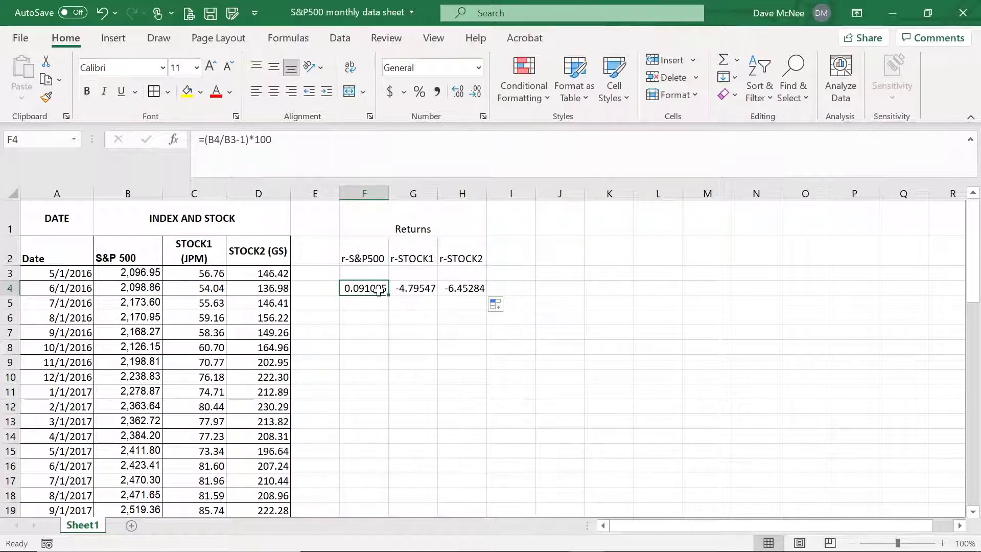
pyautogui.moveTo(379, 287); pyautogui.dragTo(467, 416)
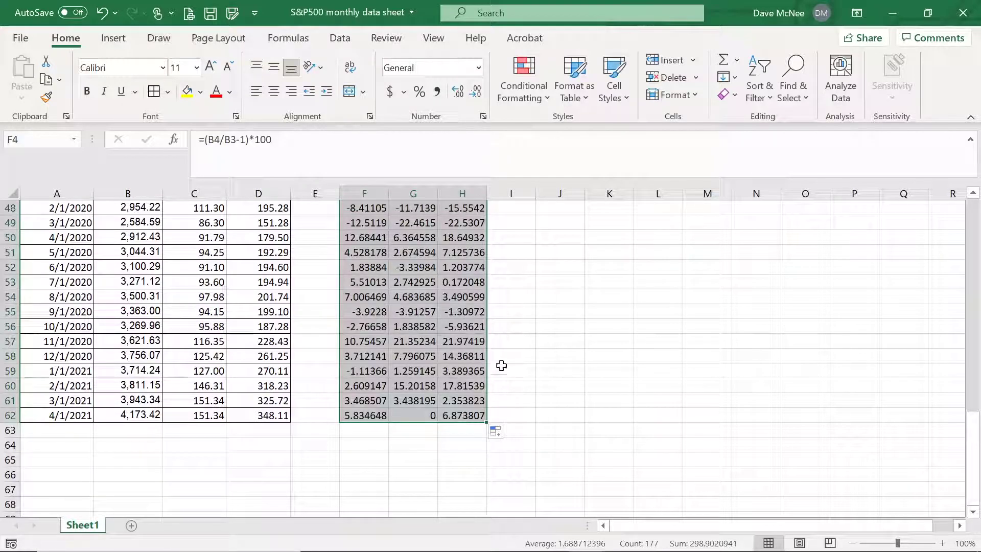
pyautogui.click(475, 94)
pyautogui.click(474, 94)
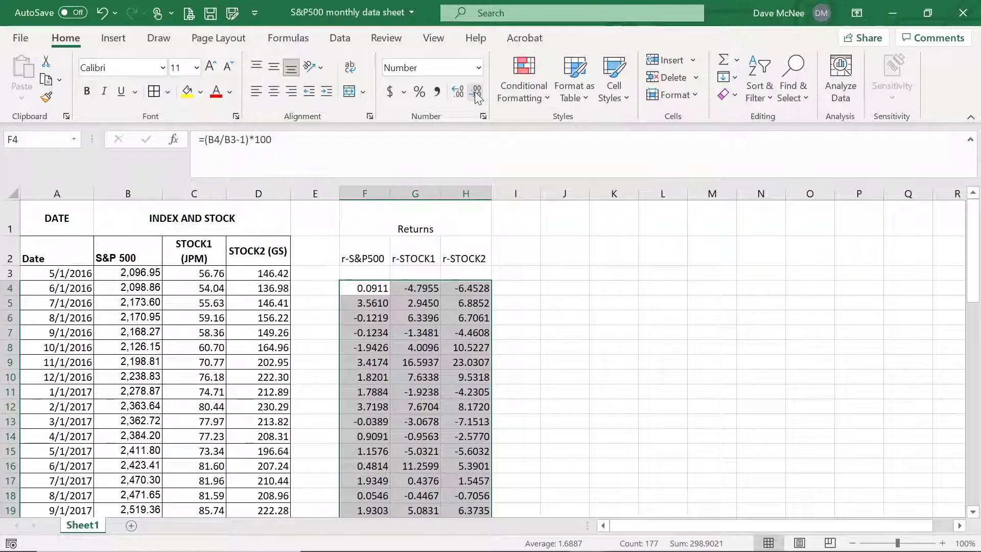
pyautogui.click(476, 94)
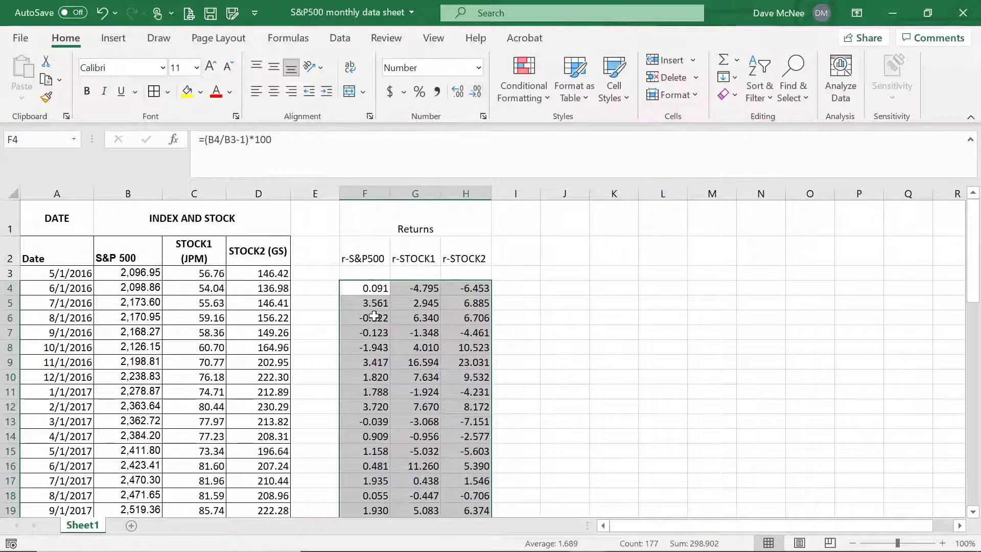
# - Examine the March and April 2020 returns of the S&P 500 and both stocks in rows 49 and 50
pyautogui.scroll(-3, 533, 383)
pyautogui.scroll(-6, 532, 383)
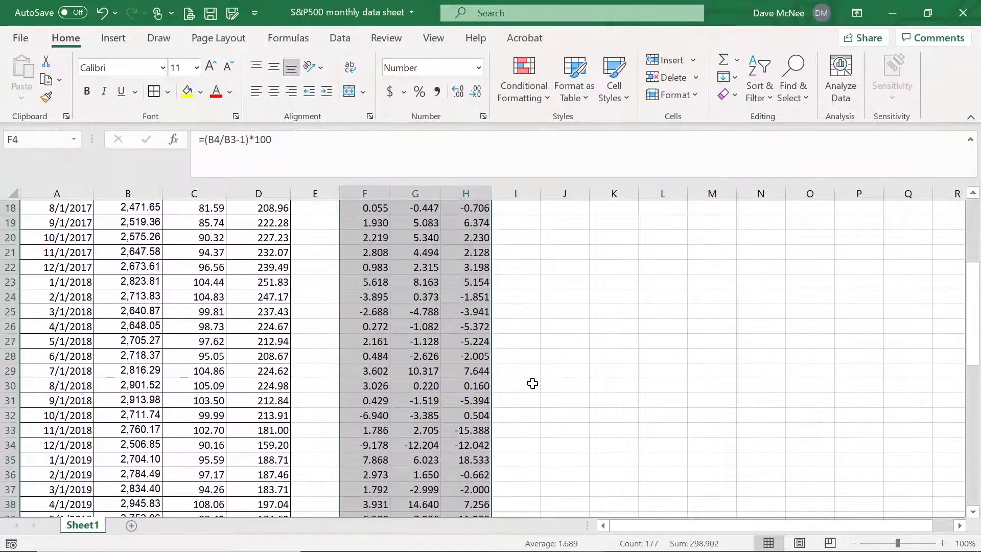
pyautogui.scroll(-2, 532, 384)
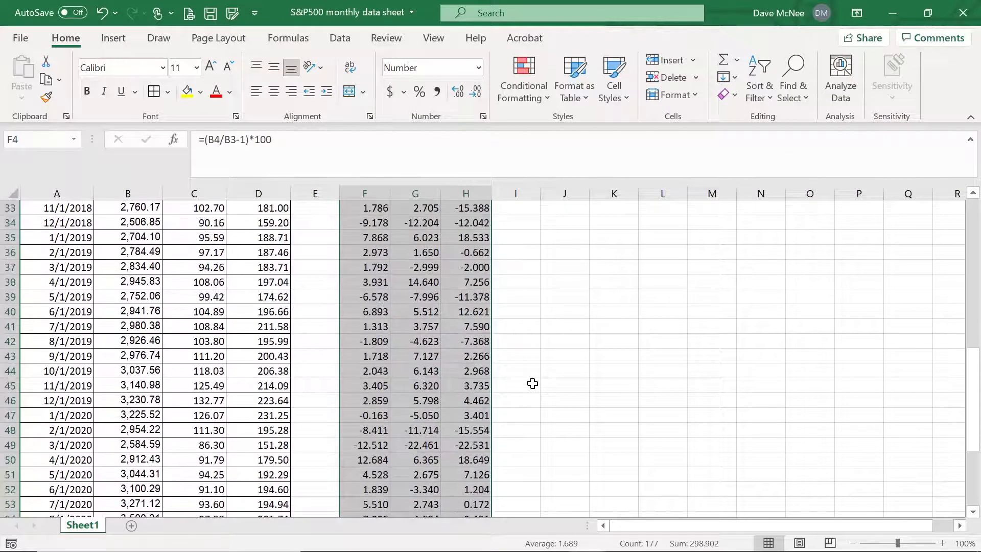
pyautogui.click(361, 447)
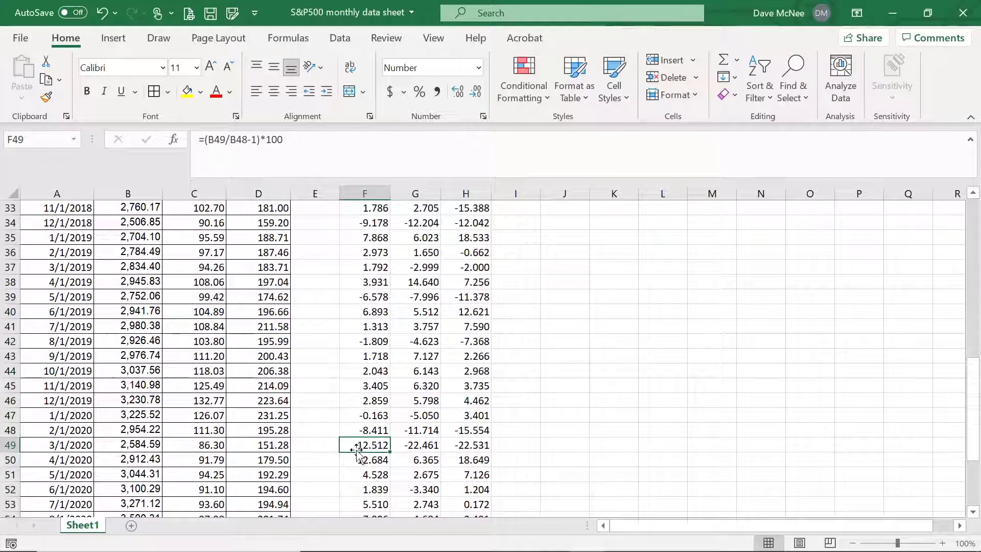
pyautogui.click(416, 447)
pyautogui.click(470, 448)
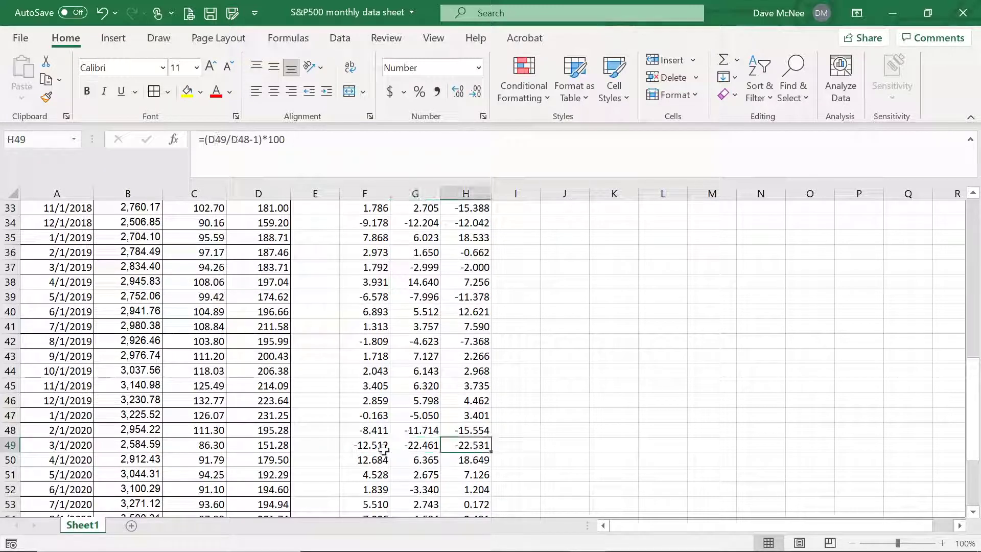
pyautogui.click(366, 445)
pyautogui.click(415, 448)
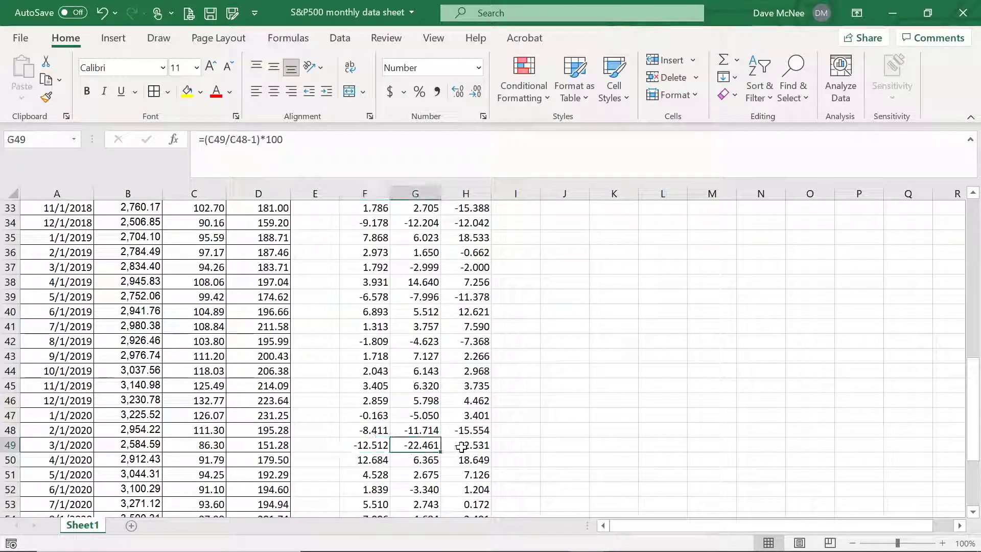
pyautogui.click(372, 461)
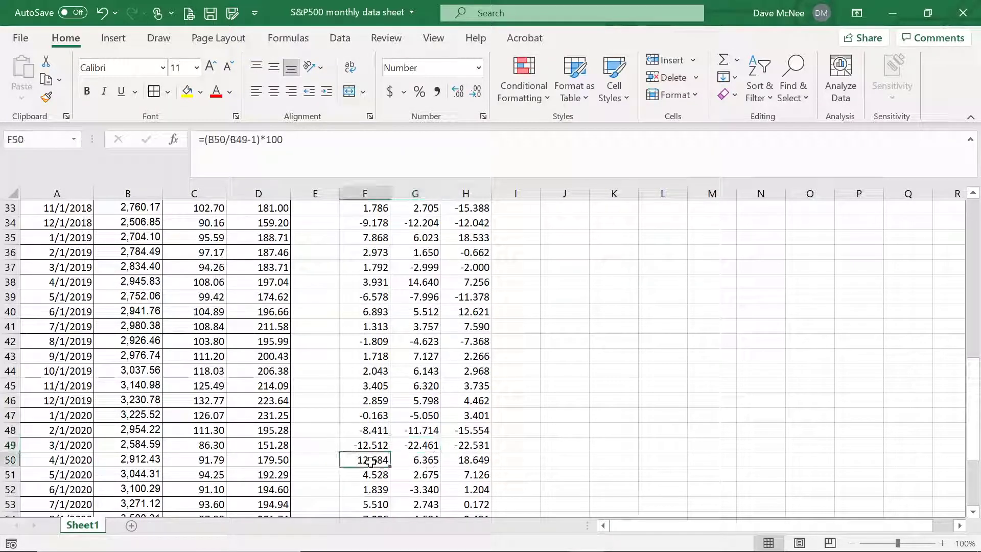
pyautogui.click(420, 461)
pyautogui.click(466, 459)
pyautogui.scroll(-3, 397, 369)
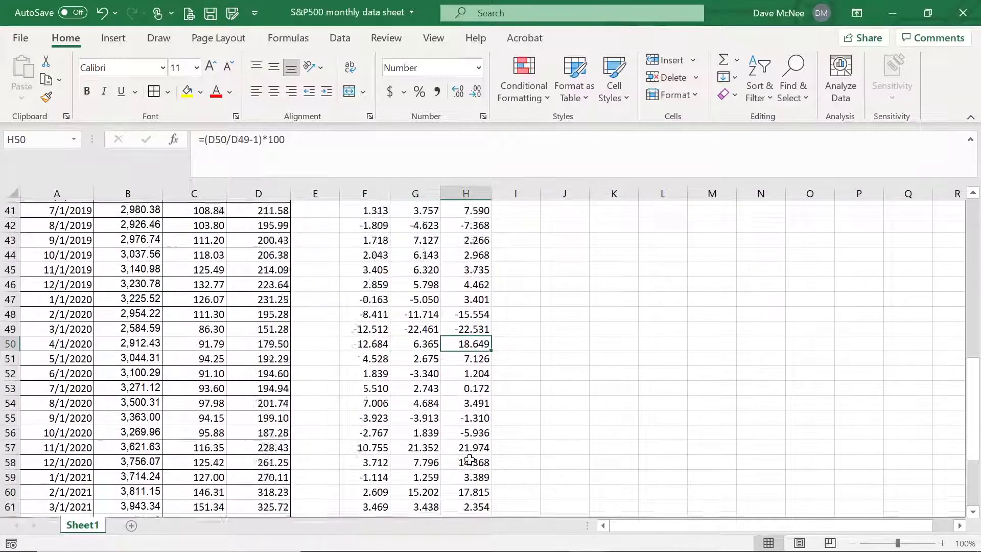
# - Compare the November, March and June 2020 returns across the index and both stocks in columns F to H
pyautogui.click(362, 431)
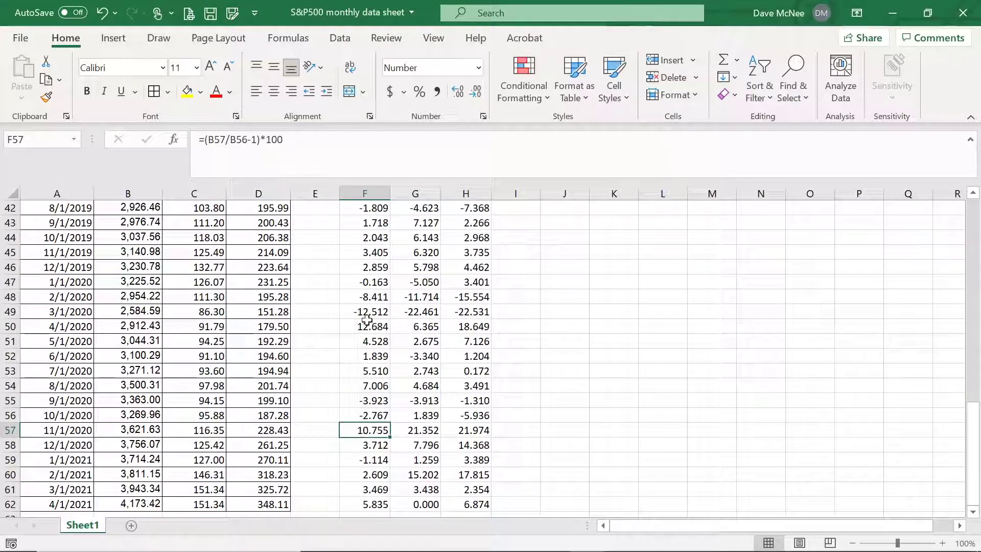
pyautogui.moveTo(370, 313); pyautogui.dragTo(455, 313)
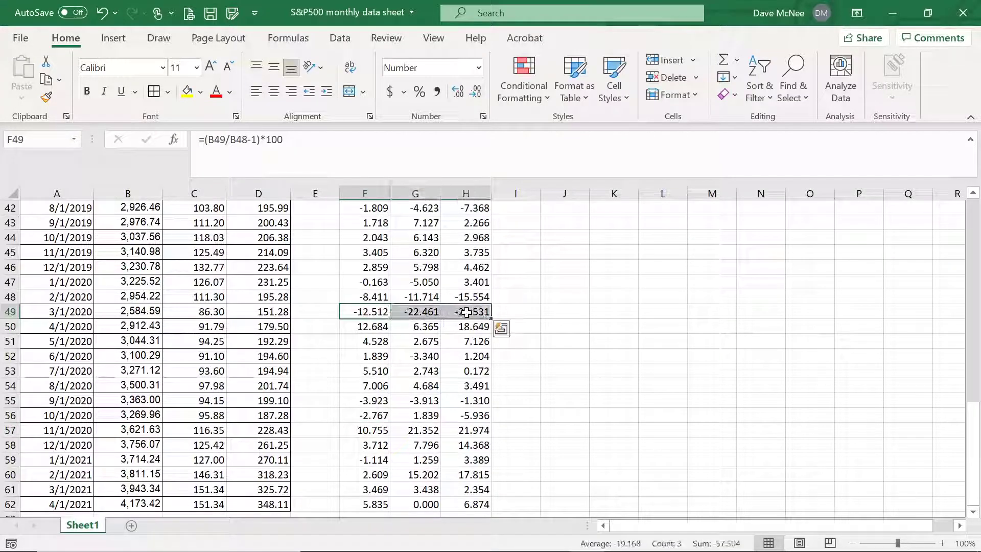
pyautogui.click(374, 354)
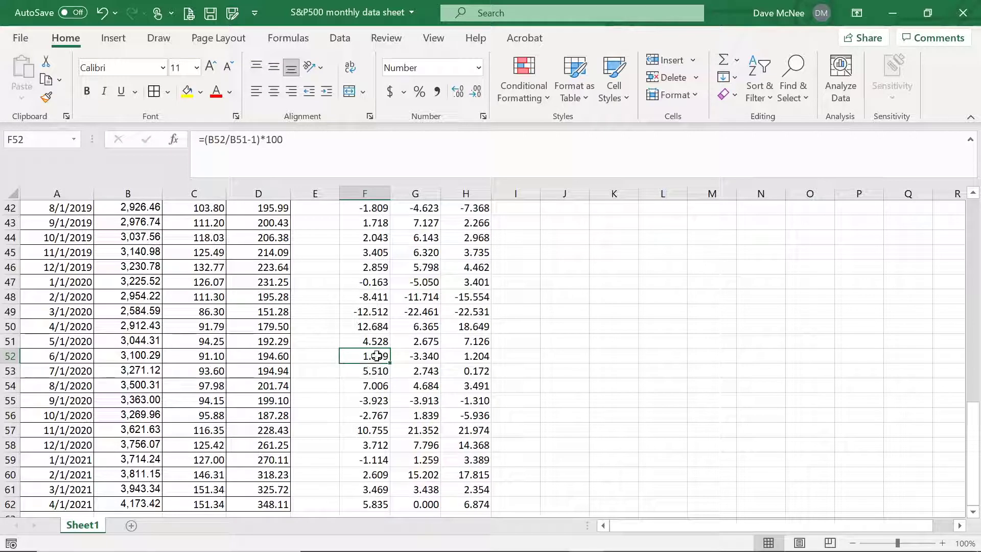
pyautogui.click(426, 359)
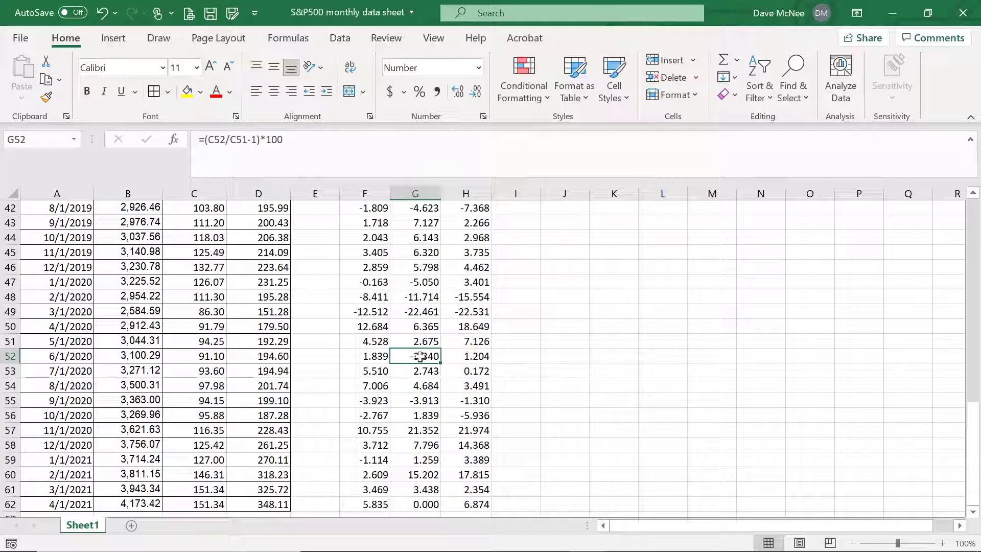
pyautogui.click(465, 356)
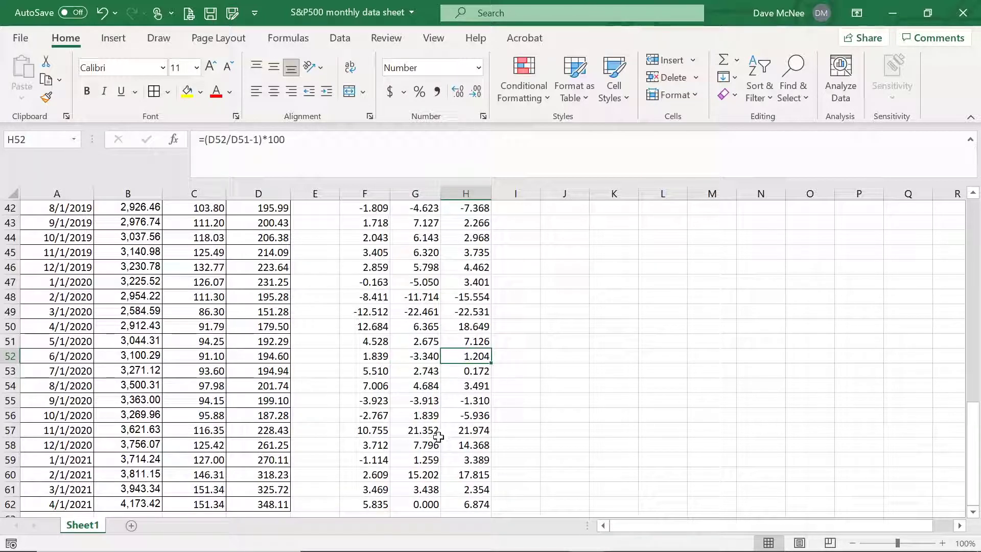
pyautogui.scroll(-1, 426, 398)
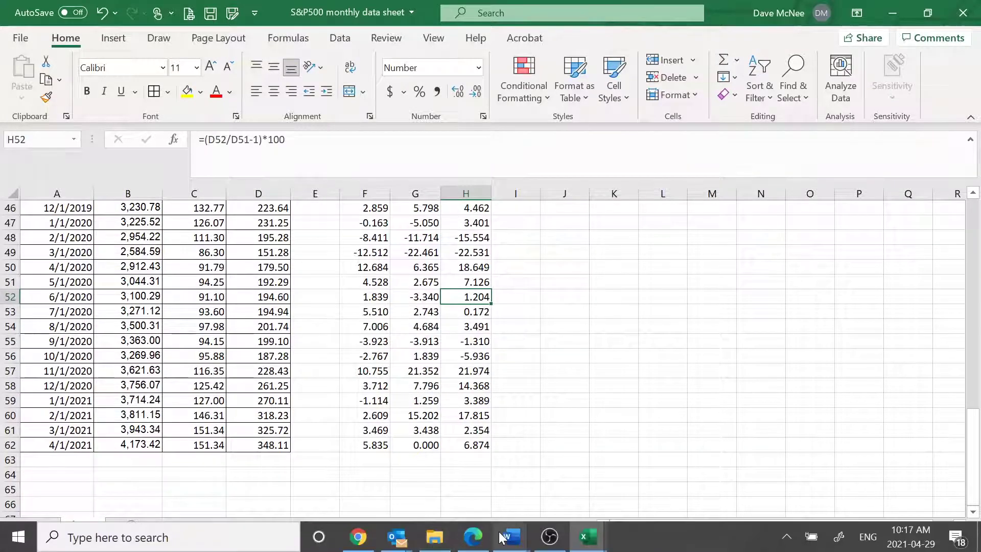
# - Review the step 7 Summary statistics instructions in the Word assignment document, then return to the Excel data sheet and select E64
pyautogui.moveTo(511, 537)
pyautogui.click(649, 466)
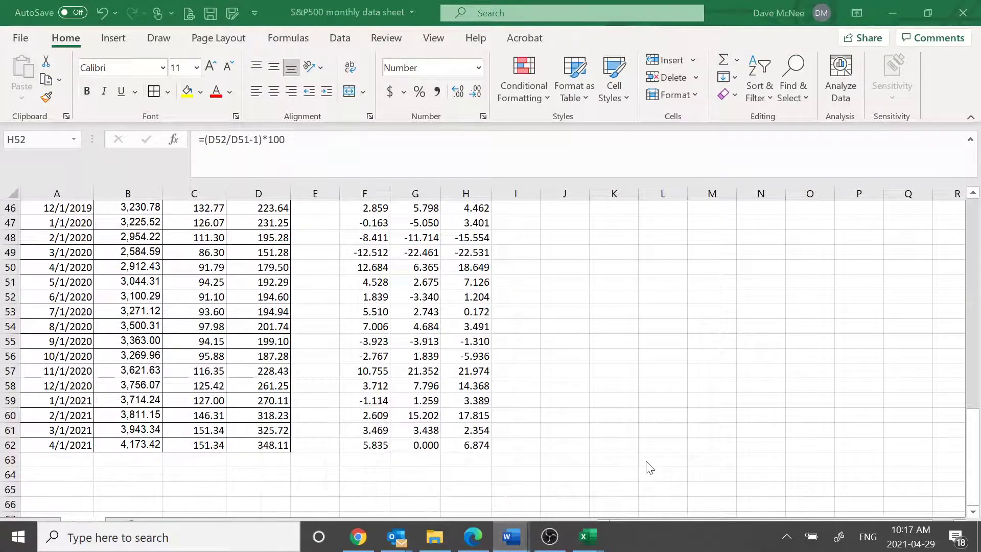
pyautogui.scroll(-8, 549, 409)
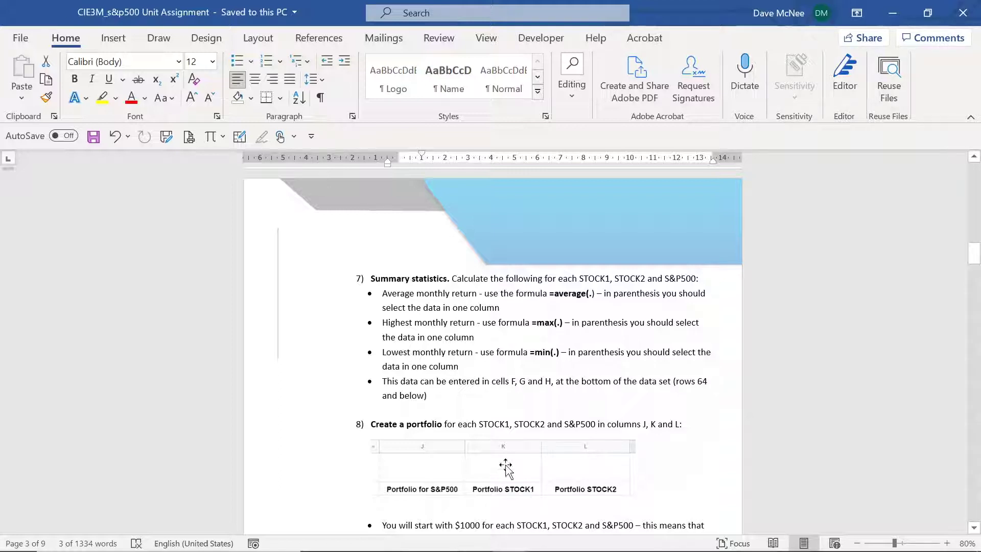
pyautogui.moveTo(460, 548)
pyautogui.moveTo(588, 543)
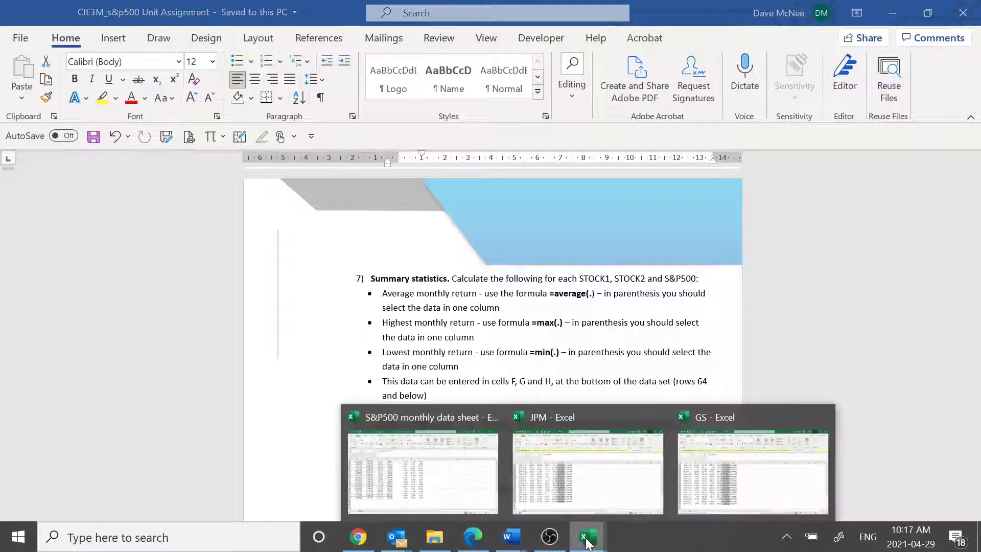
pyautogui.click(506, 459)
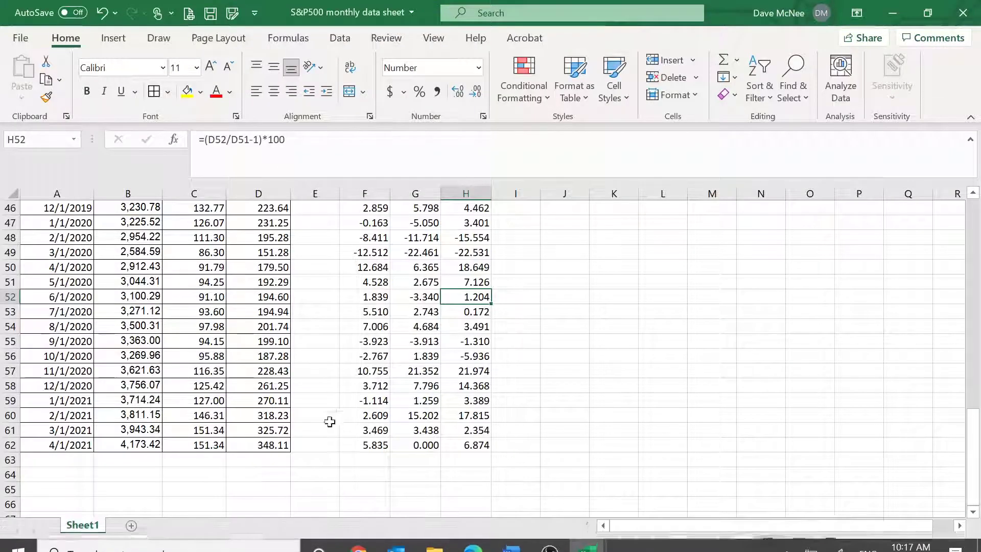
pyautogui.click(319, 478)
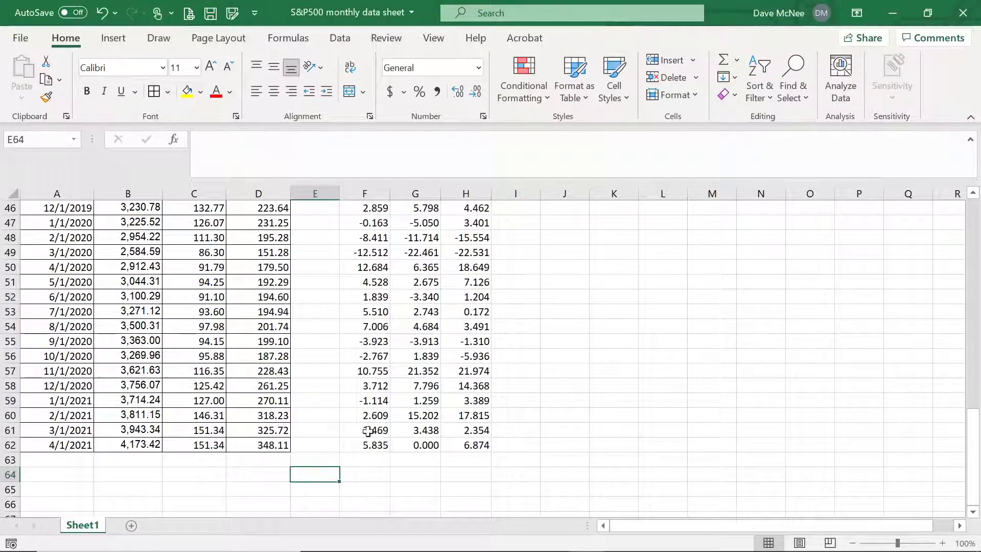
# - Label the summary statistics rows in E64:E66 as Average, Max and Min
pyautogui.write('Averga')
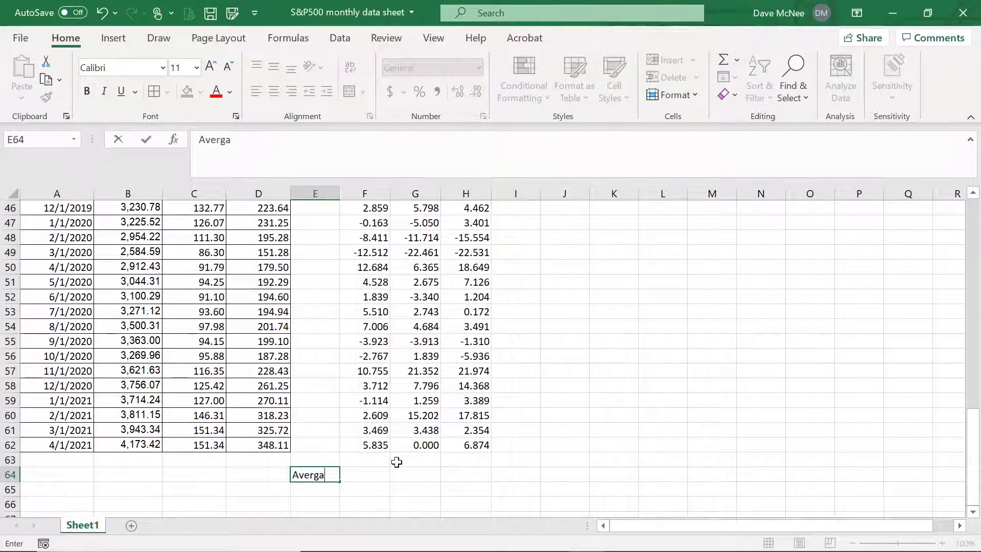
pyautogui.press('BackSpace')
pyautogui.press('BackSpace')
pyautogui.write('age')
pyautogui.press('Return')
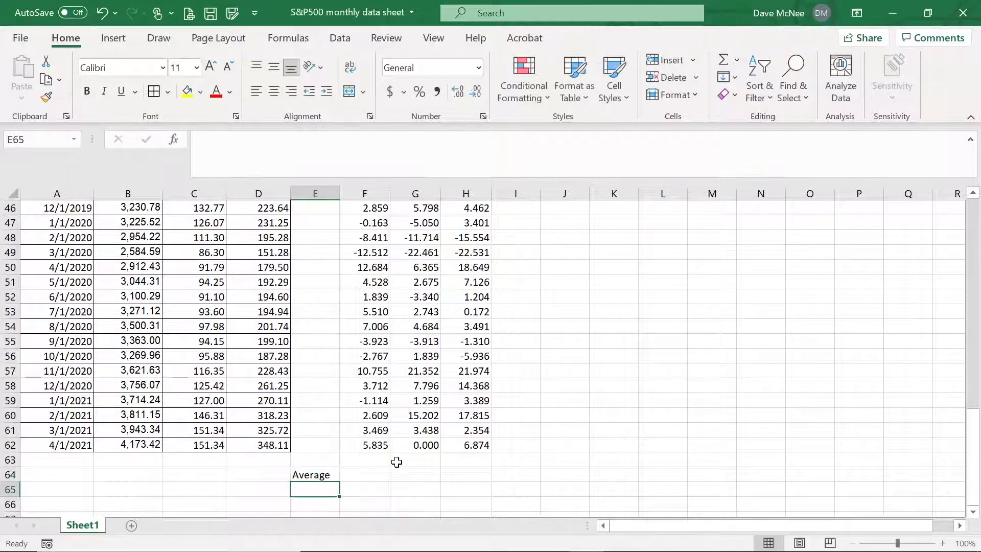
pyautogui.write('Max')
pyautogui.press('Return')
pyautogui.write('Min')
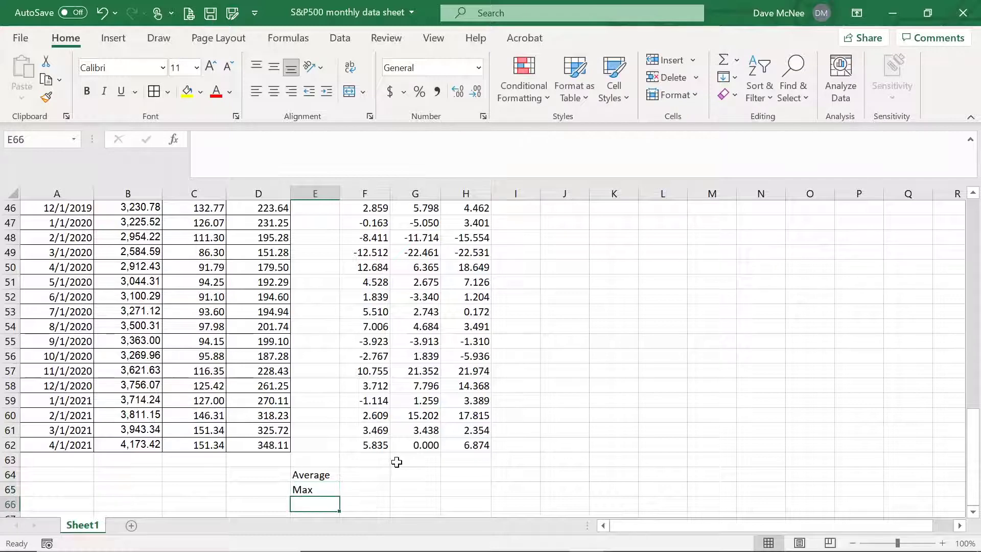
# - Calculate the average S&P 500 monthly return over F4:F62 in cell F64 with the AVERAGE function
pyautogui.click(368, 475)
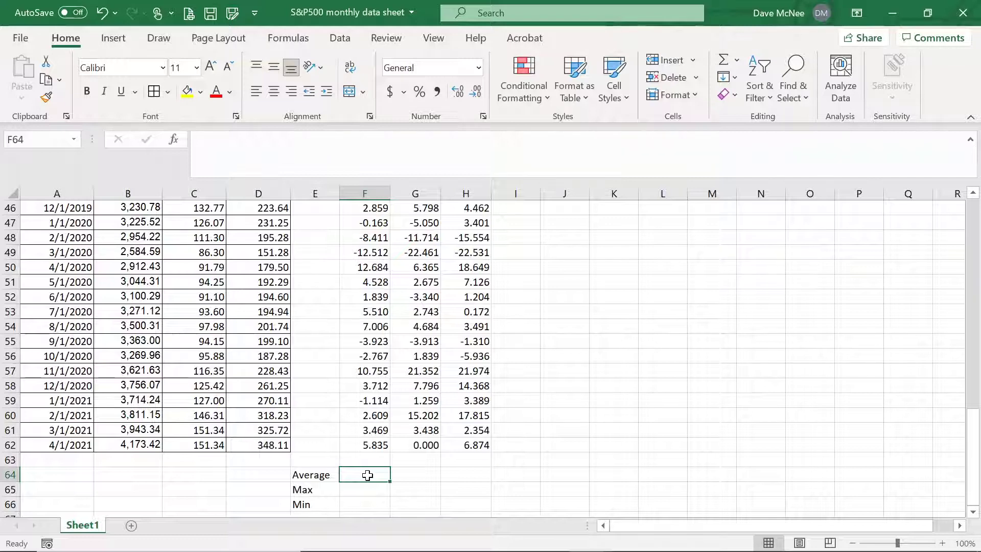
pyautogui.write('=')
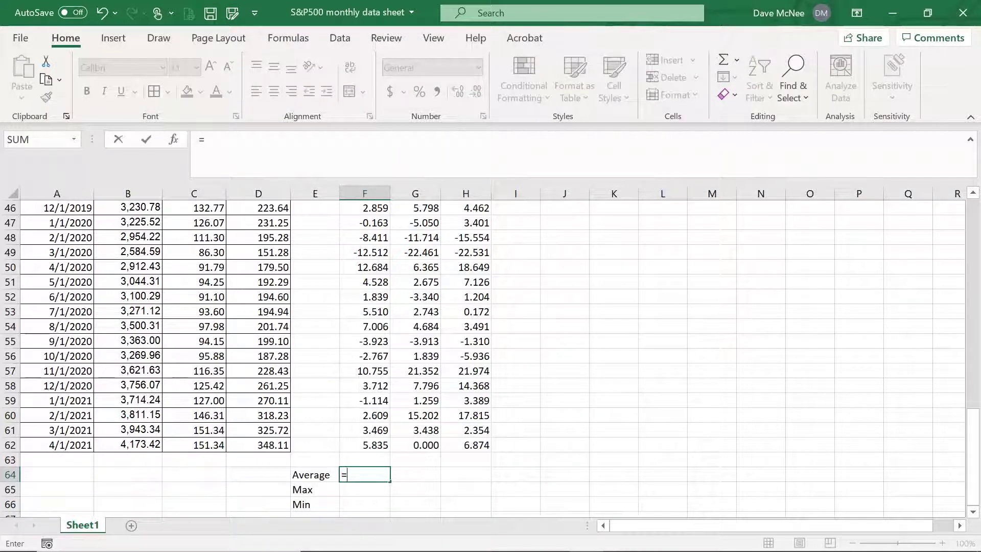
pyautogui.write('average')
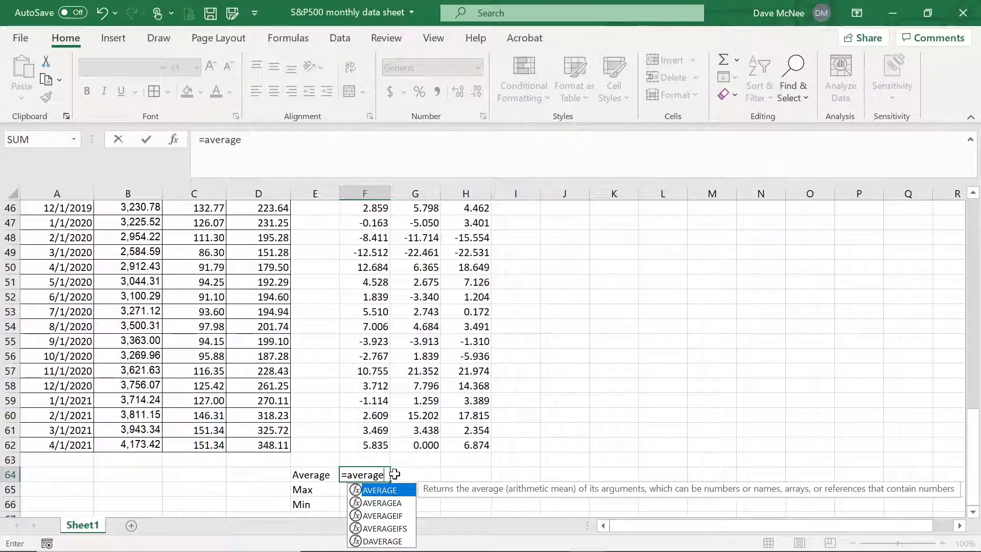
pyautogui.write('(')
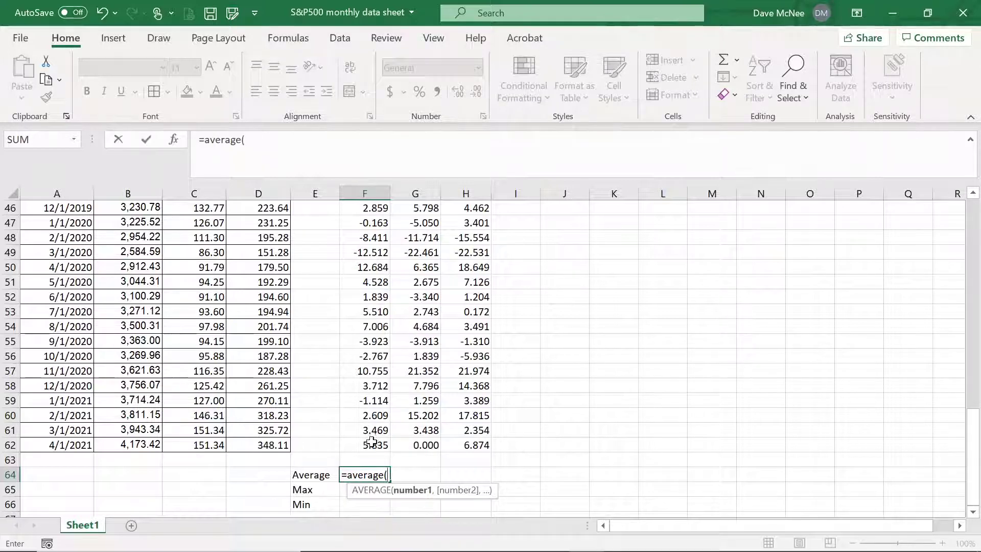
pyautogui.moveTo(373, 444); pyautogui.dragTo(346, 285)
pyautogui.press('Return')
pyautogui.scroll(-2, 348, 291)
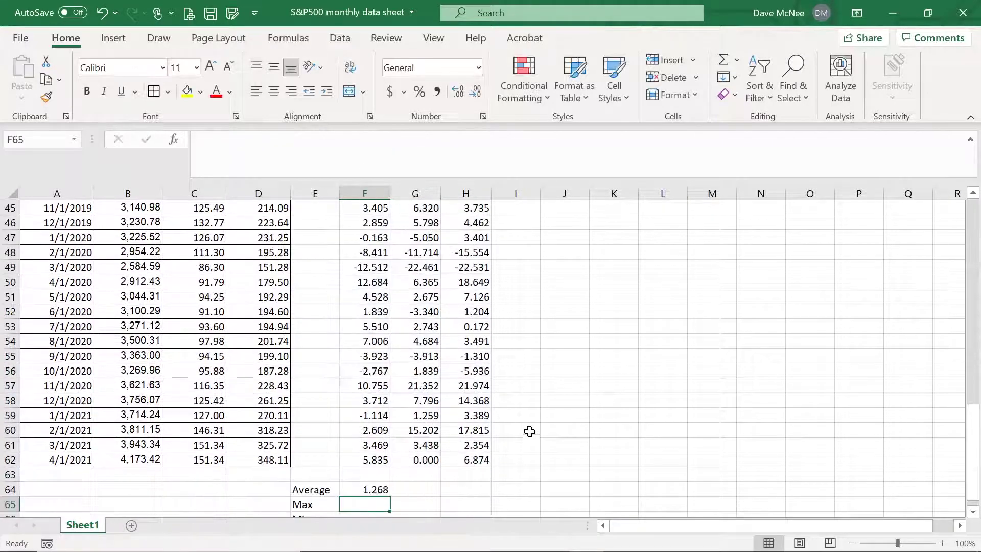
pyautogui.click(361, 415)
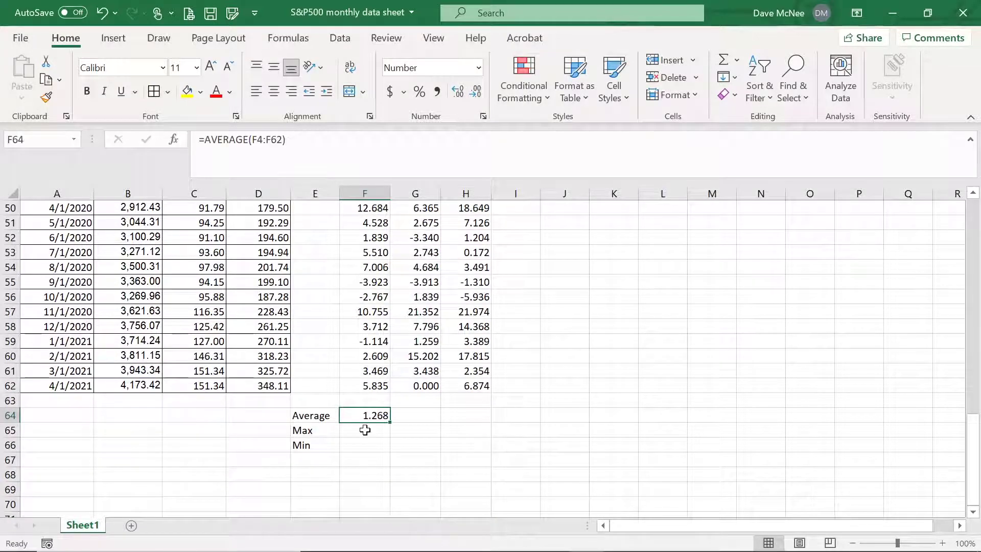
# - Calculate the maximum S&P 500 monthly return over F4:F62 in cell F65 with the MAX function
pyautogui.click(364, 429)
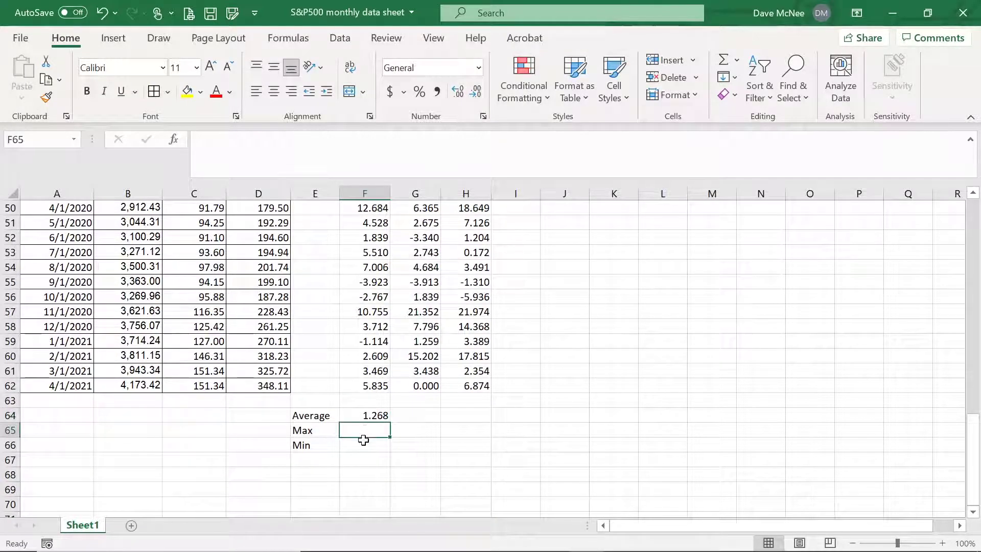
pyautogui.write('=max')
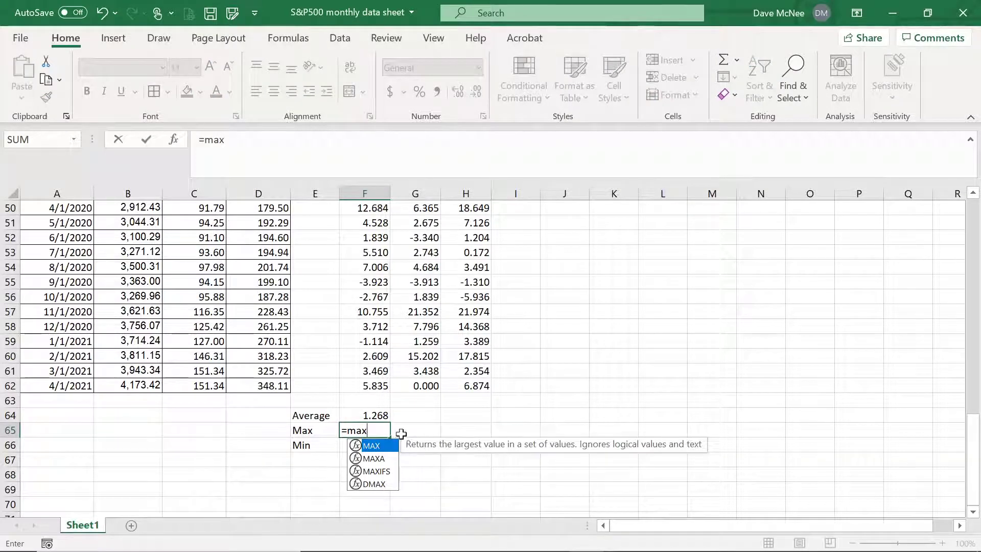
pyautogui.write('(')
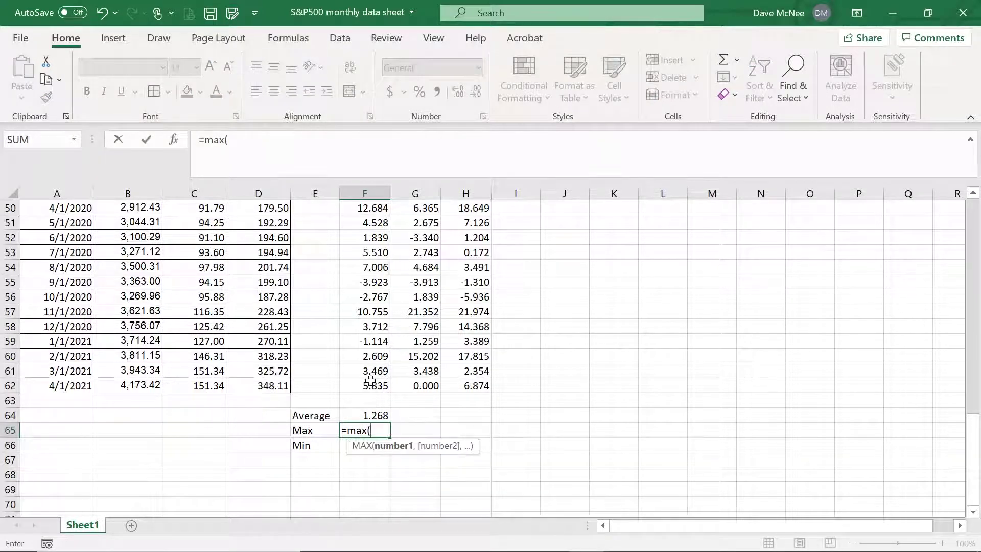
pyautogui.moveTo(368, 388); pyautogui.dragTo(352, 293)
pyautogui.press('Return')
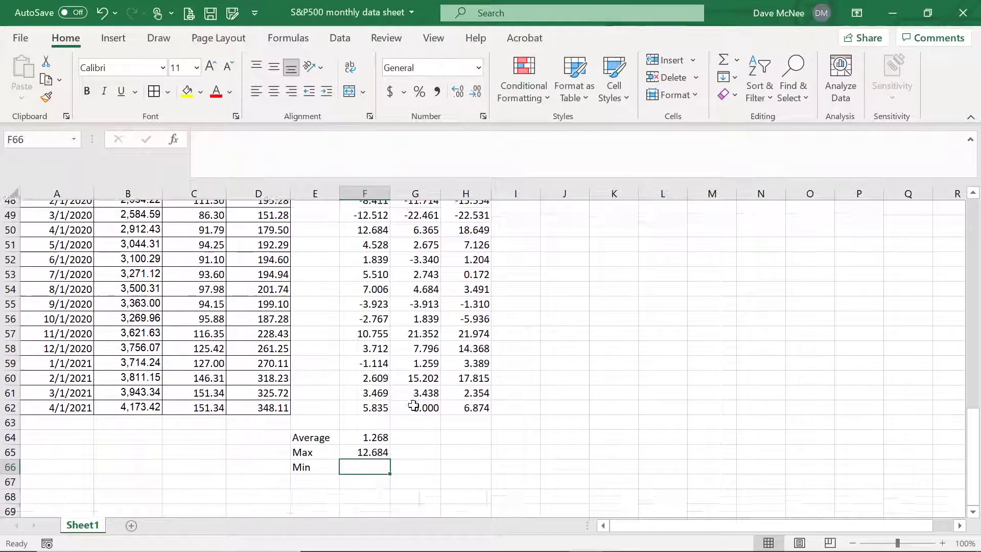
# - Calculate the minimum S&P 500 monthly return over F4:F62 in cell F66 with the MIN function
pyautogui.write('=min')
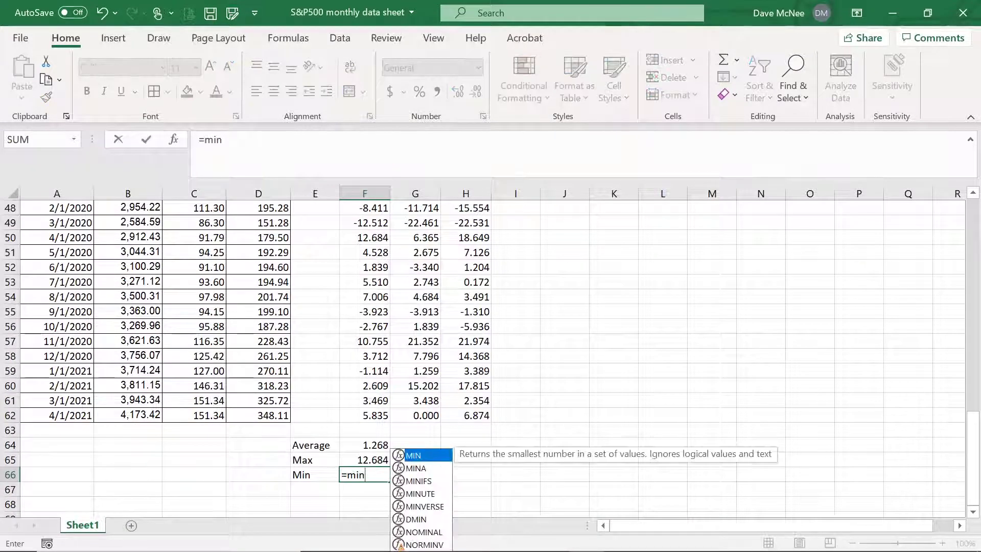
pyautogui.write('(')
pyautogui.moveTo(380, 415); pyautogui.dragTo(349, 228)
pyautogui.press('Return')
pyautogui.scroll(-1, 442, 371)
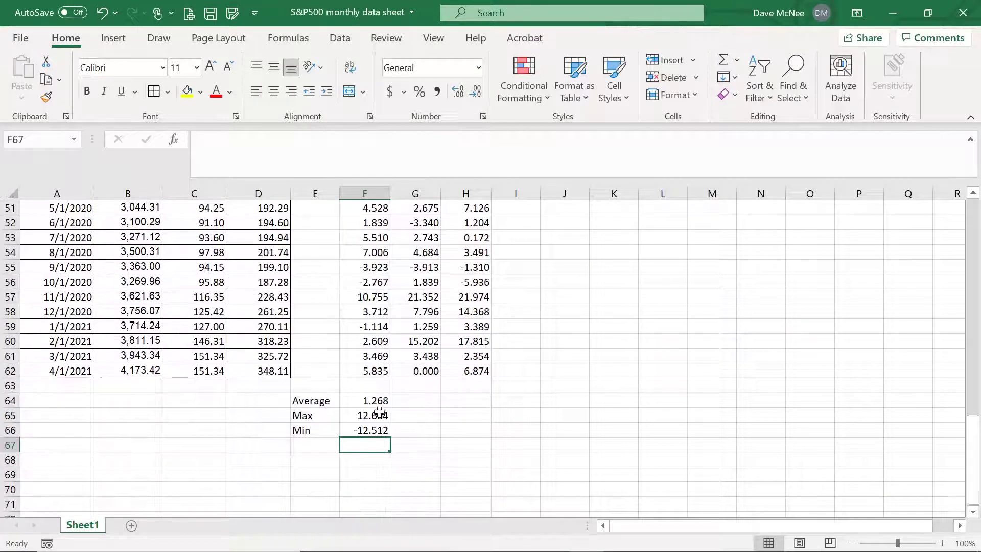
# - Fill the three statistics formulas in F64:F66 across to columns G and H and check the copied average formulas
pyautogui.moveTo(378, 400); pyautogui.dragTo(473, 433)
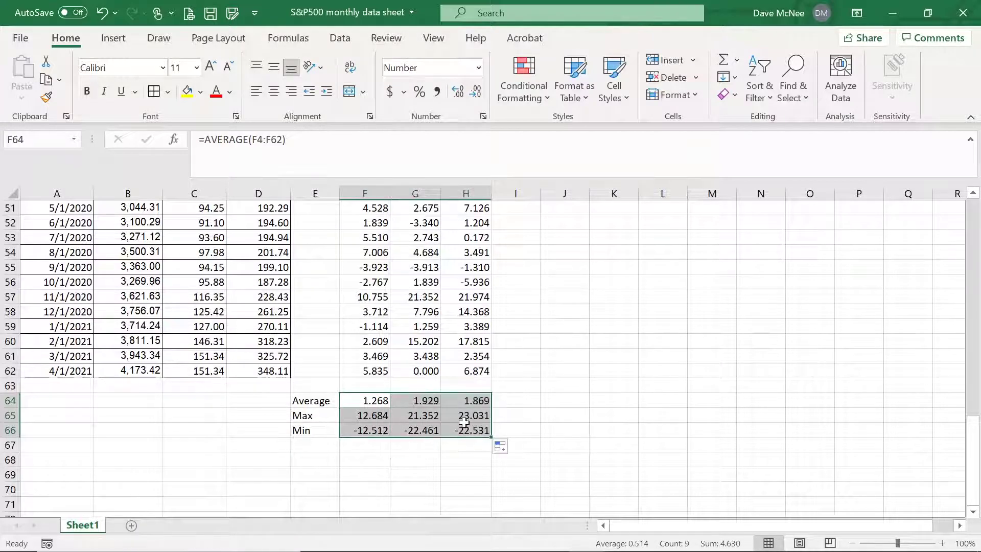
pyautogui.click(427, 400)
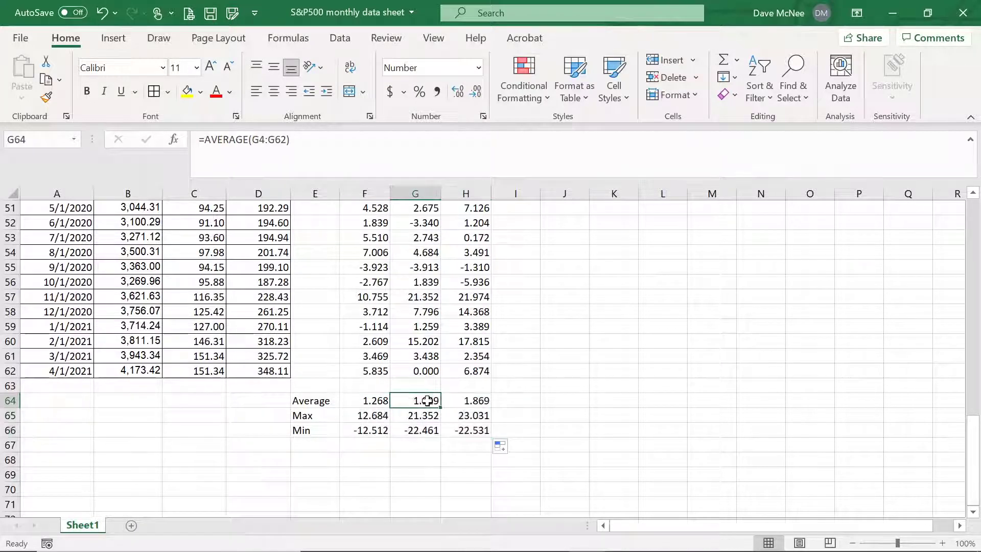
pyautogui.click(470, 401)
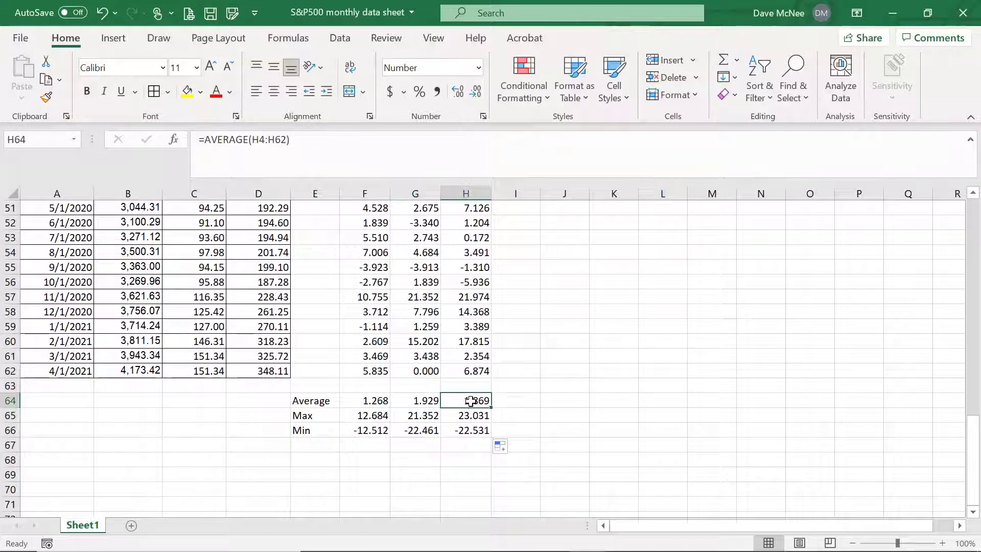
pyautogui.click(408, 473)
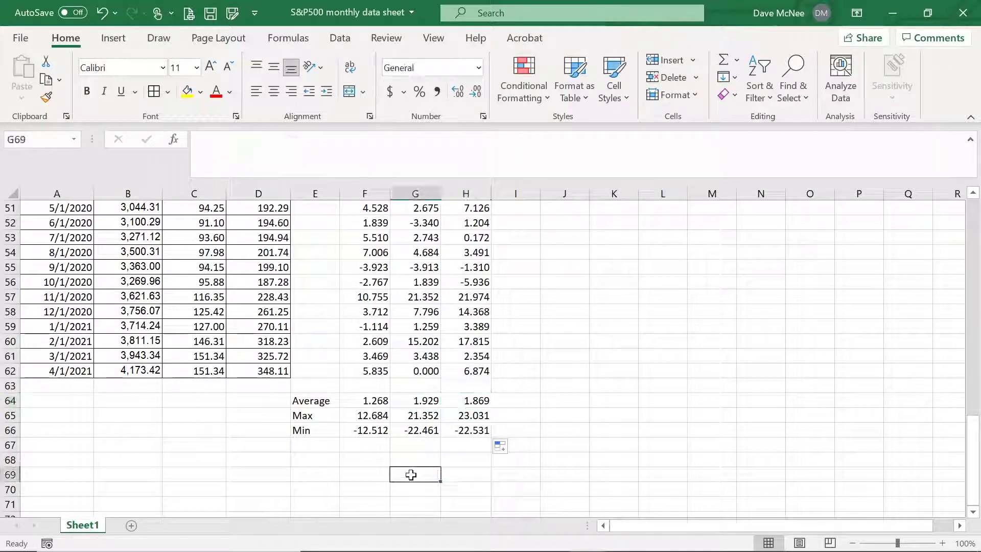
# - Make the Average, Max and Min labels in E64:E66 bold
pyautogui.click(307, 400)
pyautogui.click(303, 430)
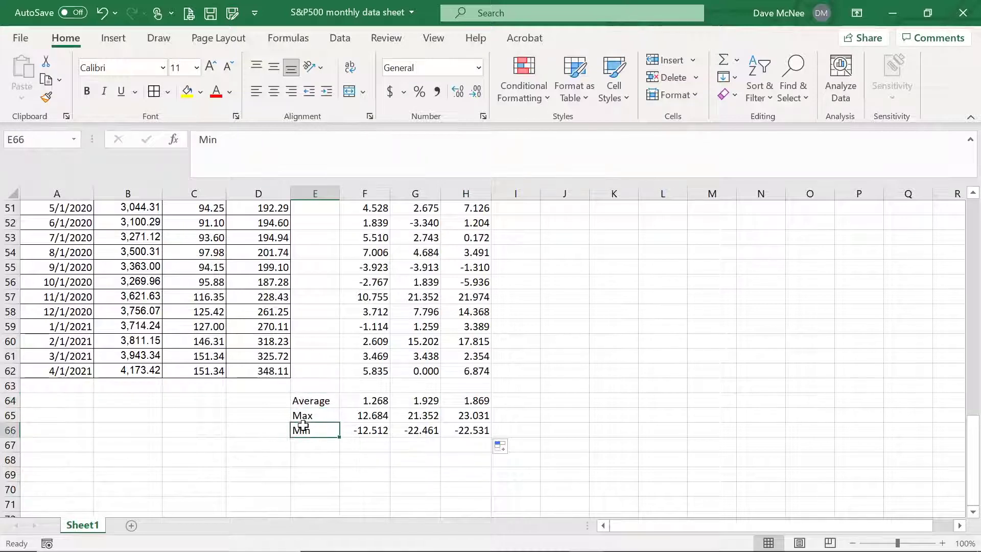
pyautogui.click(321, 404)
pyautogui.moveTo(322, 404); pyautogui.dragTo(317, 432)
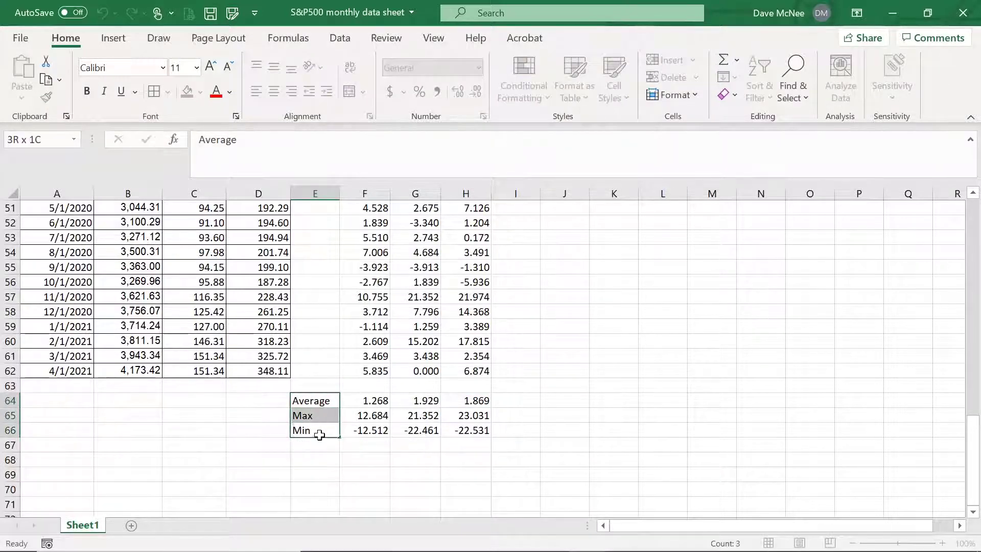
pyautogui.click(86, 91)
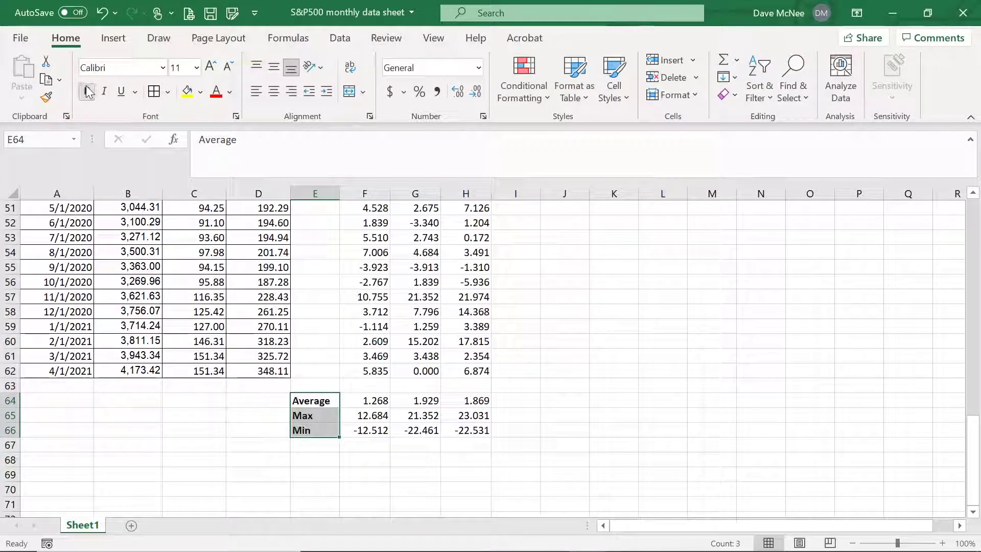
pyautogui.click(619, 387)
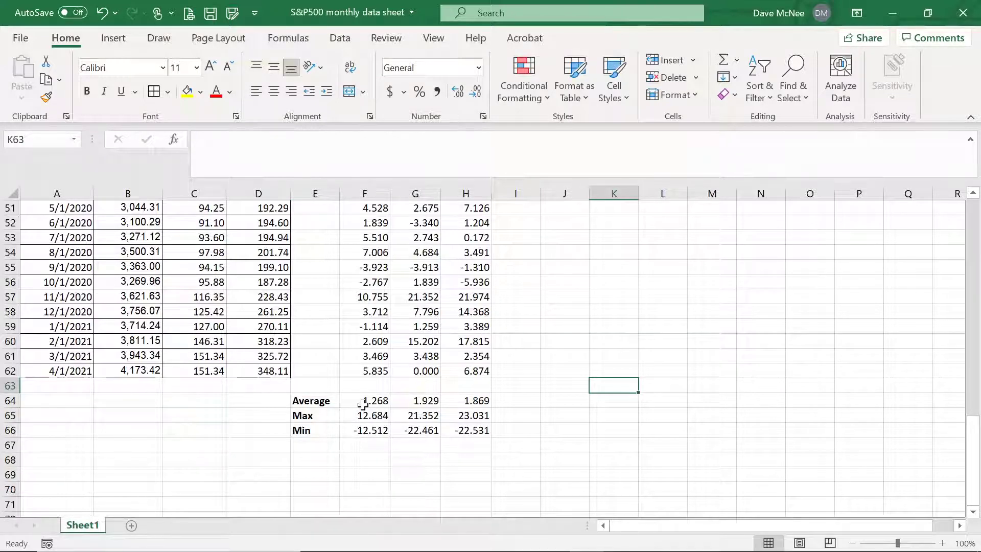
# - Compare the average and maximum returns of the index and both stocks in rows 64 and 65
pyautogui.click(417, 401)
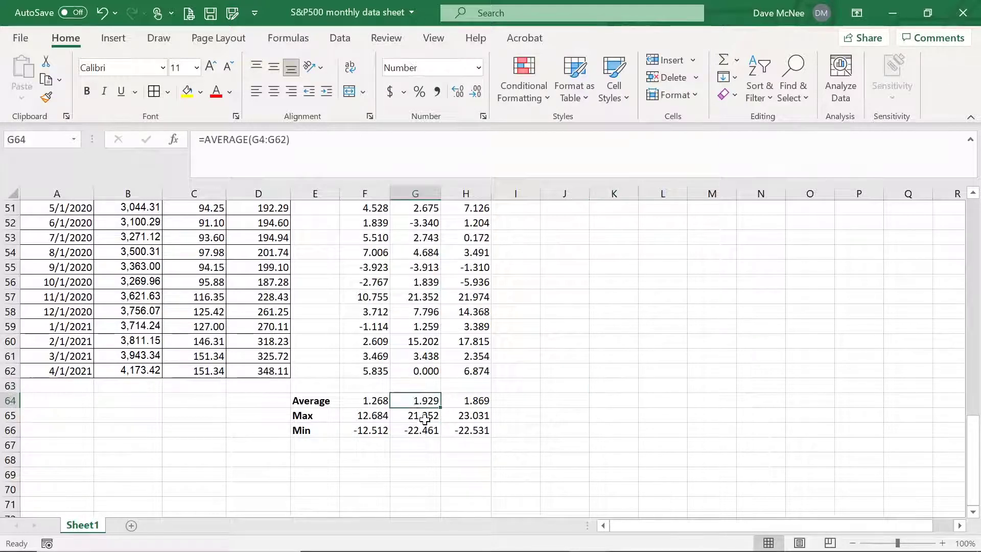
pyautogui.click(462, 412)
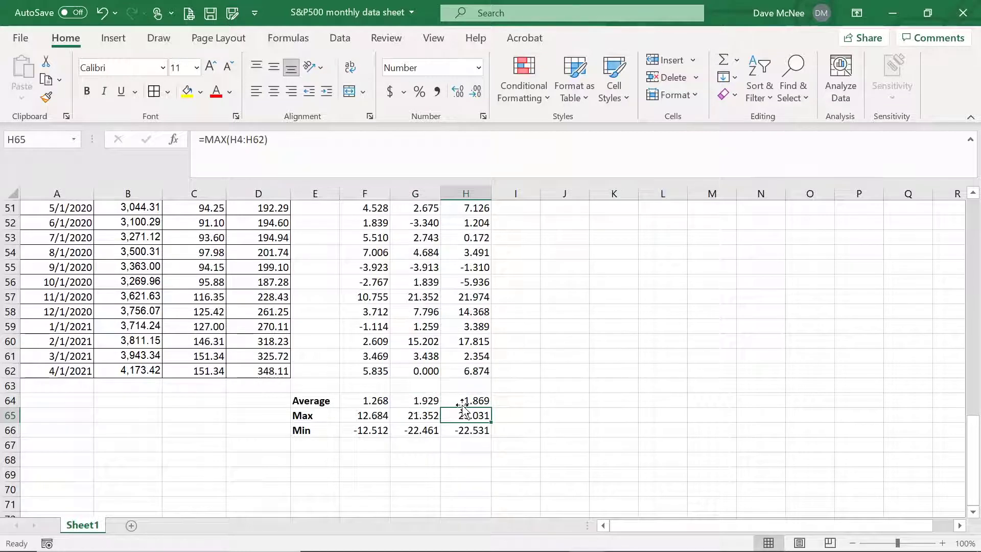
pyautogui.click(468, 394)
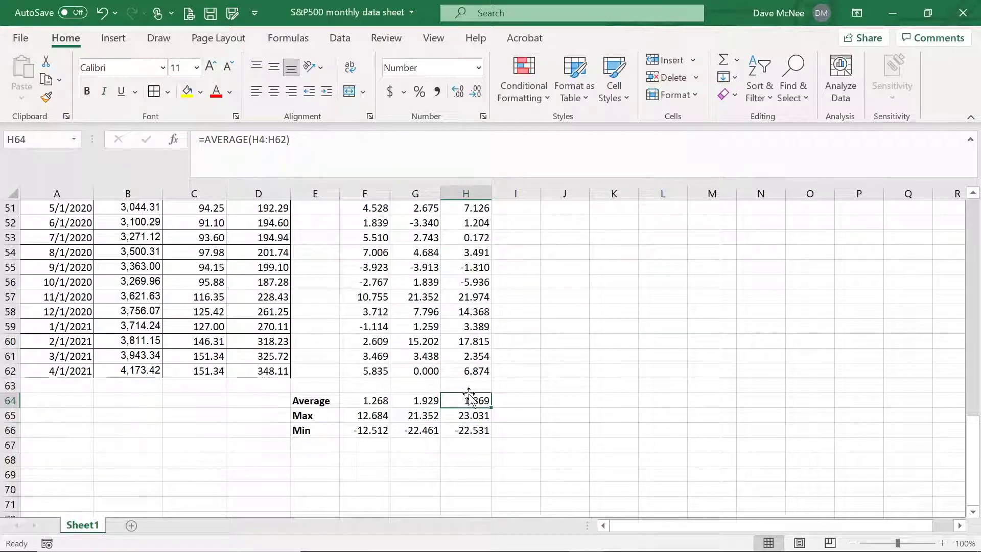
pyautogui.press('Down')
pyautogui.press('Left')
pyautogui.press('Left')
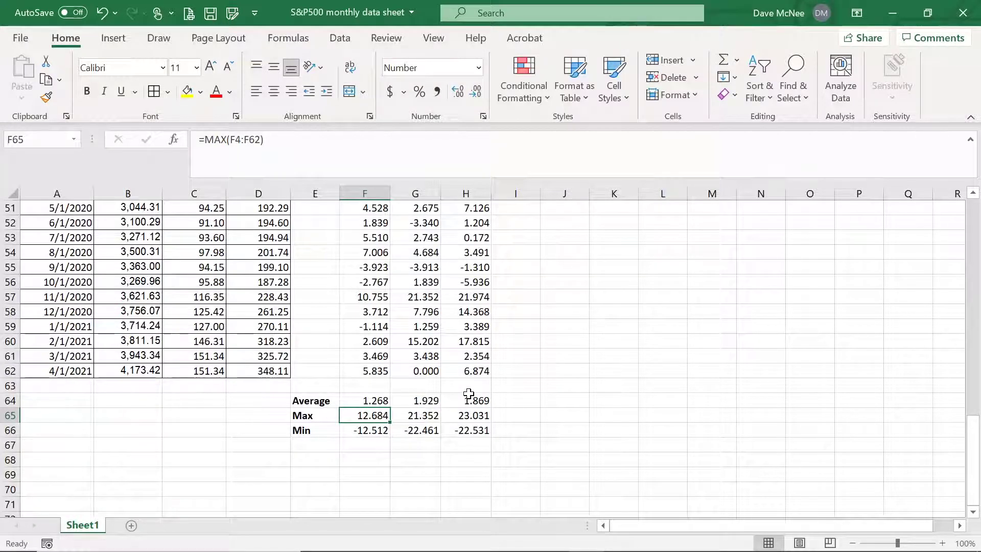
pyautogui.press('Up')
pyautogui.press('Right')
pyautogui.press('Right')
pyautogui.press('Down')
pyautogui.press('Left')
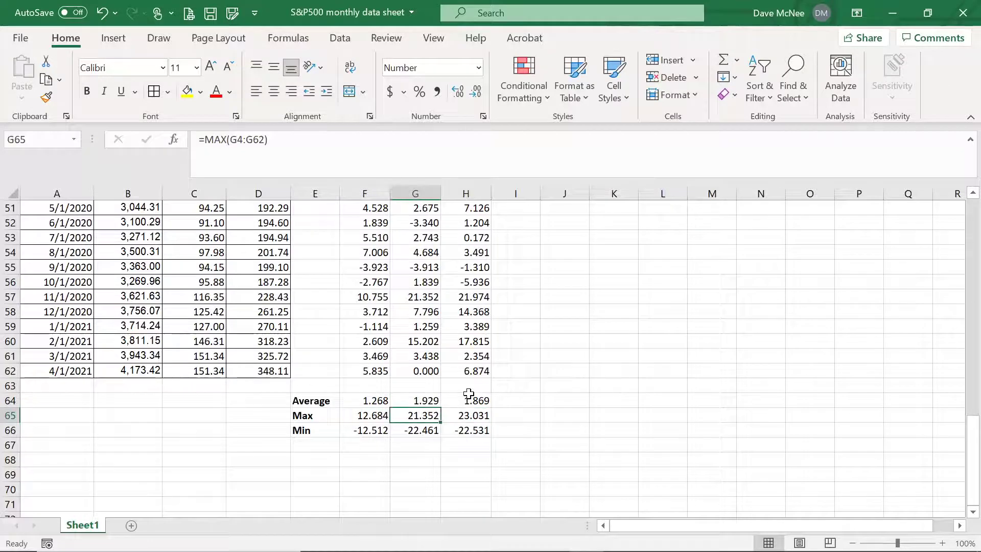
pyautogui.press('Left')
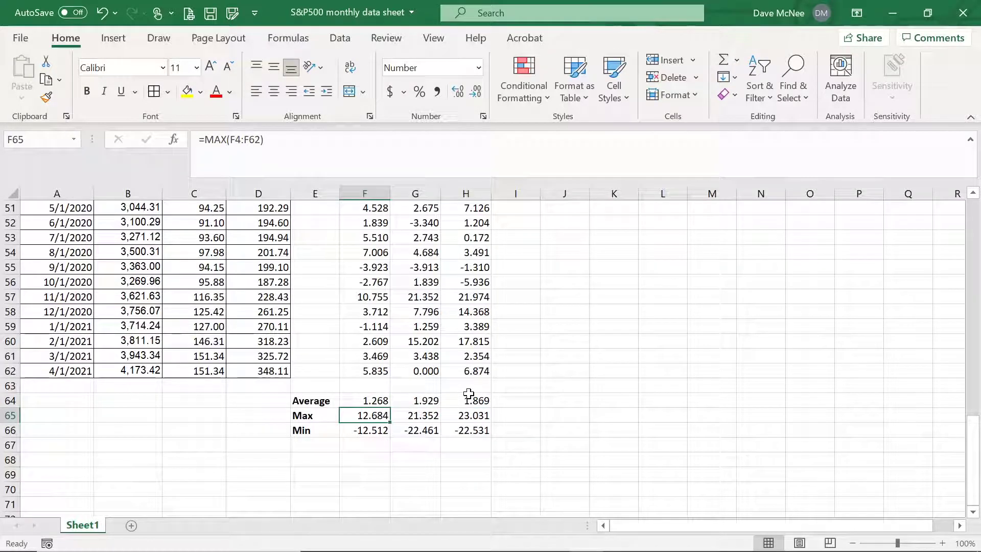
pyautogui.press('Right')
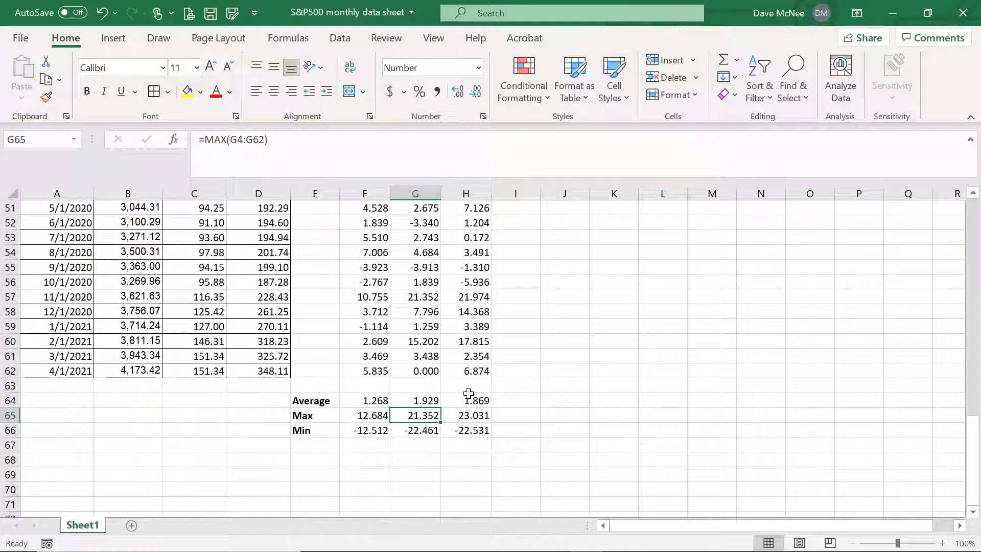
pyautogui.press('Right')
# - Compare the minimum returns in row 66 and locate both stocks' matching March 2020 returns in row 49
pyautogui.press('Down')
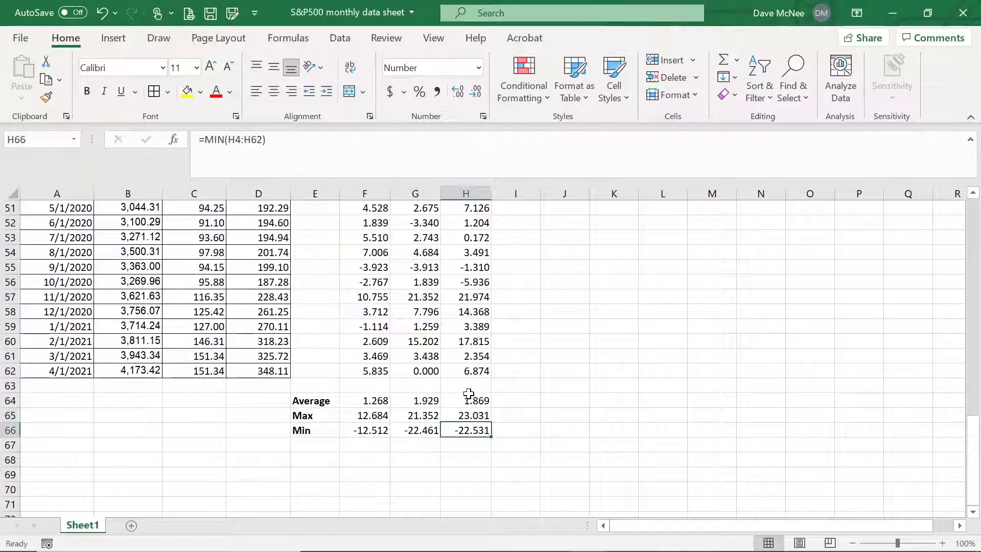
pyautogui.press('Left')
pyautogui.press('Left')
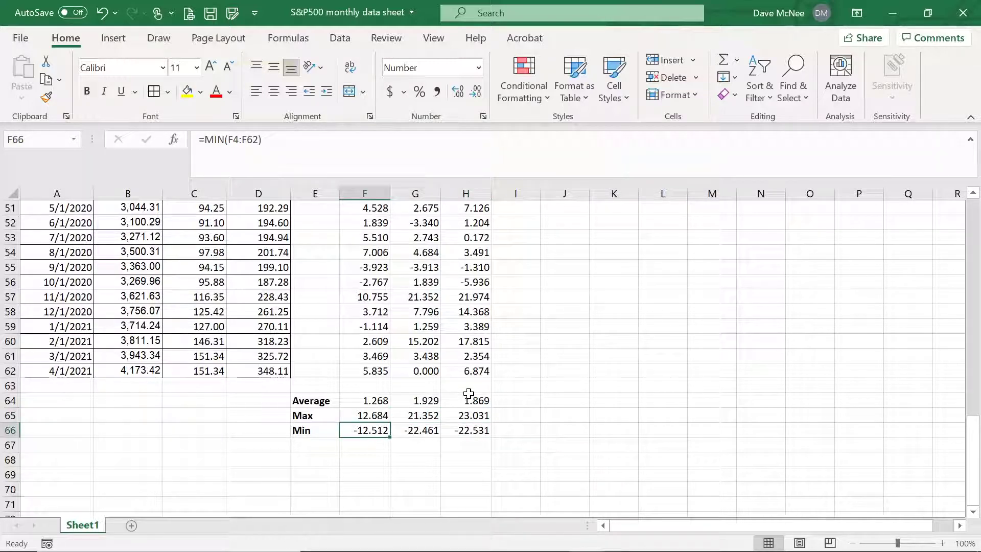
pyautogui.press('Right')
pyautogui.press('Right')
pyautogui.press('Right')
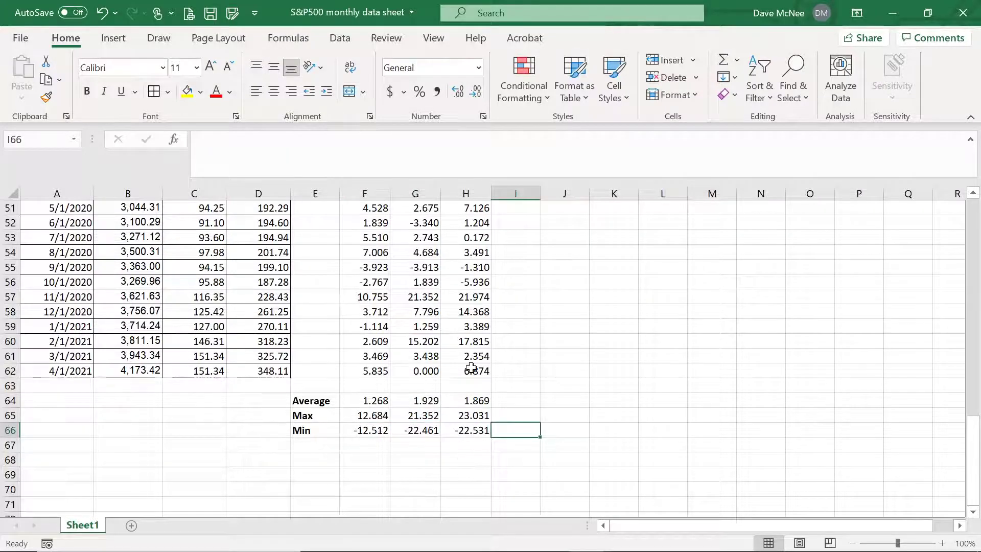
pyautogui.scroll(5, 471, 367)
pyautogui.scroll(1, 470, 367)
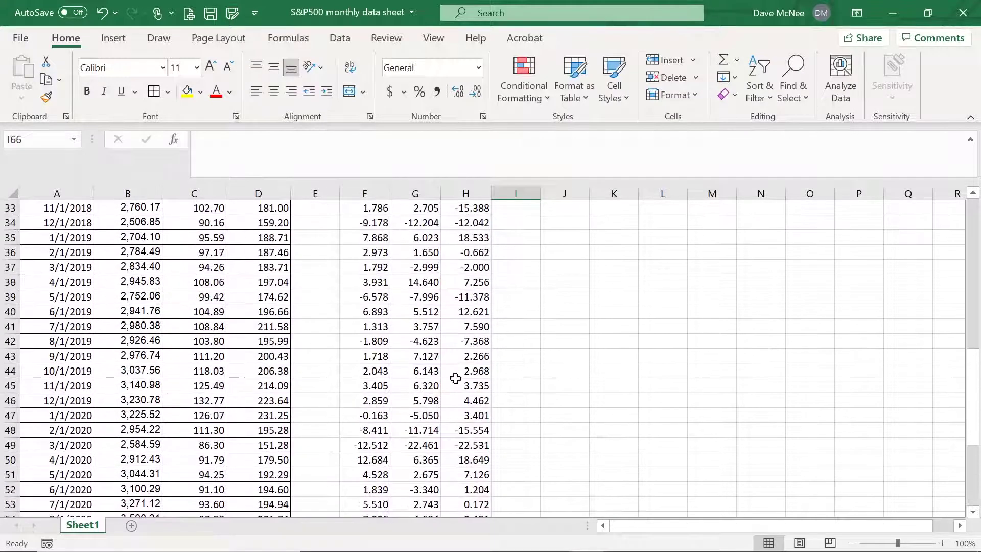
pyautogui.click(416, 445)
pyautogui.click(451, 444)
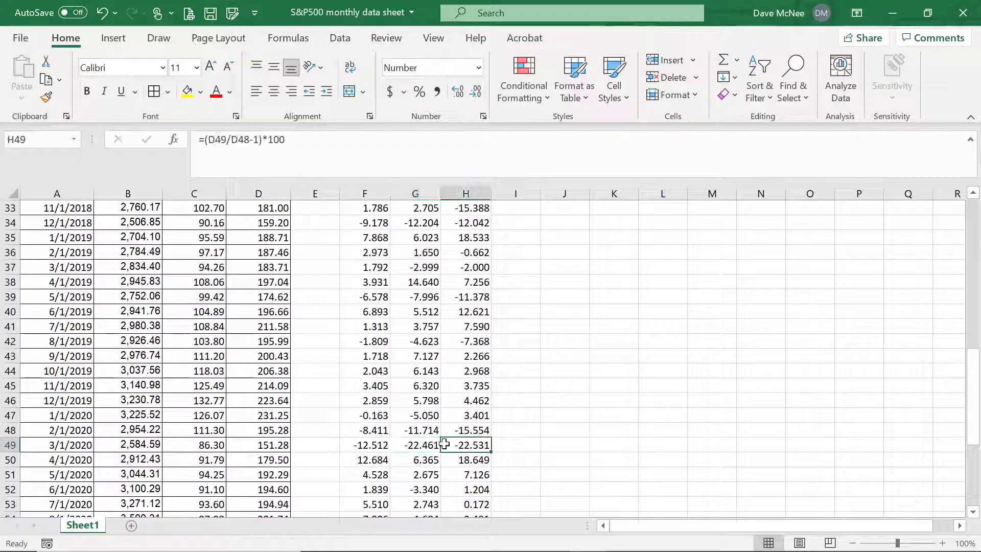
# - Compare the March 2020 returns of the S&P 500 and both stocks in row 49, checking them against the summary statistics below
pyautogui.click(380, 449)
pyautogui.click(403, 449)
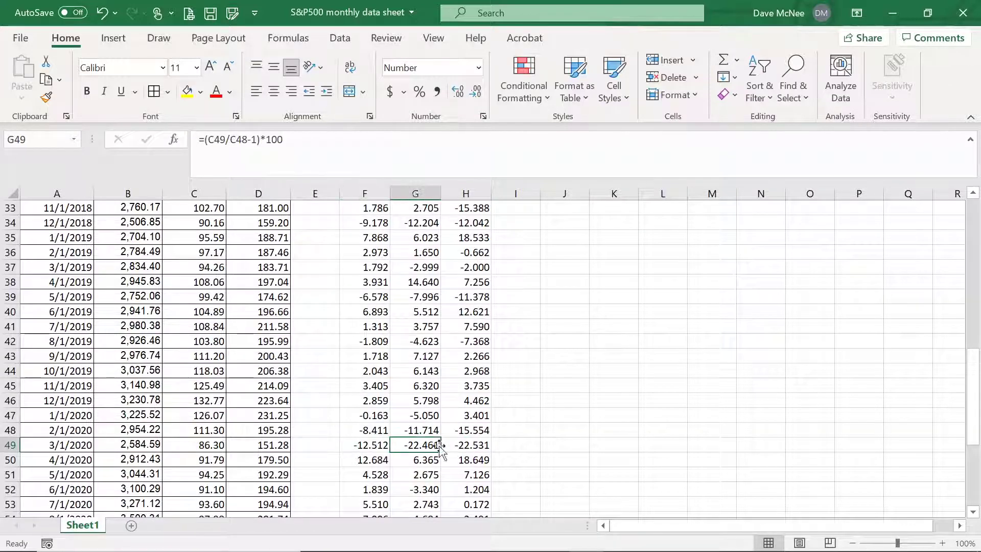
pyautogui.click(463, 443)
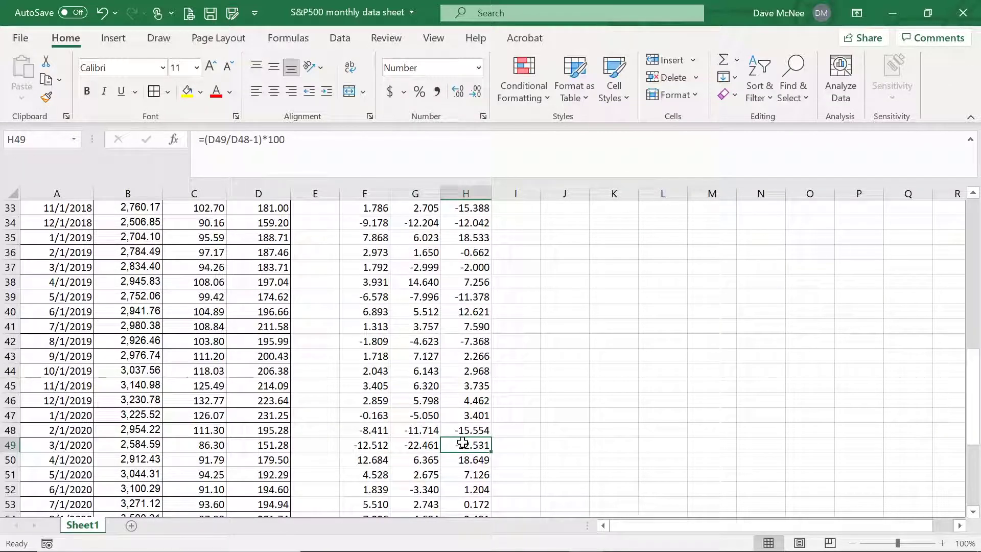
pyautogui.click(415, 440)
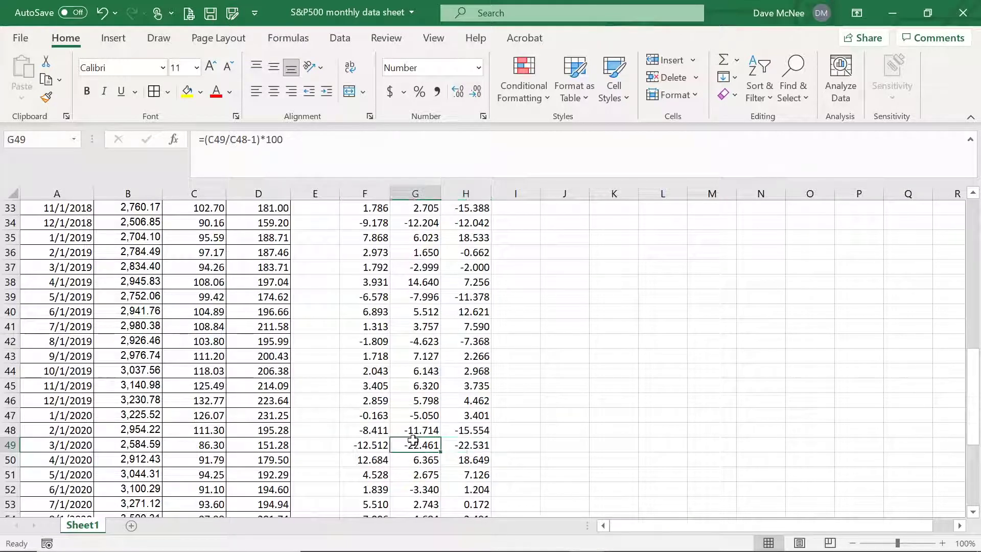
pyautogui.click(362, 444)
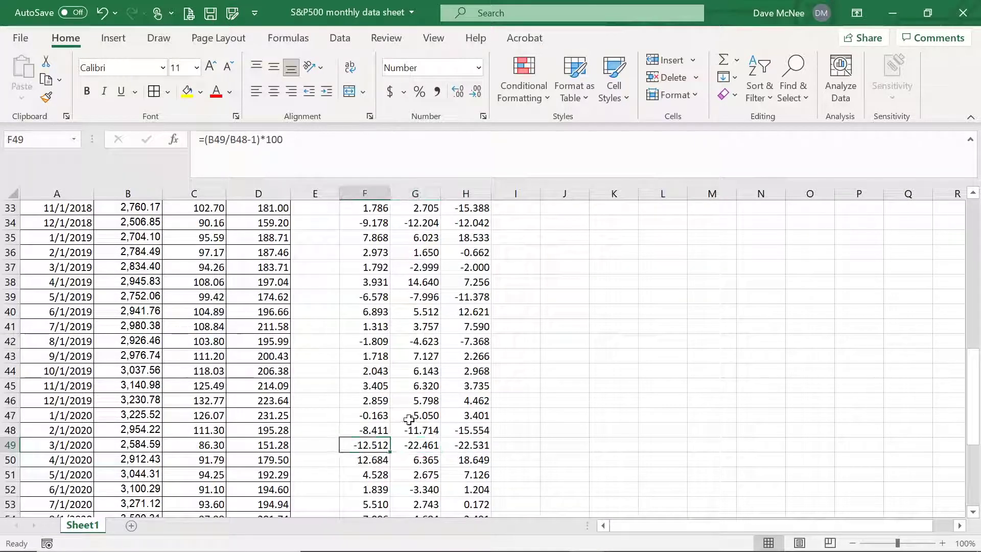
pyautogui.scroll(-3, 449, 448)
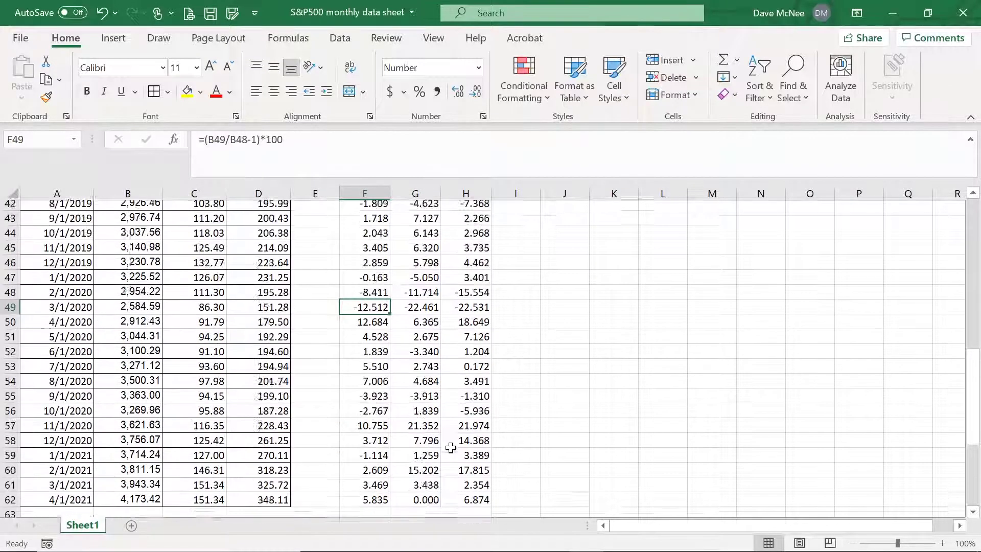
pyautogui.scroll(5, 450, 448)
pyautogui.scroll(-14, 450, 448)
pyautogui.scroll(3, 449, 448)
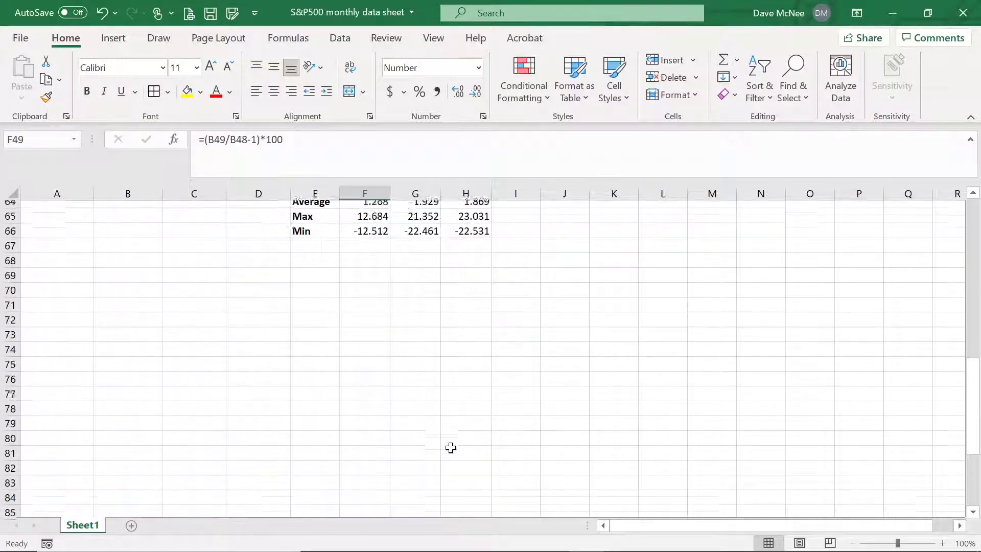
# - Switch to the CIE3M_s&p500 Unit Assignment document in Word and read step 8's instructions on the $1000 portfolios and their row 4 formulas
pyautogui.moveTo(479, 544)
pyautogui.moveTo(511, 537)
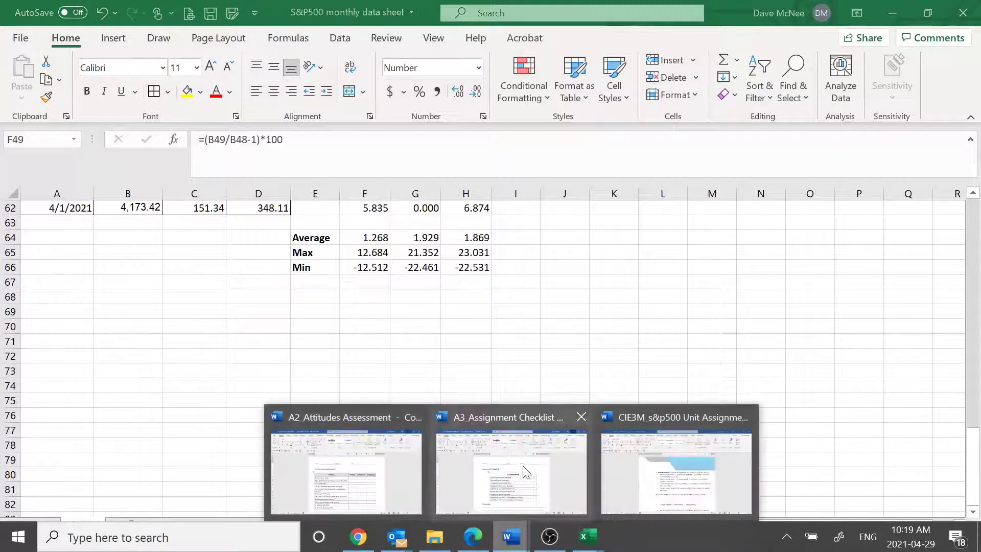
pyautogui.click(625, 461)
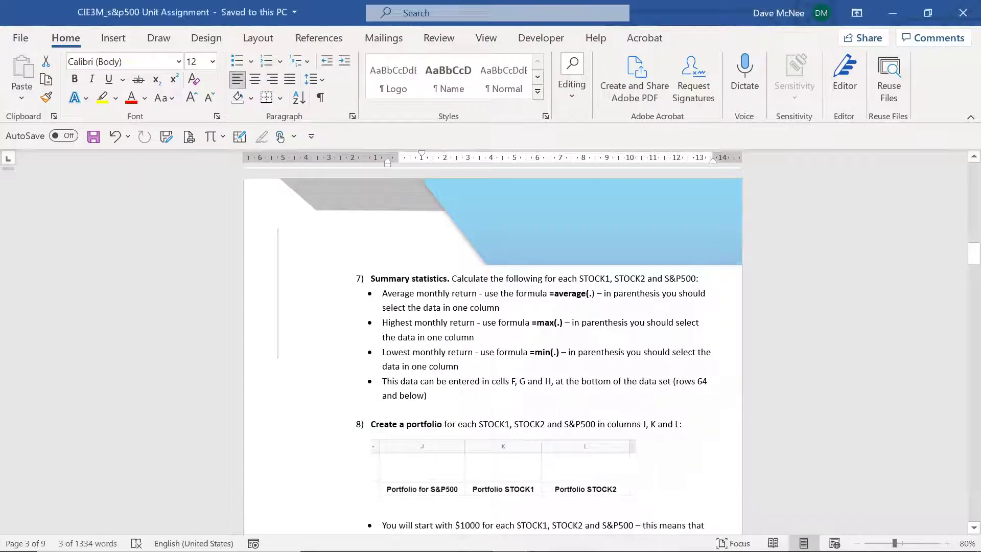
pyautogui.scroll(-3, 522, 478)
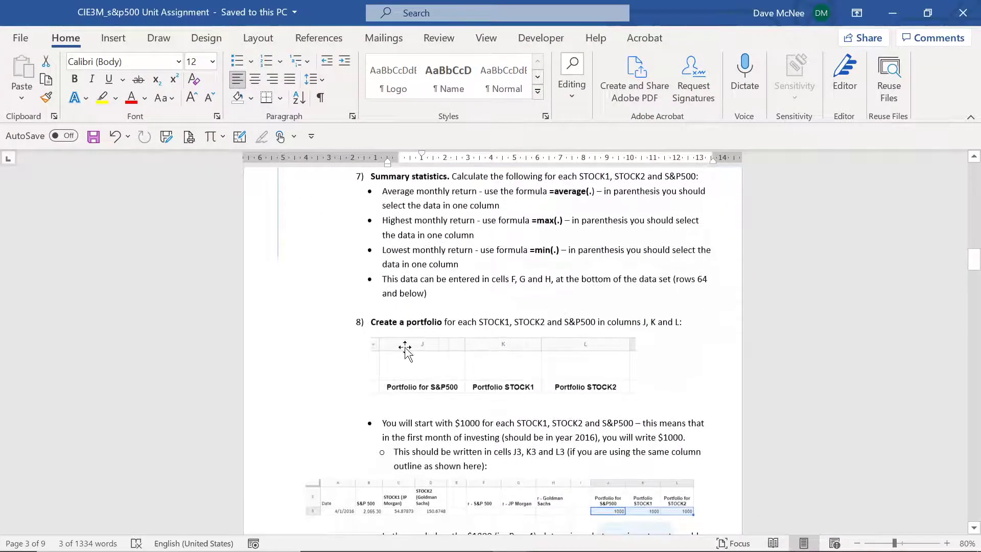
pyautogui.scroll(-2, 446, 372)
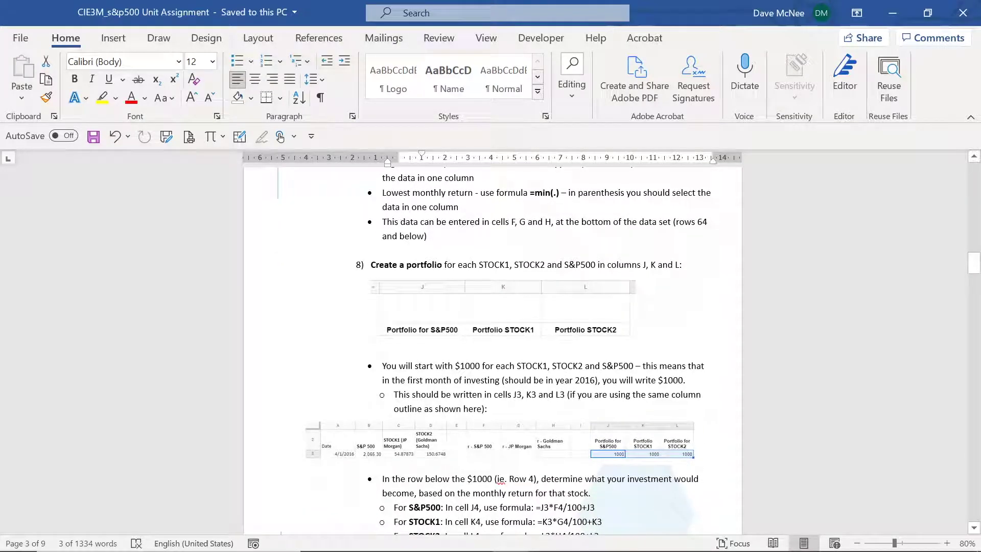
pyautogui.moveTo(455, 366); pyautogui.dragTo(486, 371)
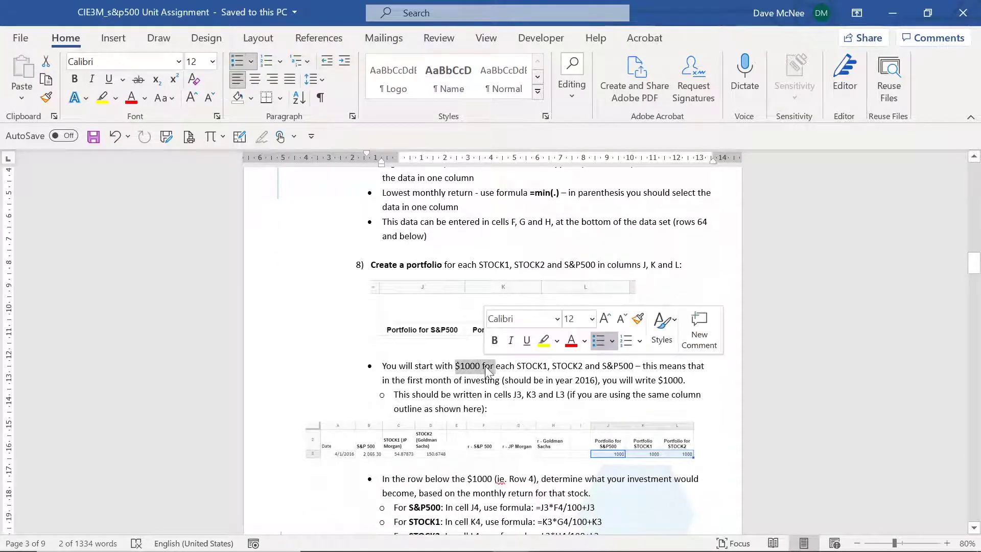
pyautogui.scroll(-3, 486, 372)
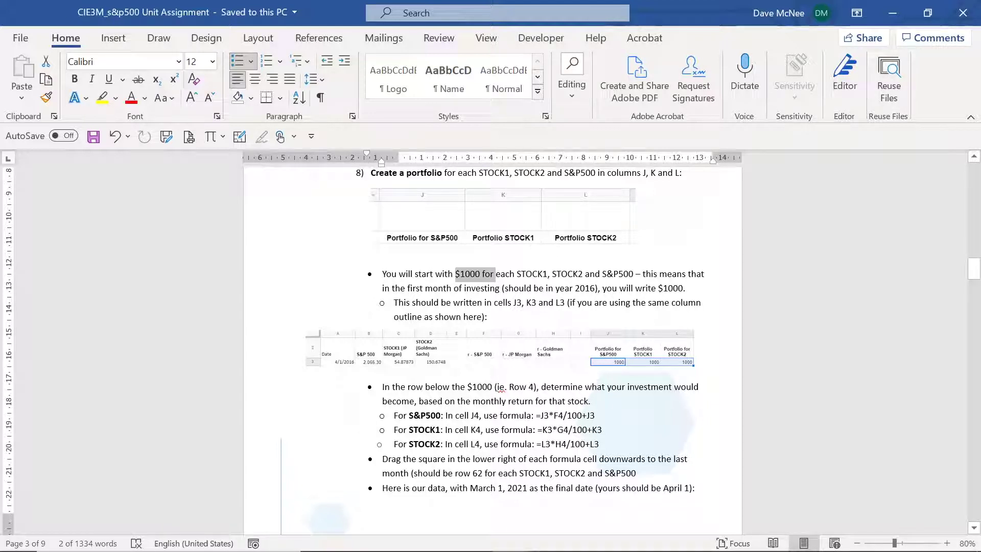
pyautogui.doubleClick(545, 416)
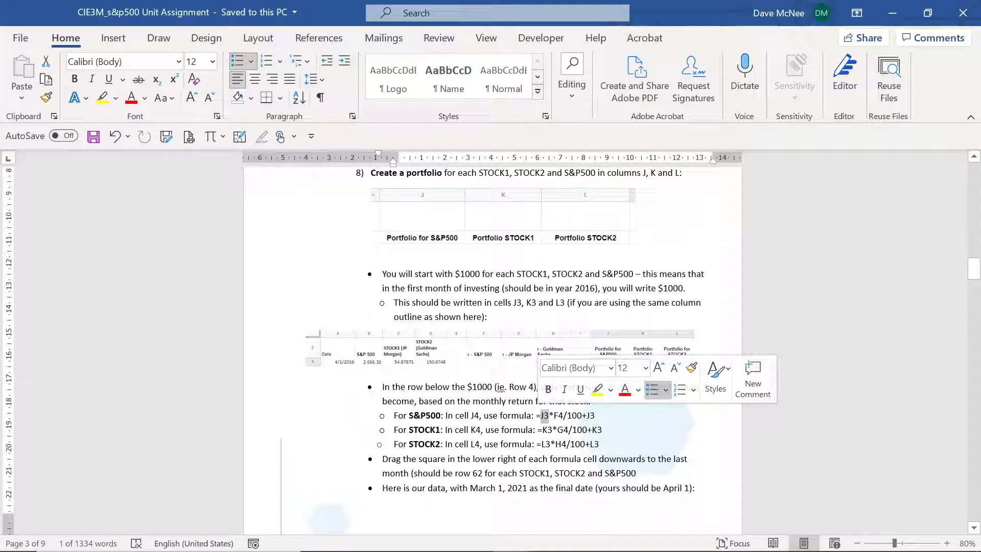
pyautogui.doubleClick(558, 416)
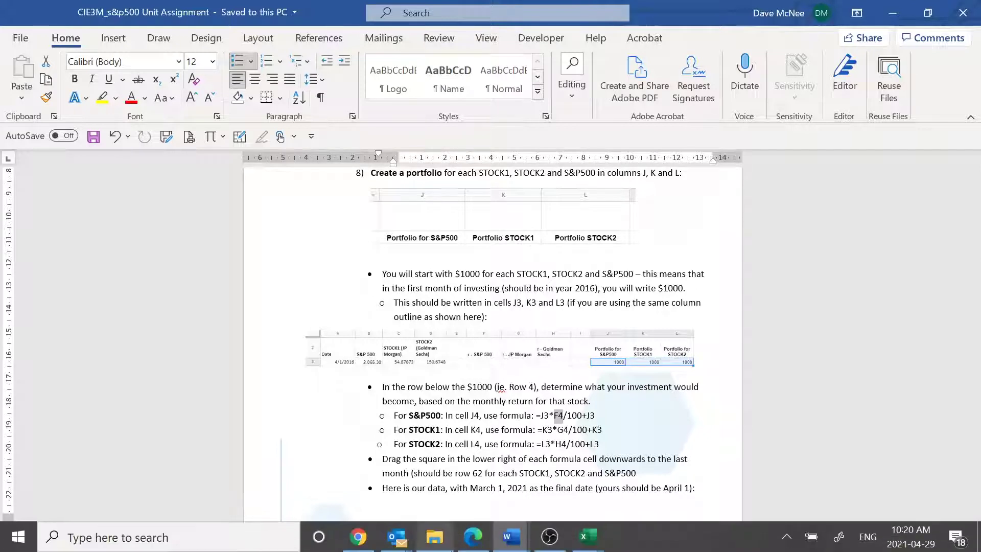
pyautogui.moveTo(434, 536)
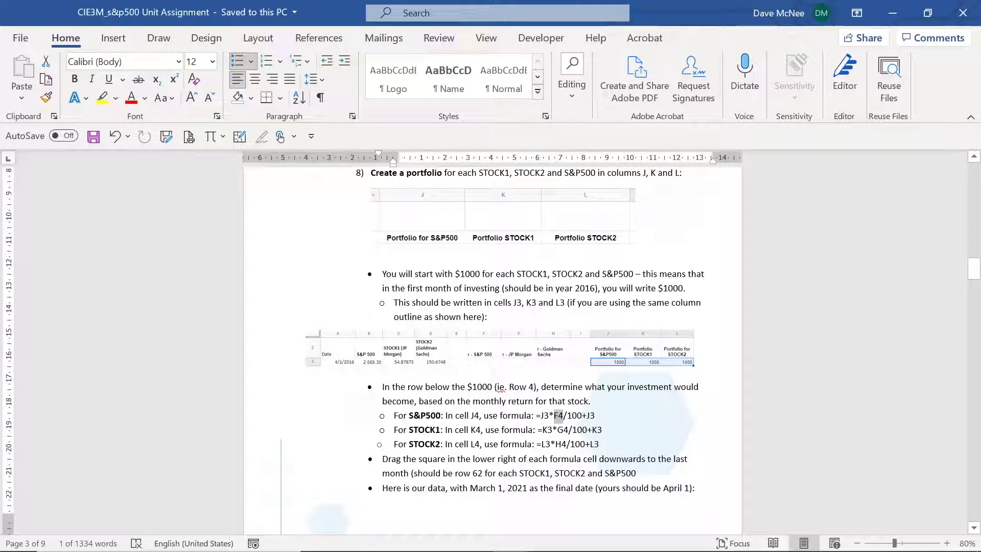
pyautogui.click(567, 415)
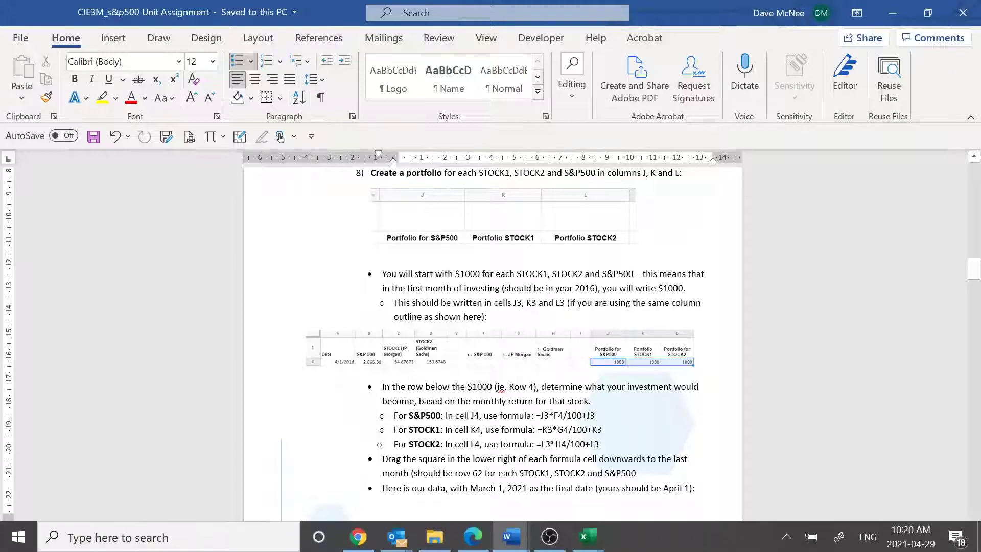
# - Switch to the S&P500 monthly data sheet in Excel and enter the headings S&P500, STOCK1 and STOCK2 in J2:L2
pyautogui.moveTo(587, 537)
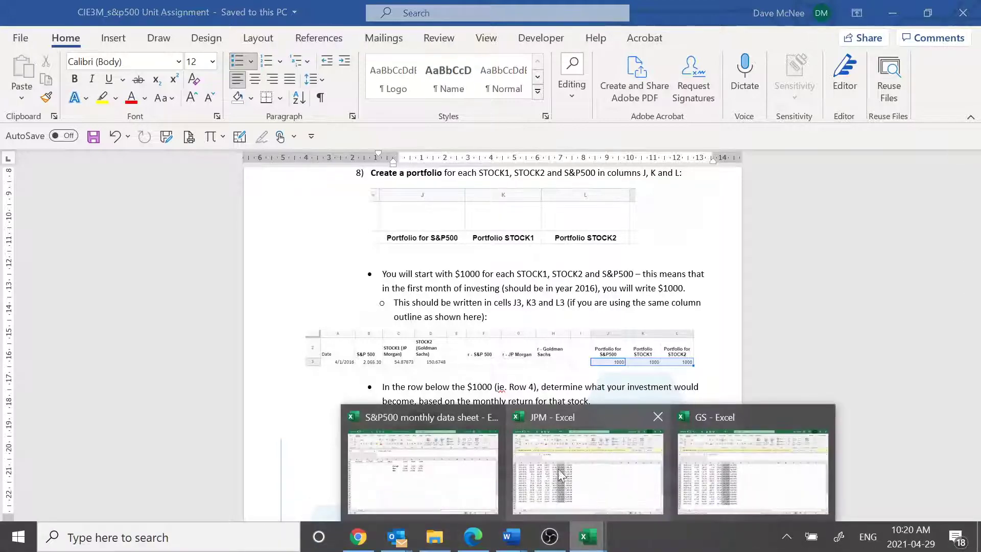
pyautogui.click(481, 476)
pyautogui.scroll(20, 392, 256)
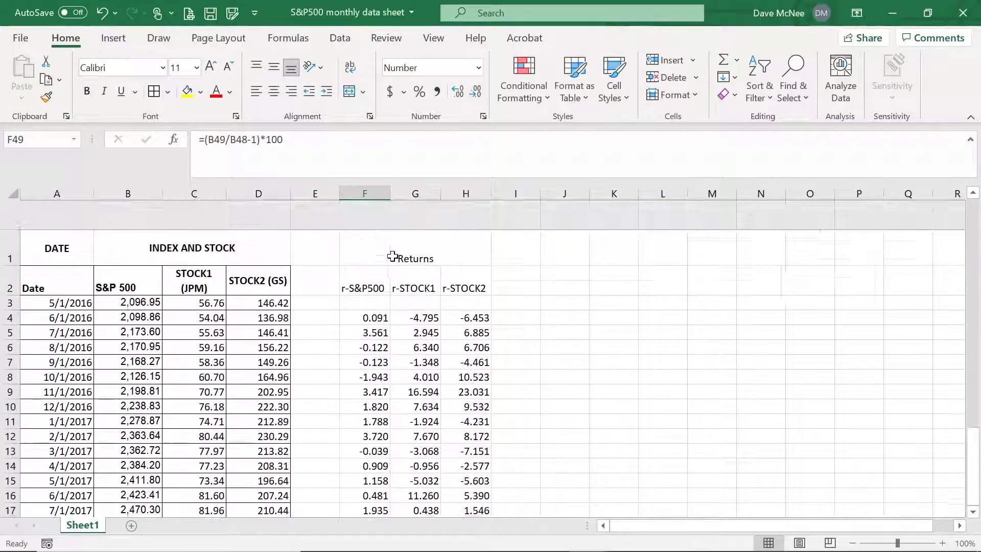
pyautogui.click(556, 252)
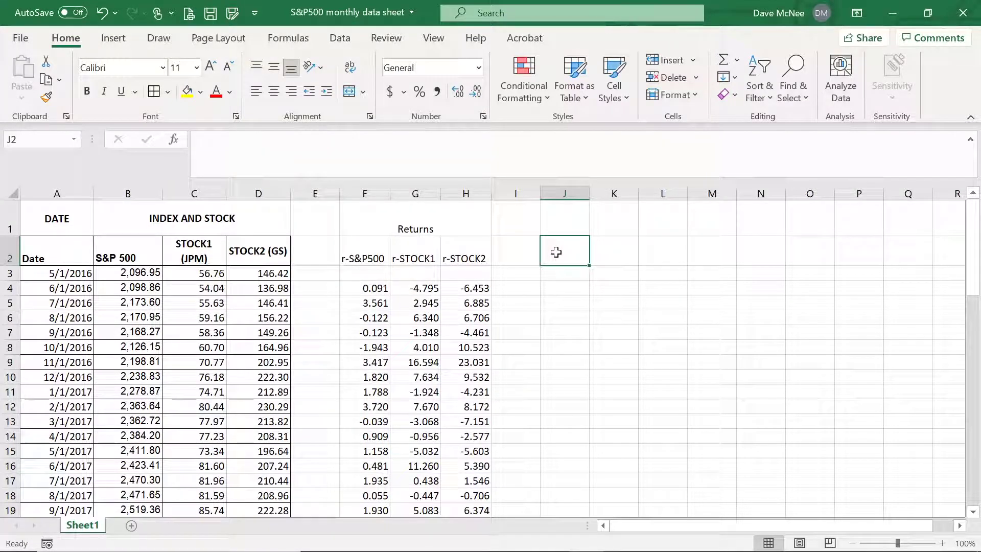
pyautogui.write('S&P500')
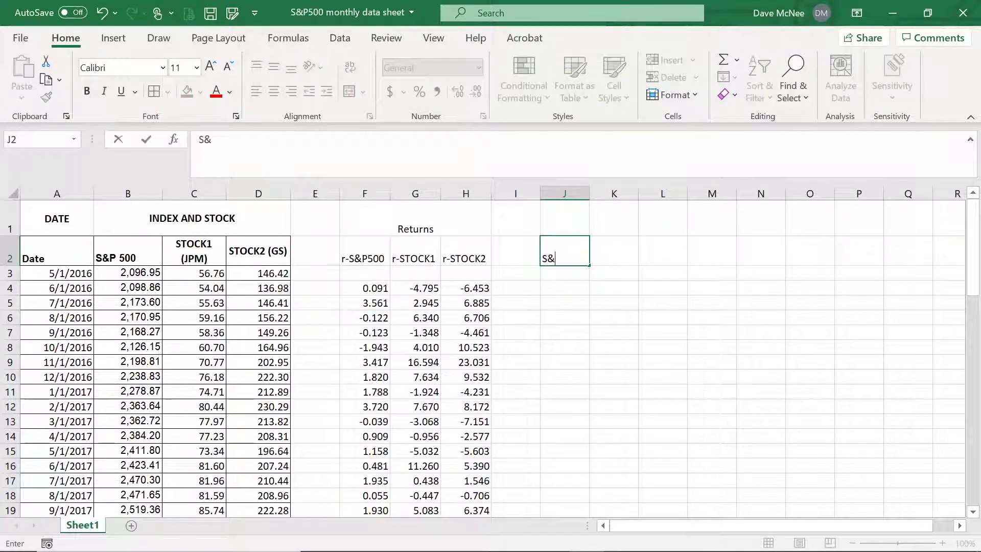
pyautogui.press('Tab')
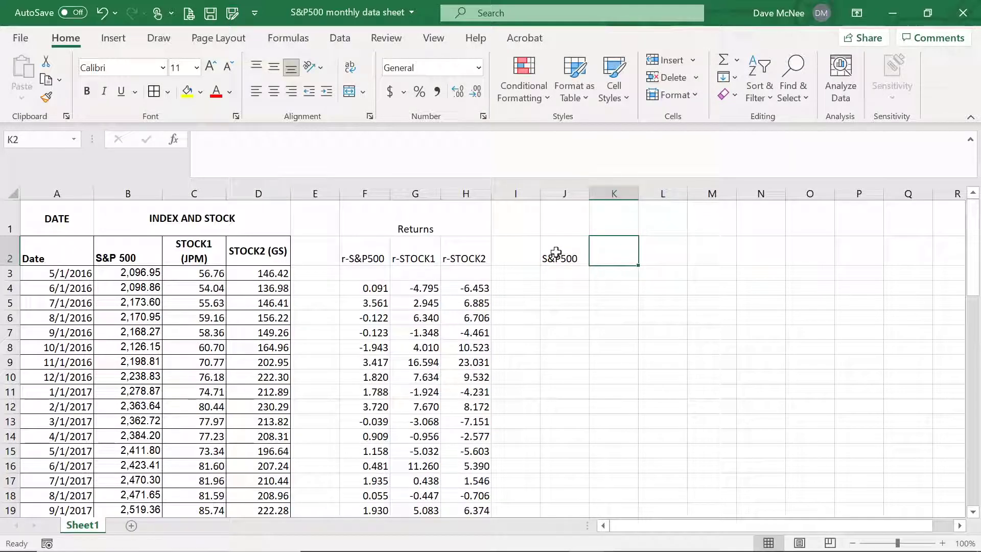
pyautogui.write('STOCK1')
pyautogui.press('Tab')
pyautogui.write('STOCK2')
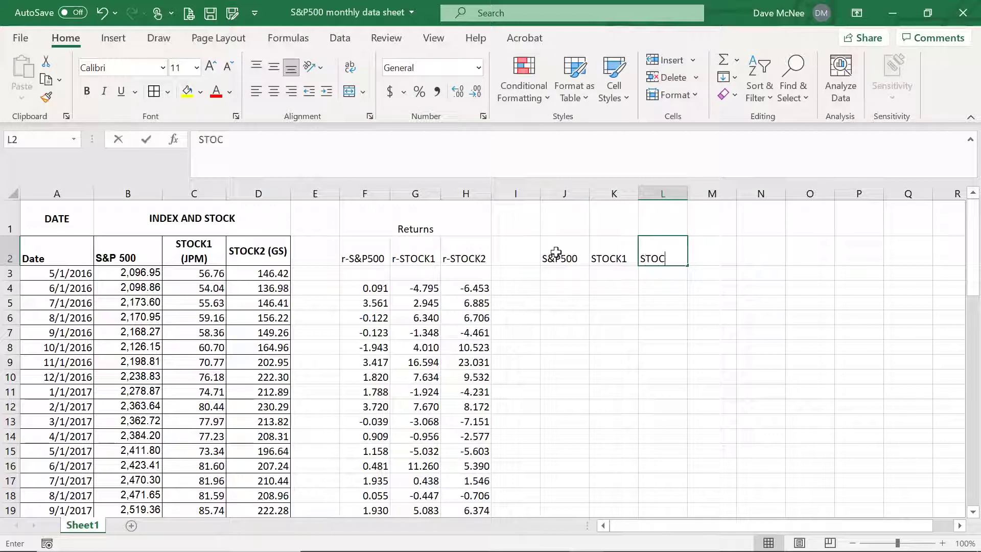
# - Merge and center cells J1:L1 above the new headings and enter the title PORTFOLIO
pyautogui.click(566, 233)
pyautogui.moveTo(566, 233); pyautogui.dragTo(646, 225)
pyautogui.click(350, 92)
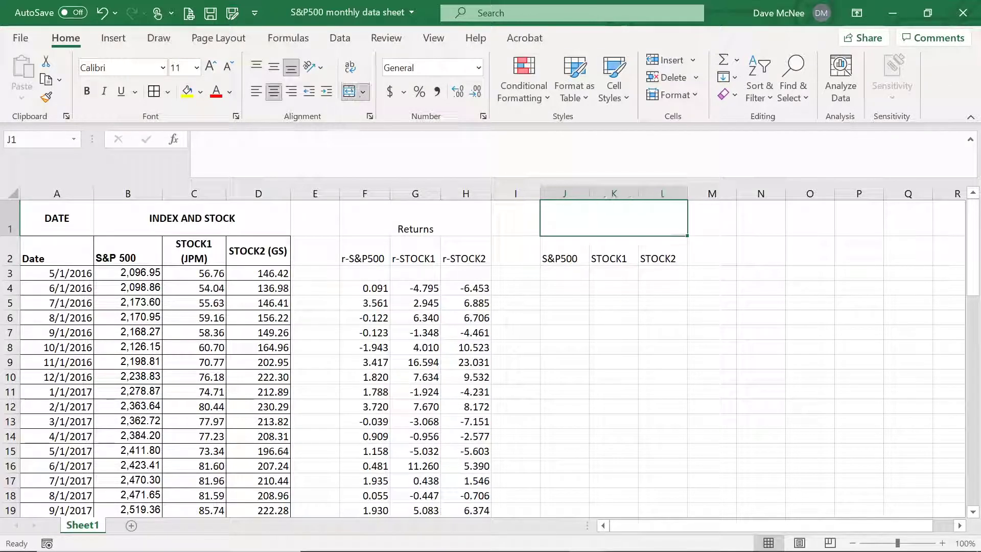
pyautogui.write('PORTFOLIO')
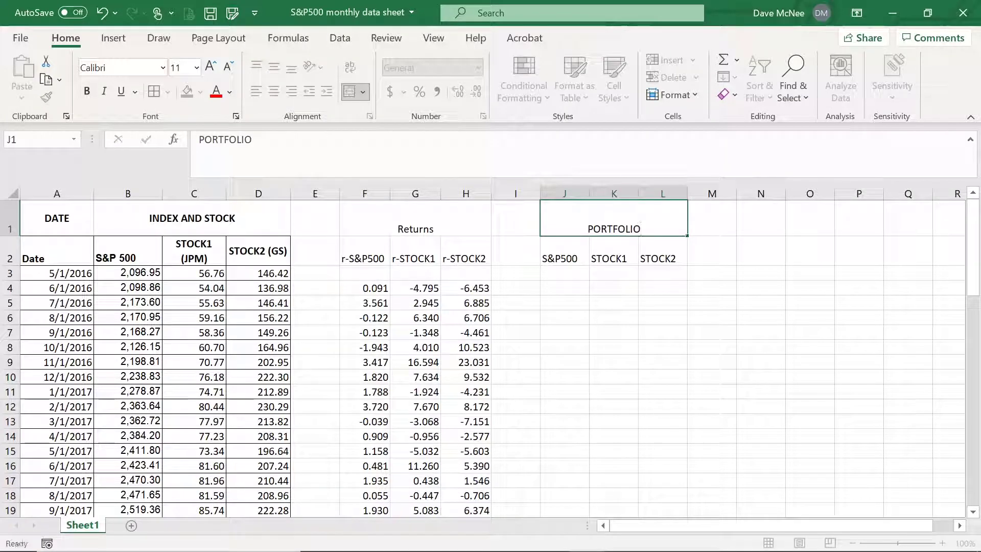
pyautogui.press('Return')
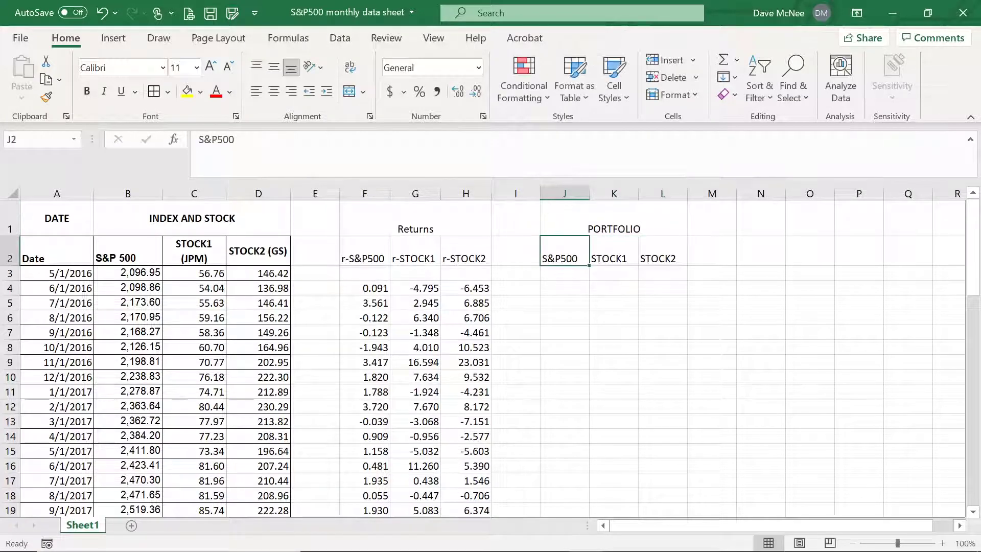
# - Enter =1000 as the S&P500 starting investment in J3 and fill it across to K3 and L3
pyautogui.click(567, 275)
pyautogui.write('=1000')
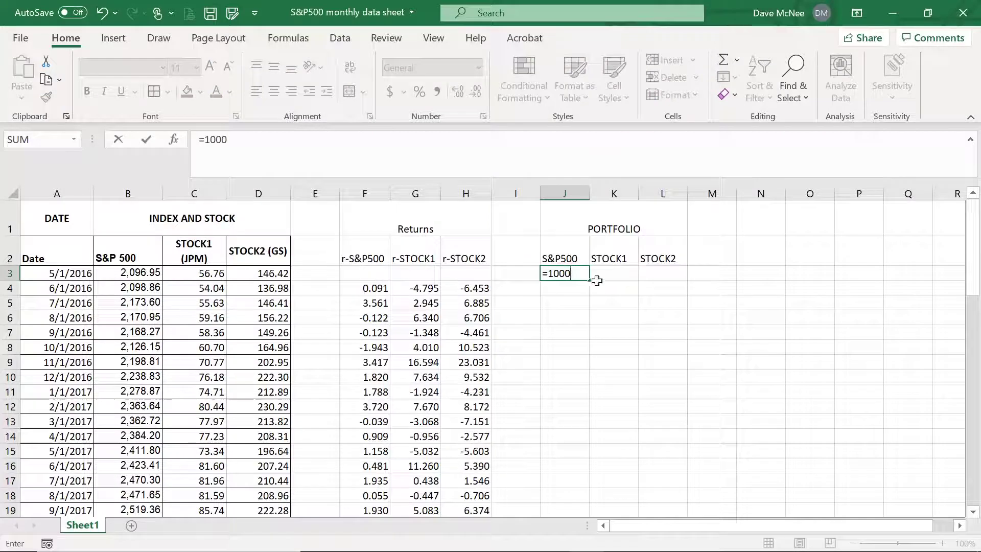
pyautogui.press('Return')
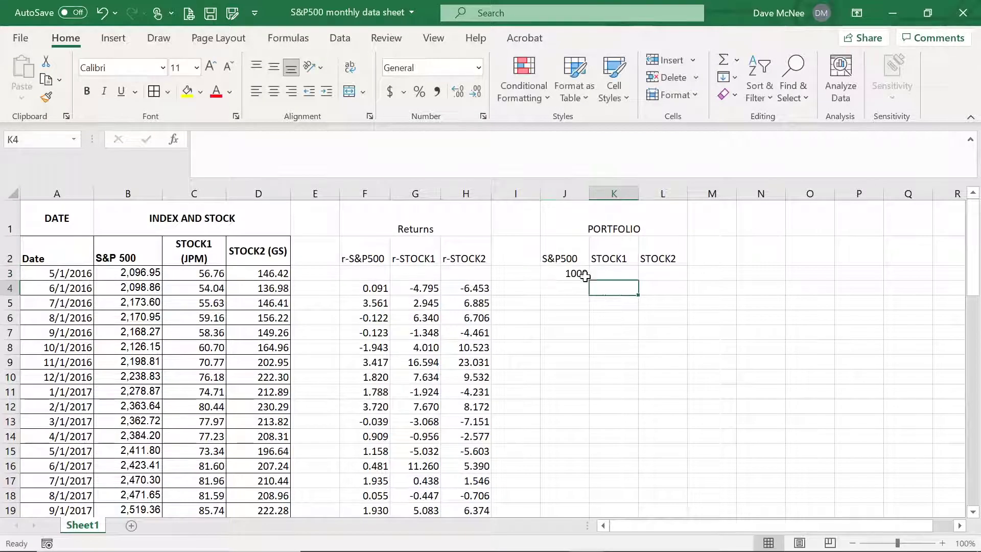
pyautogui.click(586, 276)
pyautogui.moveTo(590, 280); pyautogui.dragTo(682, 274)
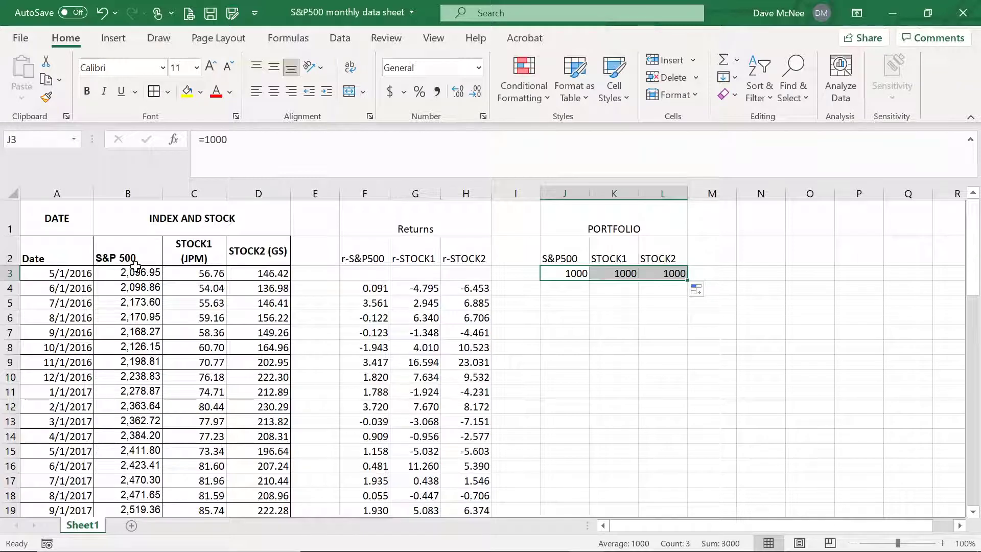
# - Enter the formula =J3*F4 in J4 to multiply the S&P500 starting investment by its June 2016 return
pyautogui.click(561, 291)
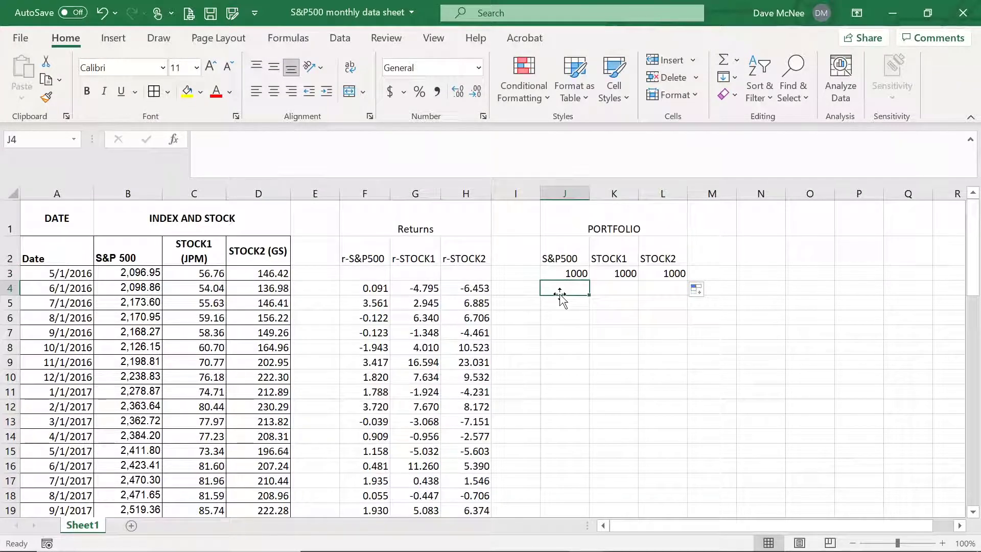
pyautogui.write('=')
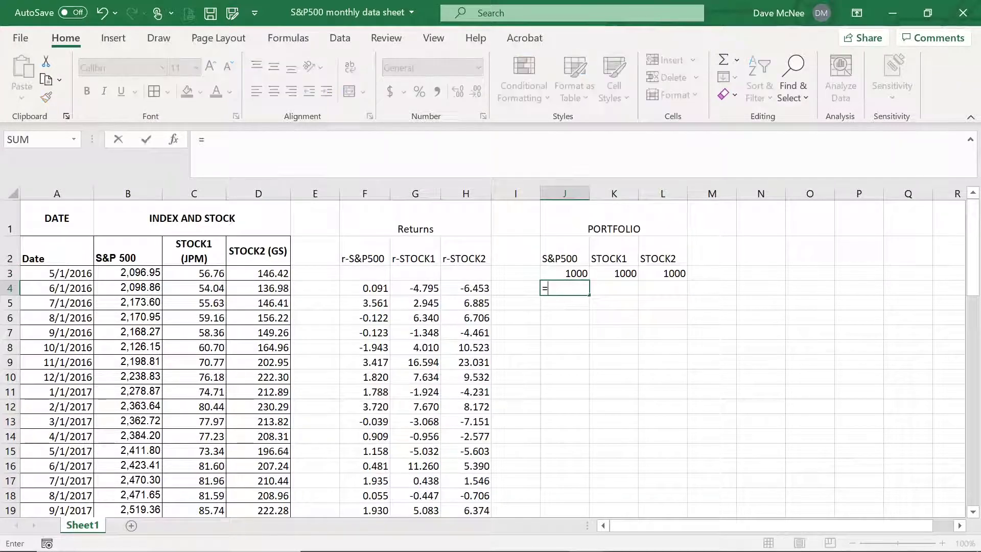
pyautogui.click(575, 276)
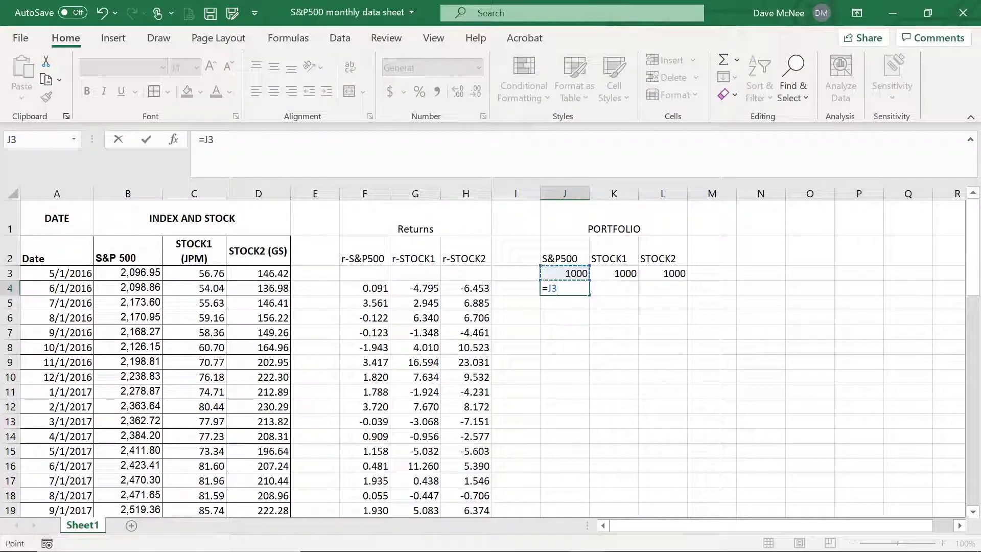
pyautogui.write('/')
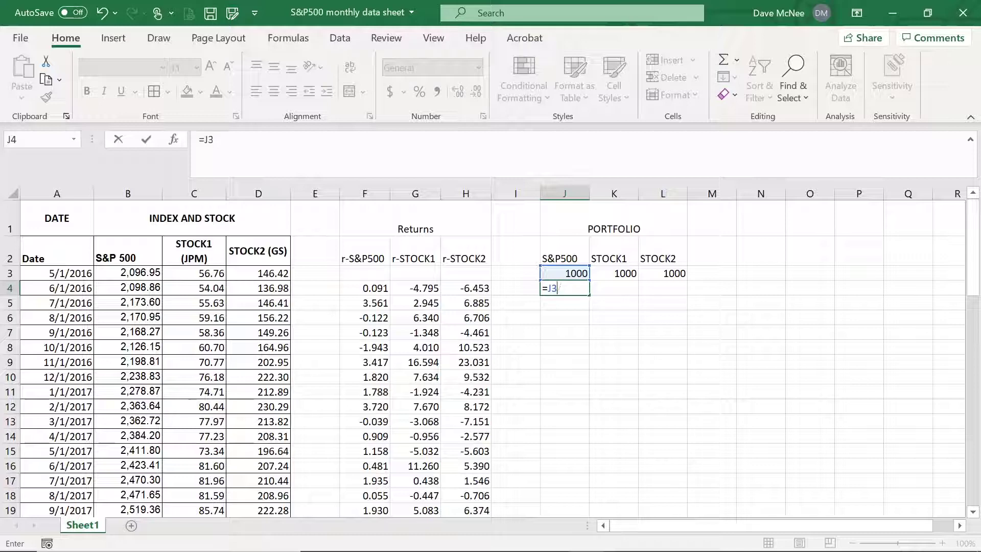
pyautogui.write('*')
pyautogui.click(371, 286)
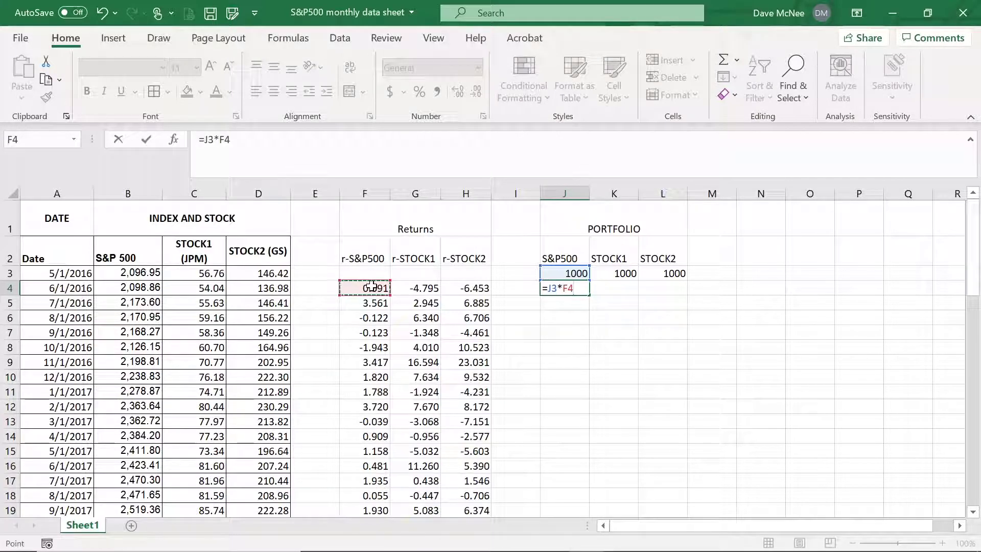
pyautogui.press('Return')
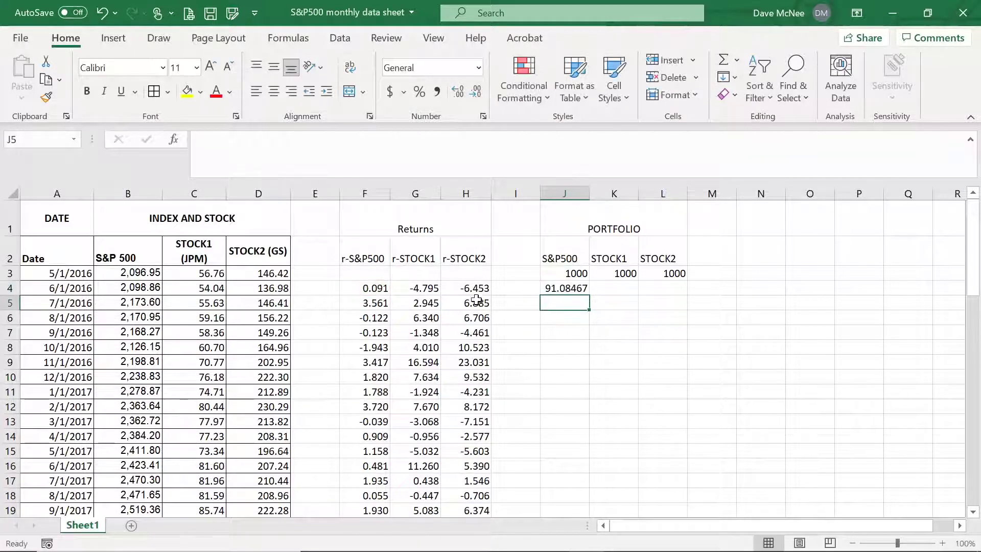
pyautogui.click(570, 288)
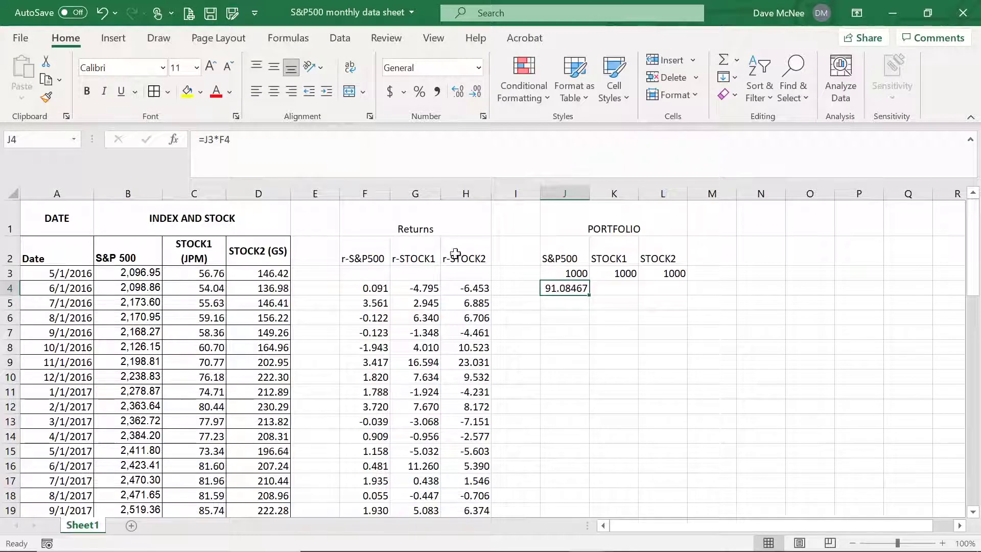
# - Extend the S&P500 portfolio formula in J4 to =J3*F4/100+J3 so it adds the monthly return to the starting investment
pyautogui.click(237, 169)
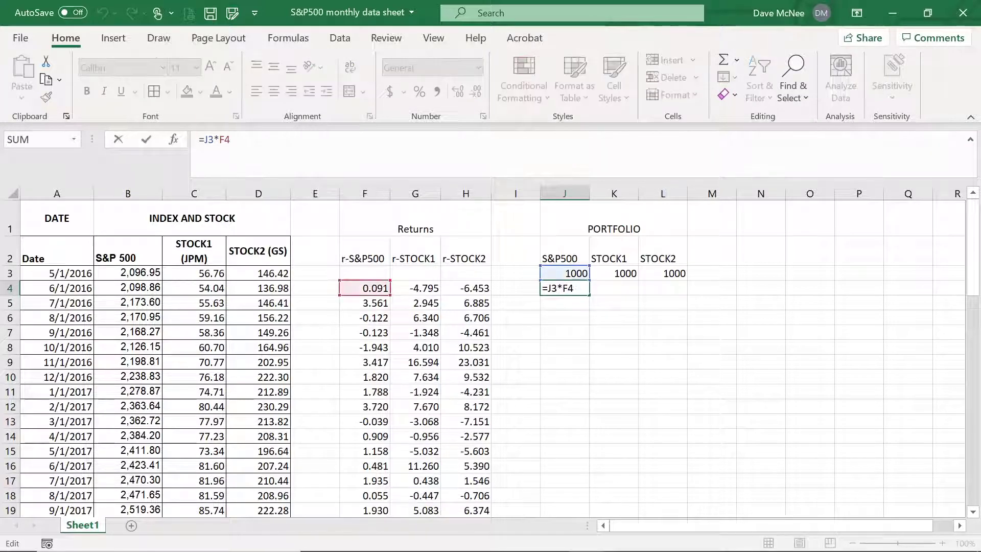
pyautogui.write('/100')
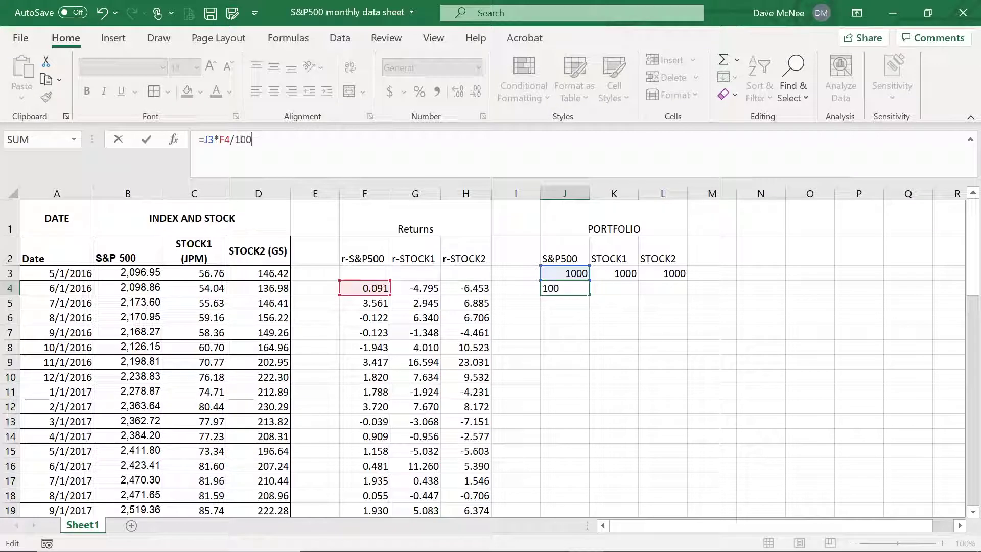
pyautogui.press('Return')
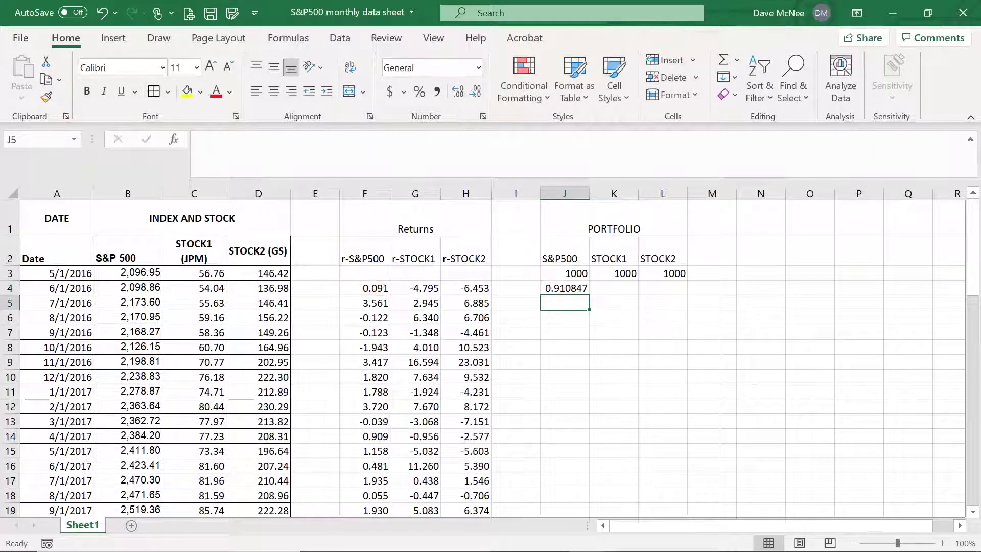
pyautogui.click(560, 288)
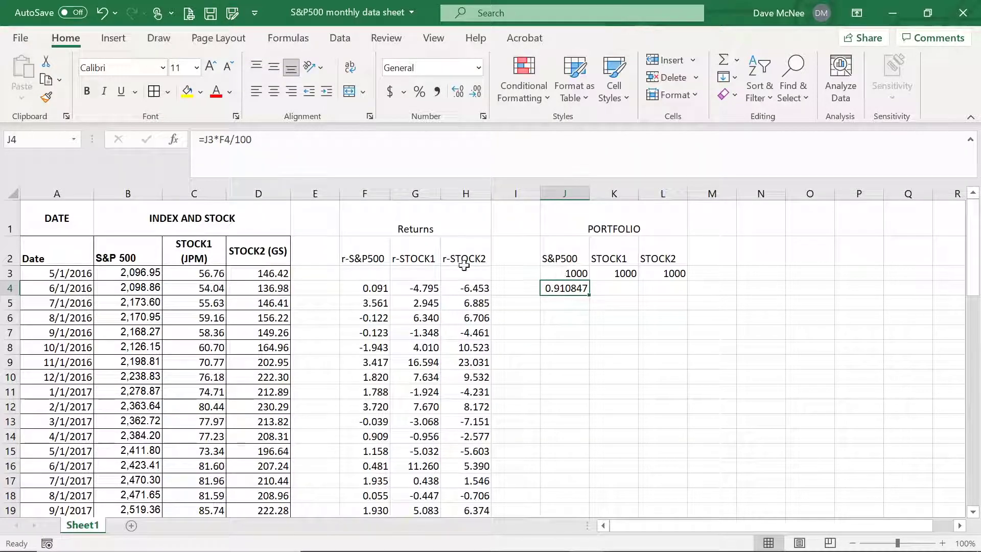
pyautogui.click(306, 167)
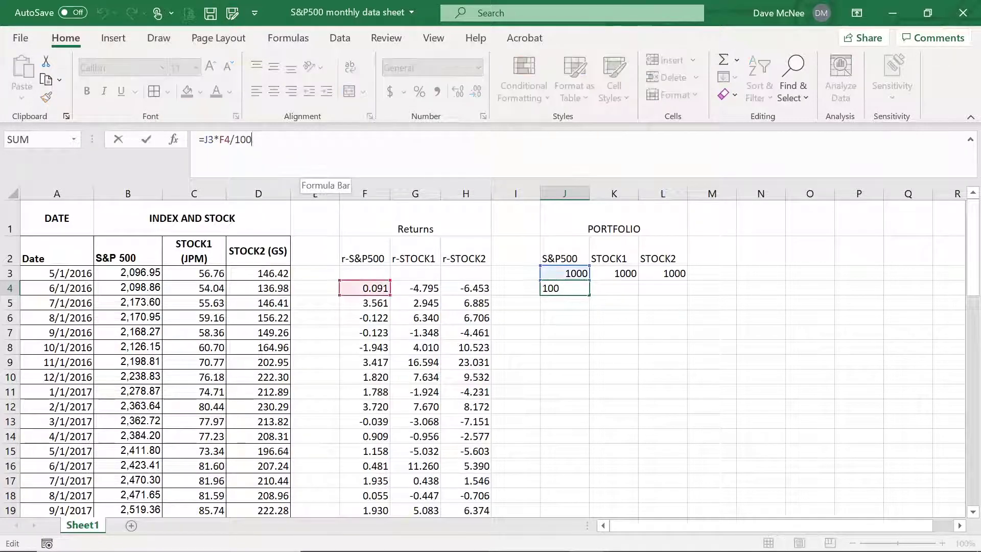
pyautogui.write('+')
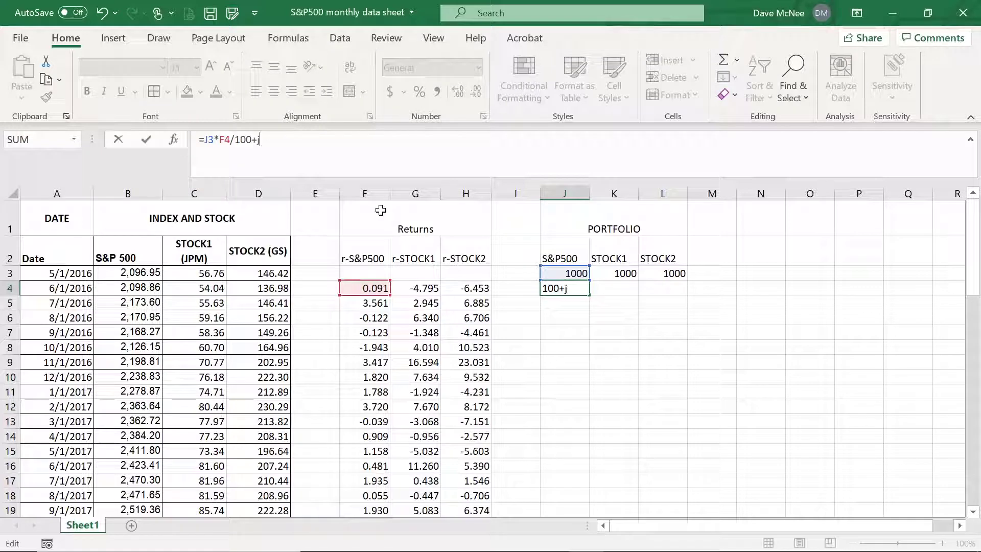
pyautogui.write('j3')
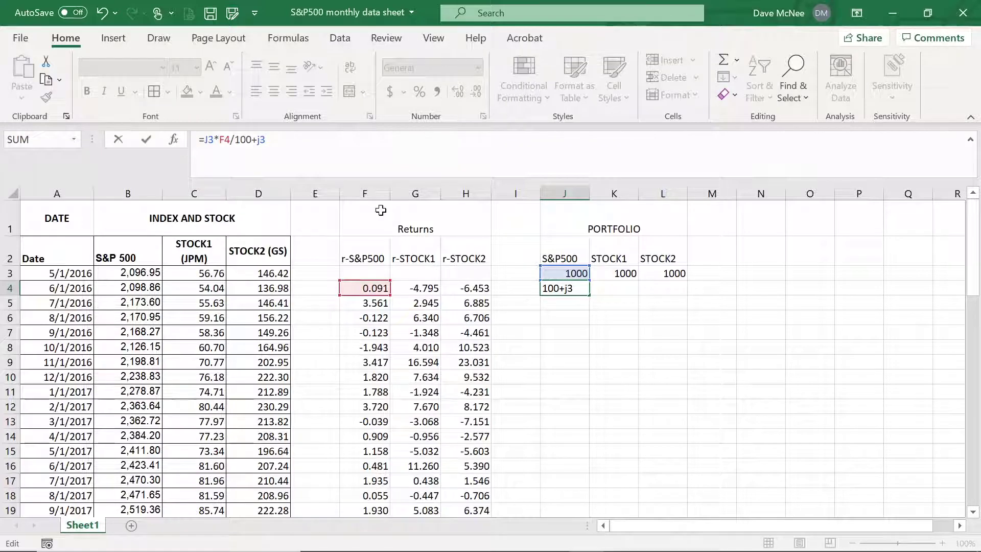
pyautogui.click(381, 210)
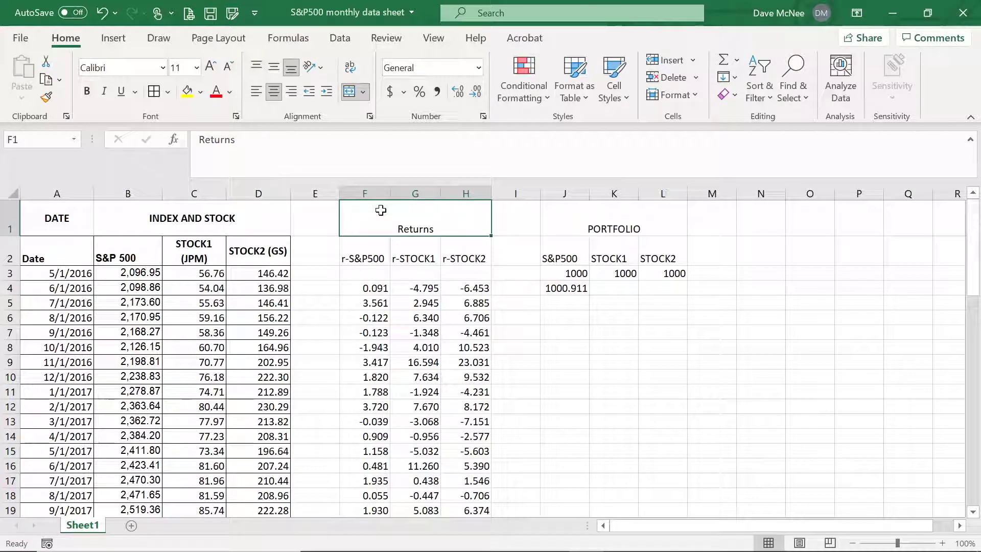
# - Fill the J4 formula across to K4 and L4 and check the STOCK1 formula against its starting value and return
pyautogui.click(562, 287)
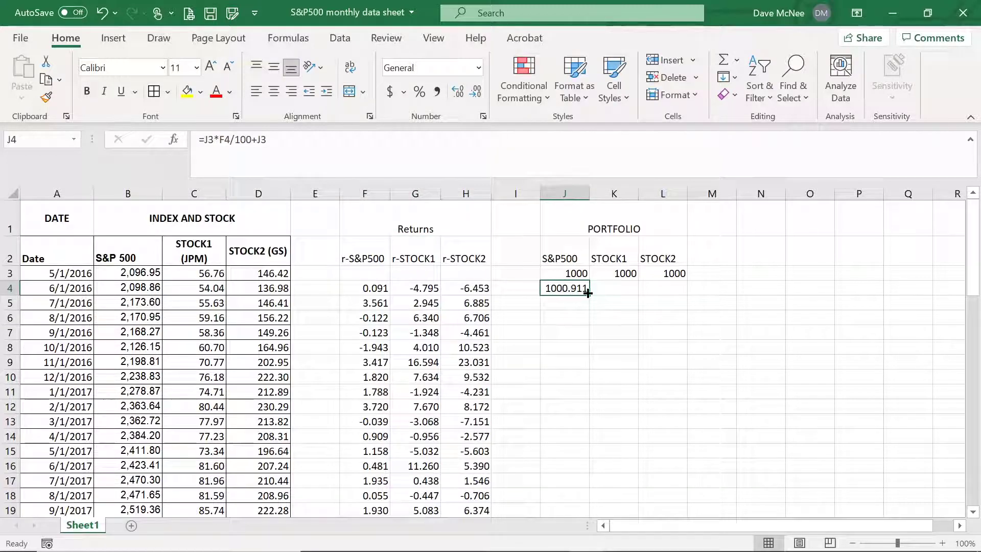
pyautogui.moveTo(588, 293); pyautogui.dragTo(667, 296)
pyautogui.click(619, 286)
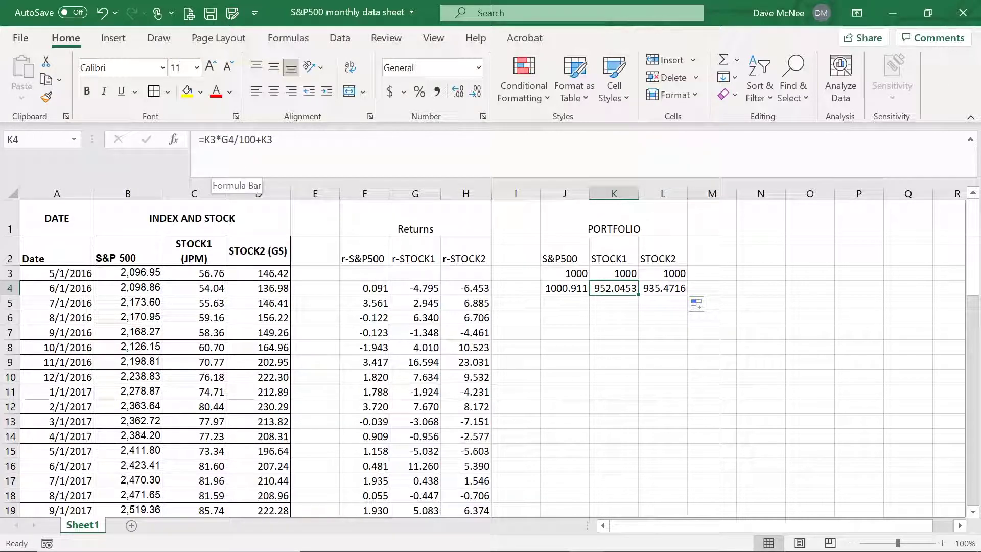
pyautogui.click(616, 275)
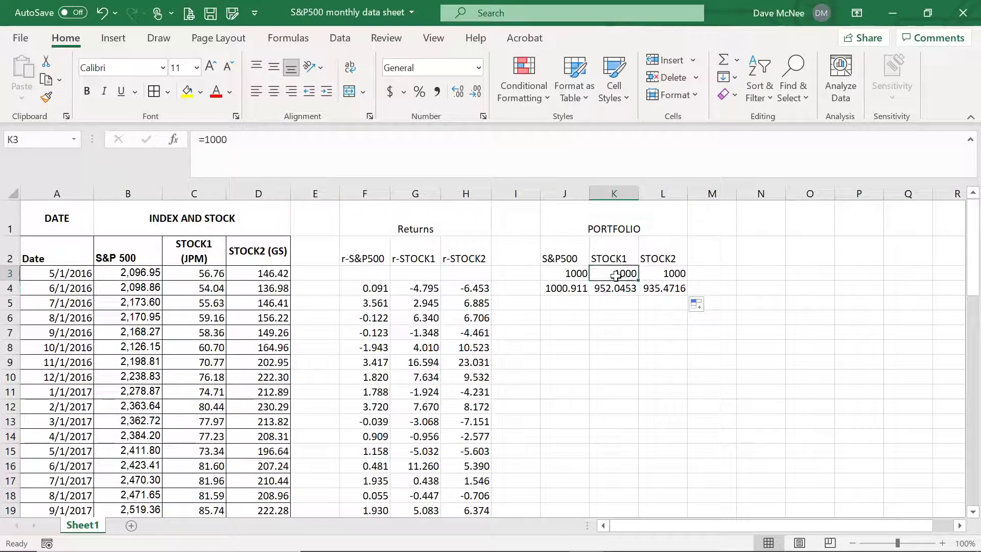
pyautogui.click(610, 287)
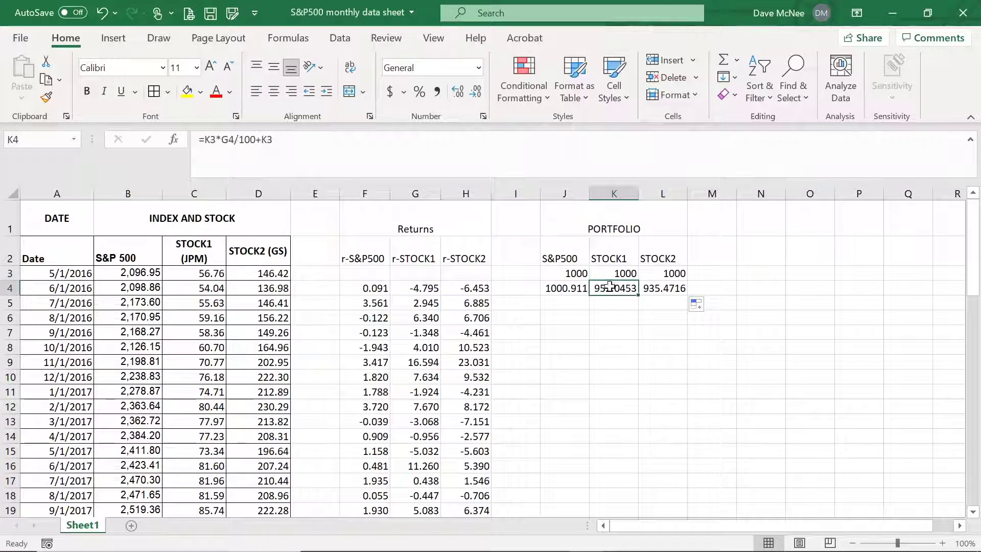
pyautogui.click(415, 291)
pyautogui.click(623, 290)
# - Fill the portfolio formulas in J4:L4 down to the April 2021 row, row 62
pyautogui.moveTo(563, 288); pyautogui.dragTo(665, 452)
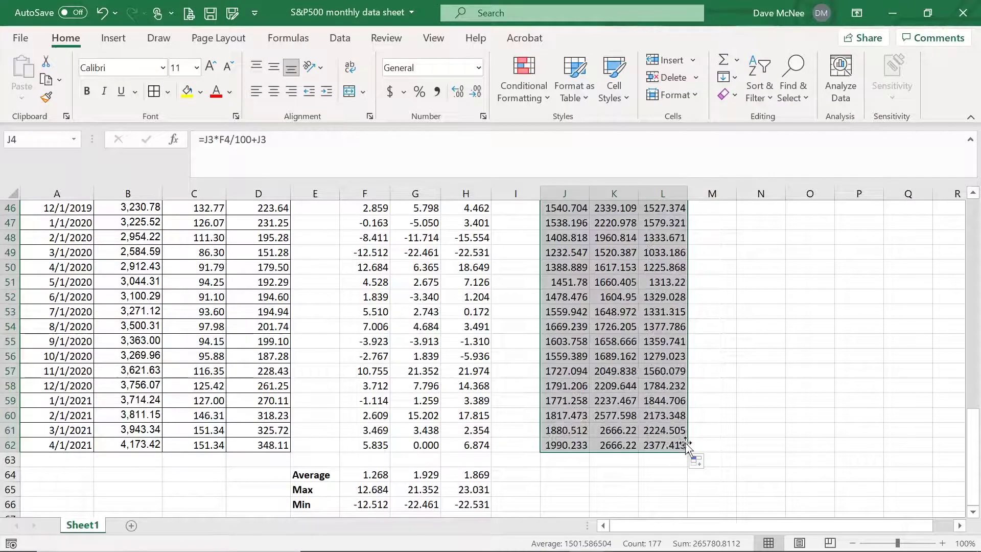
pyautogui.scroll(1, 687, 450)
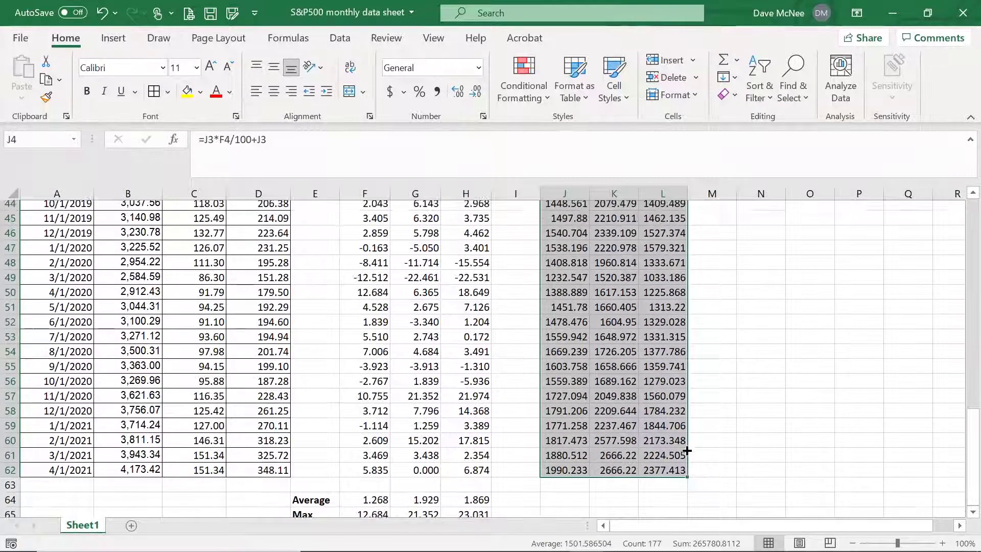
pyautogui.scroll(-3, 686, 449)
pyautogui.scroll(14, 686, 450)
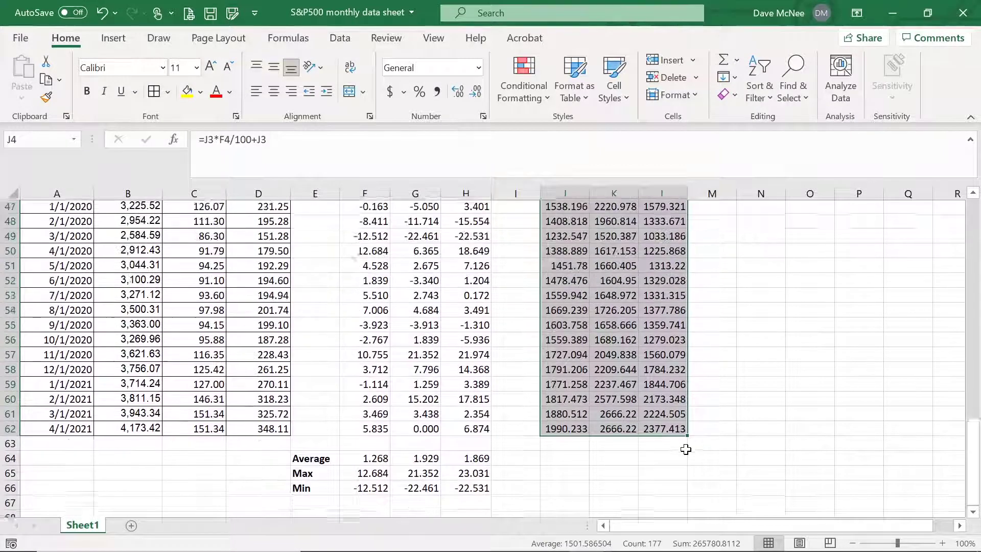
pyautogui.scroll(4, 687, 449)
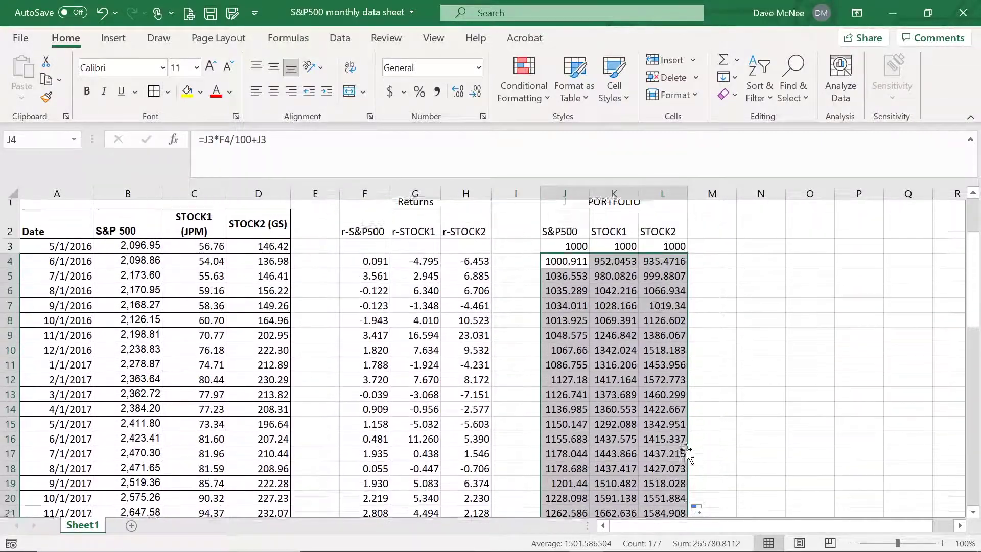
# - Check the portfolio formulas in J4:L4 and the $1000 starting investments in row 3
pyautogui.click(760, 332)
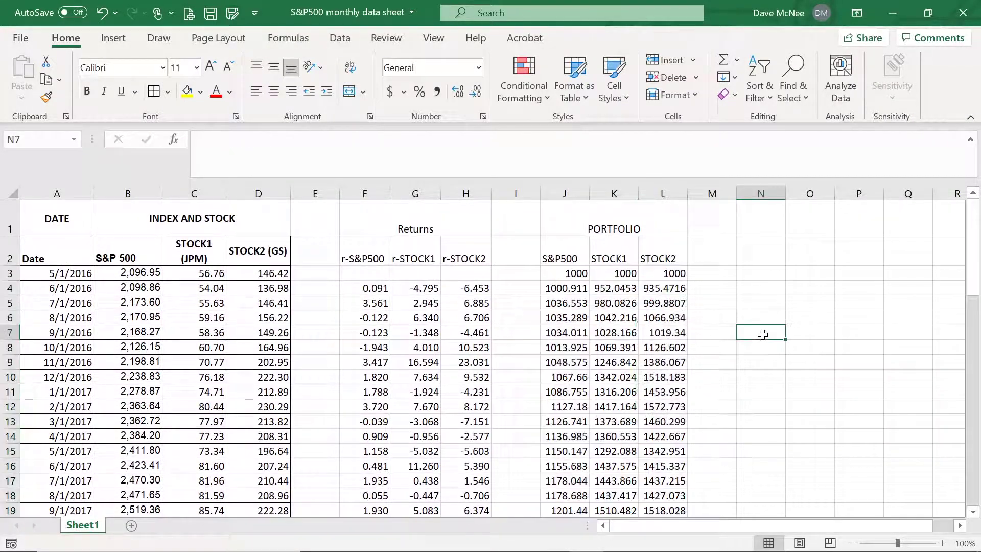
pyautogui.click(577, 287)
pyautogui.click(597, 288)
pyautogui.click(658, 286)
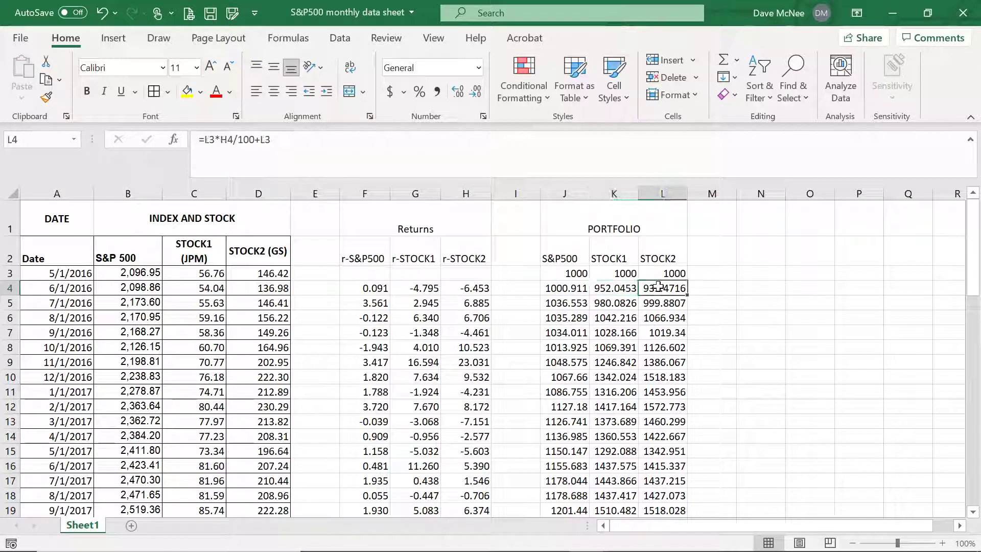
pyautogui.click(576, 274)
pyautogui.doubleClick(613, 275)
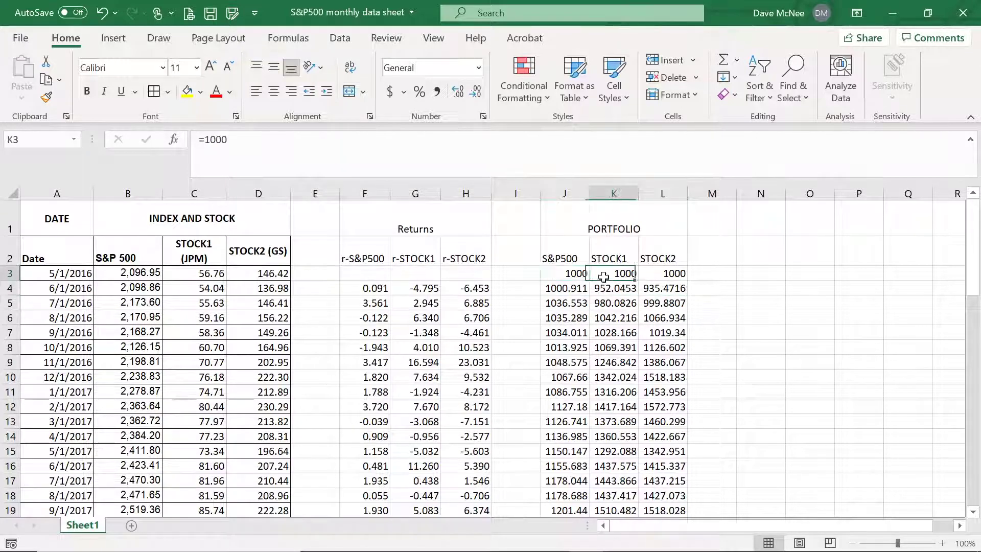
pyautogui.click(718, 276)
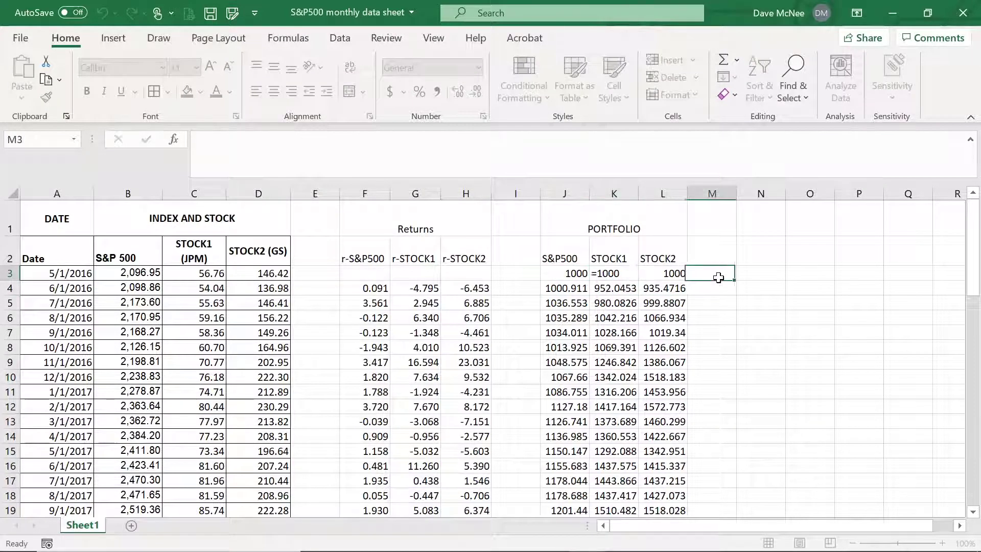
# - Make the final April 2021 portfolio values in J62:L62 bold
pyautogui.scroll(-2, 628, 449)
pyautogui.scroll(-12, 628, 461)
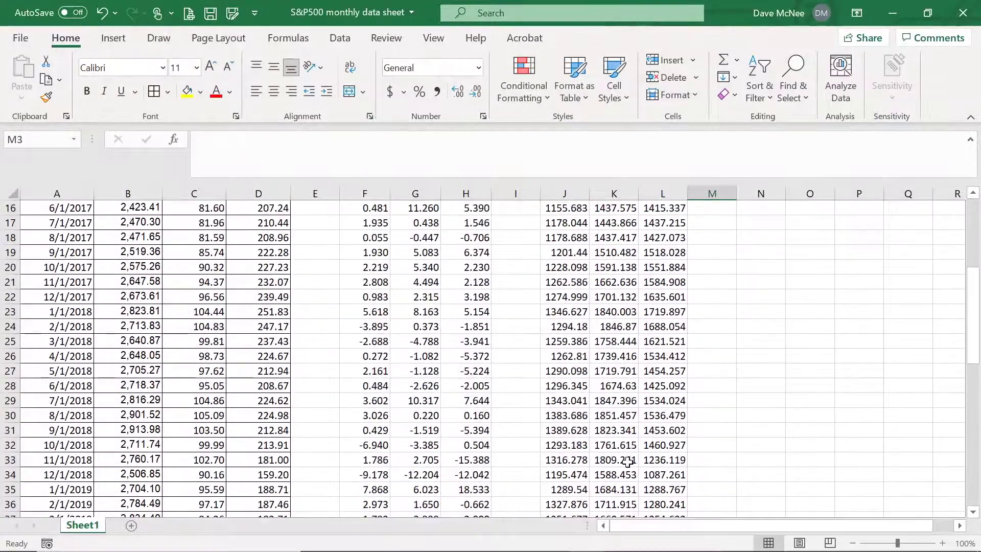
pyautogui.scroll(-1, 628, 461)
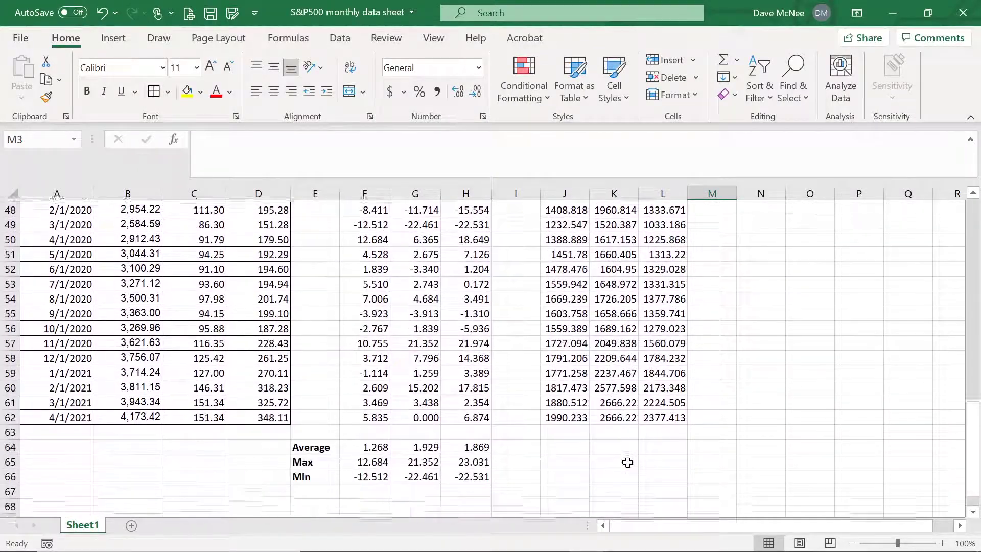
pyautogui.click(569, 417)
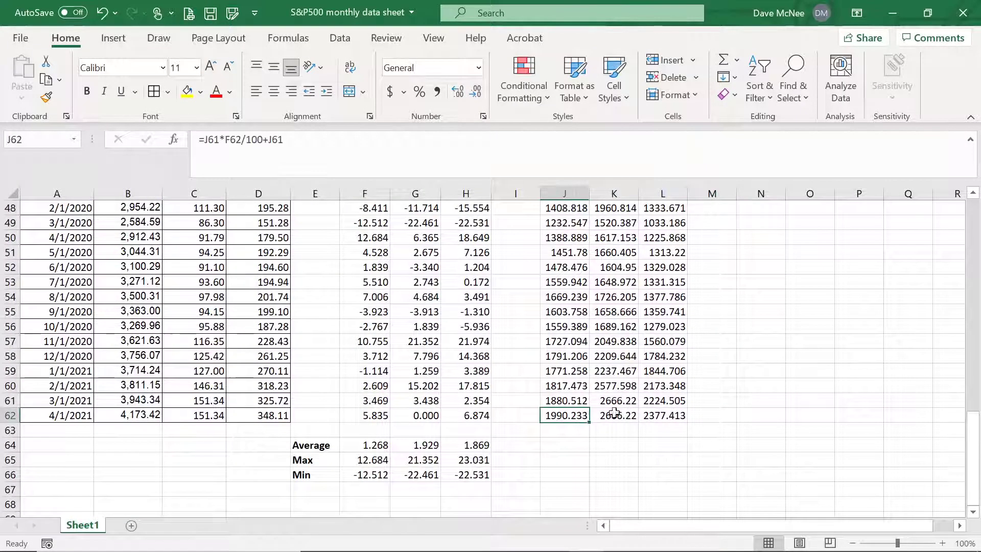
pyautogui.moveTo(657, 415); pyautogui.dragTo(567, 417)
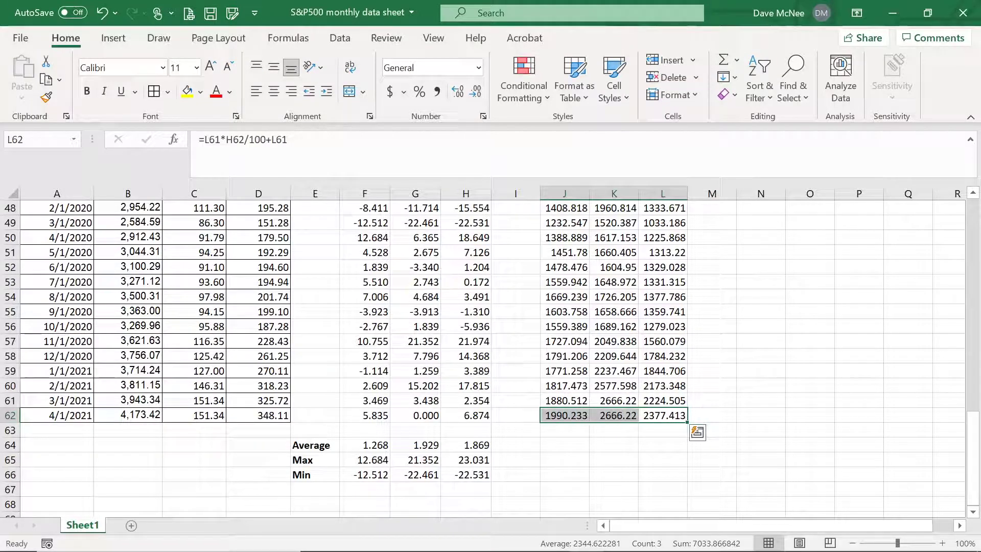
pyautogui.click(86, 91)
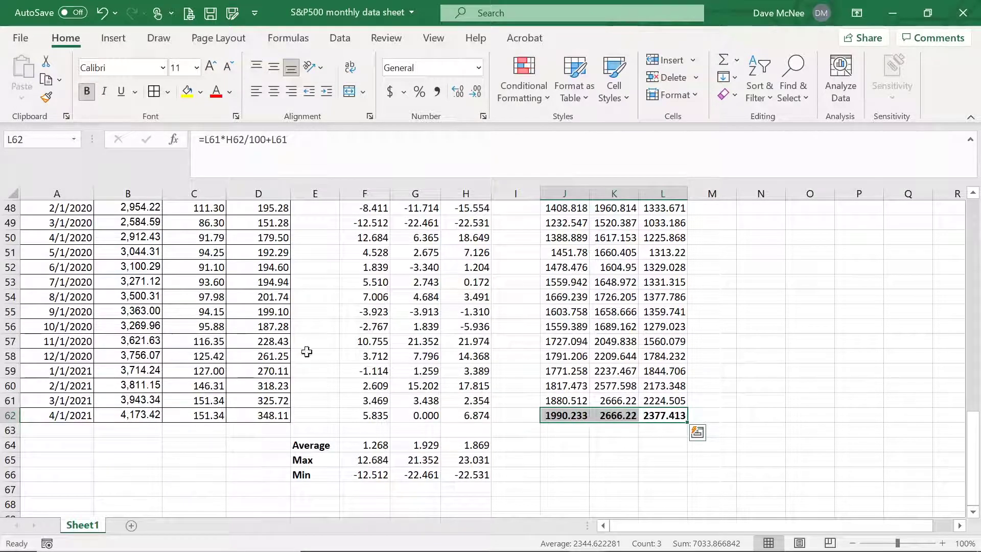
pyautogui.click(561, 448)
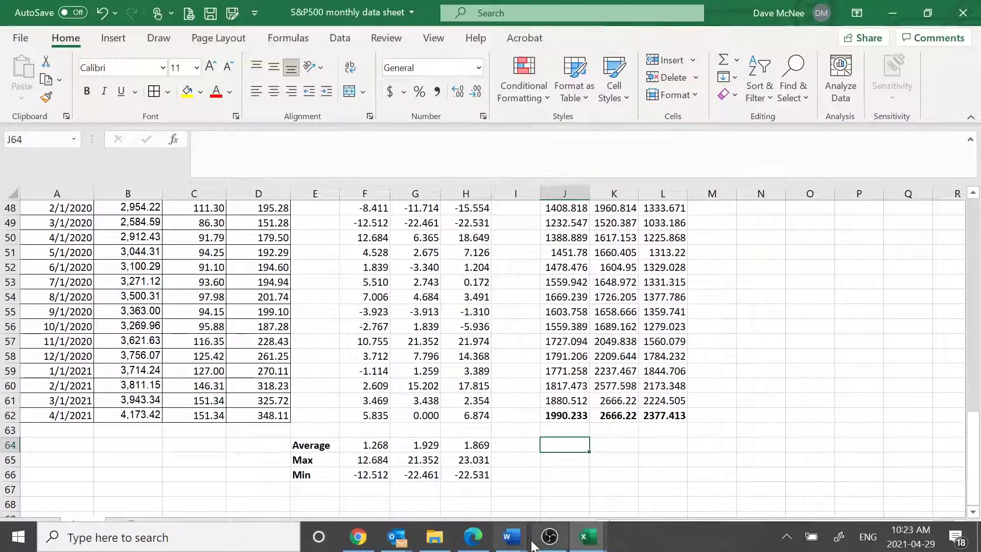
# - Switch to the unit assignment document in Word and read the rest of step 8 and the summary requirements in step 9
pyautogui.click(511, 536)
pyautogui.click(698, 467)
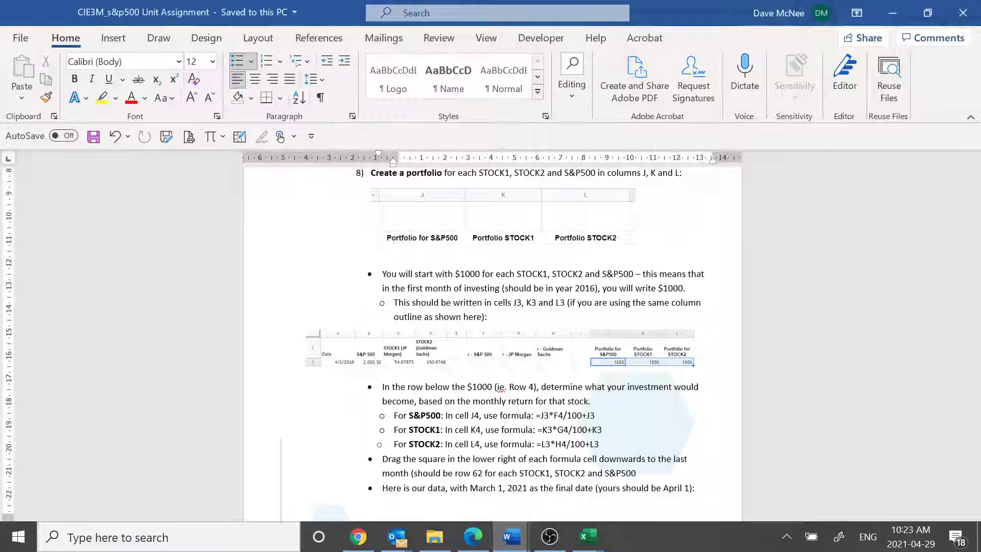
pyautogui.scroll(-4, 500, 366)
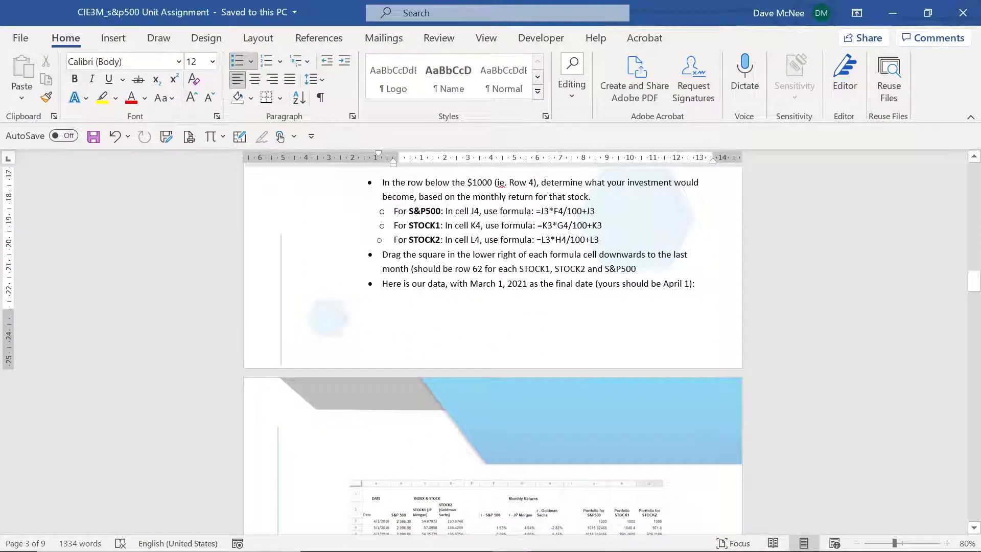
pyautogui.scroll(-6, 480, 309)
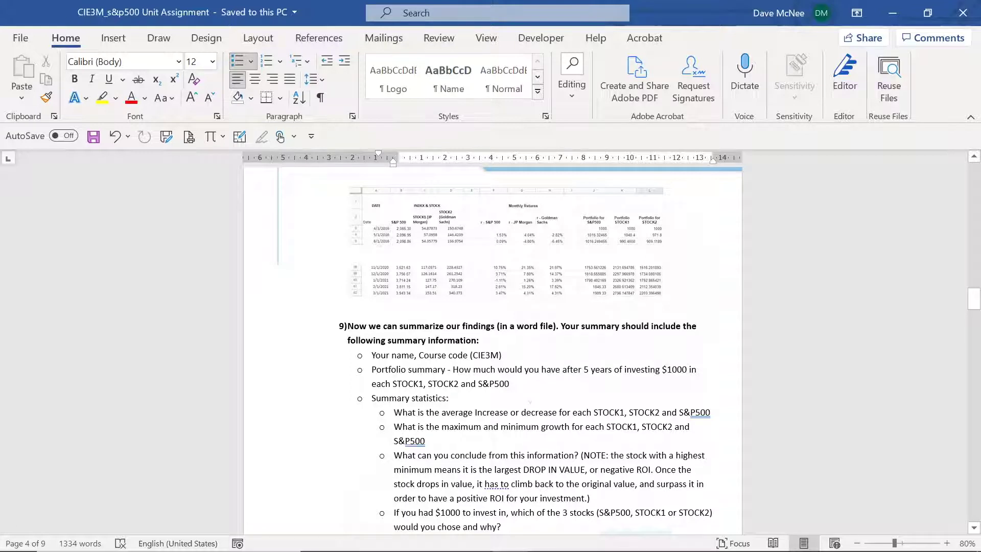
pyautogui.scroll(-3, 491, 347)
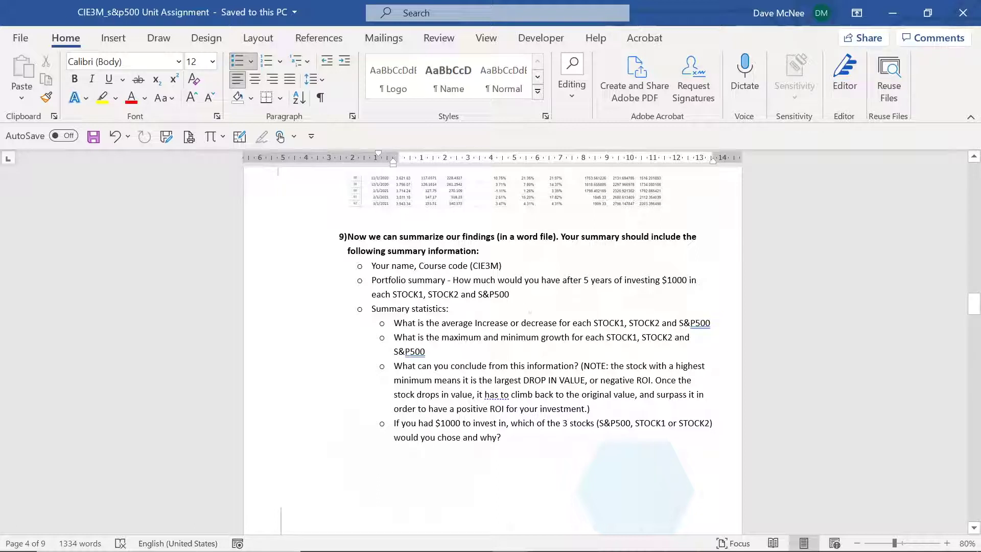
# - Find the Sample Summary Submission past the S&P500 data table and read its portfolio summary
pyautogui.scroll(-10, 510, 469)
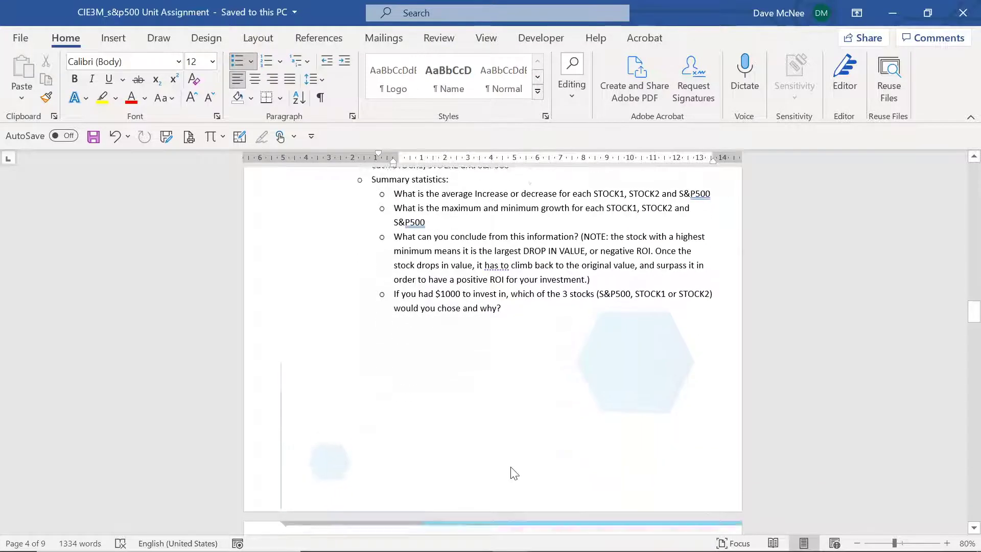
pyautogui.scroll(-5, 511, 459)
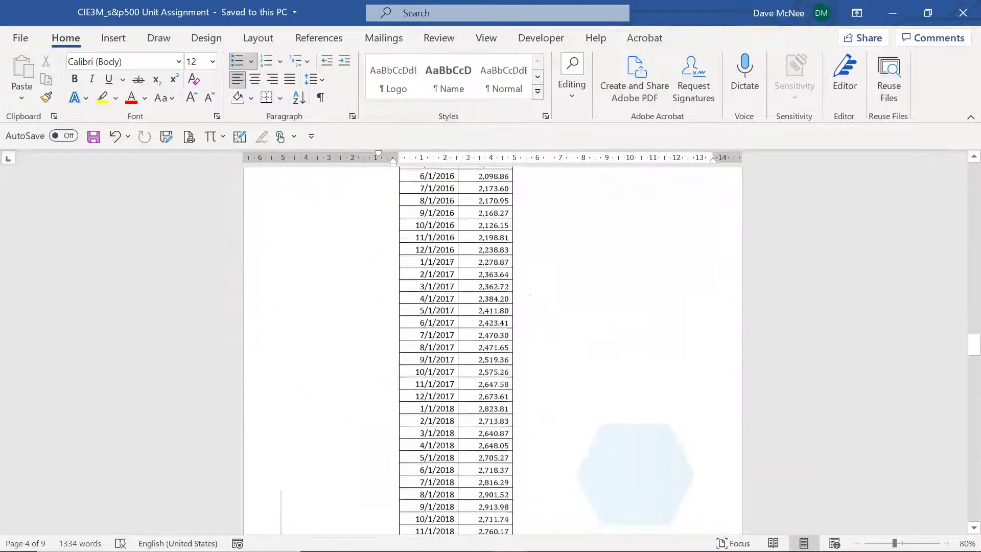
pyautogui.scroll(7, 511, 460)
pyautogui.scroll(-10, 511, 460)
pyautogui.scroll(-15, 516, 450)
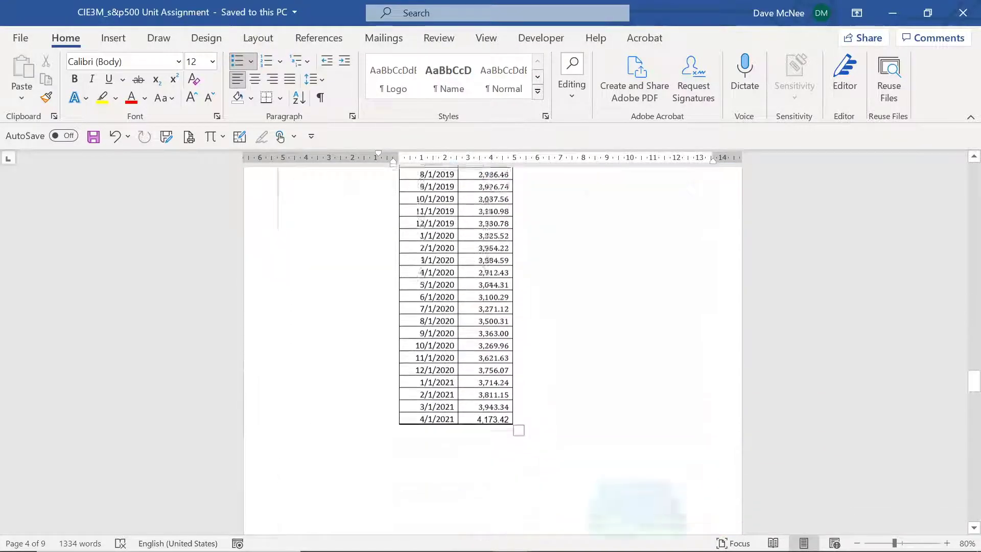
pyautogui.scroll(-4, 511, 353)
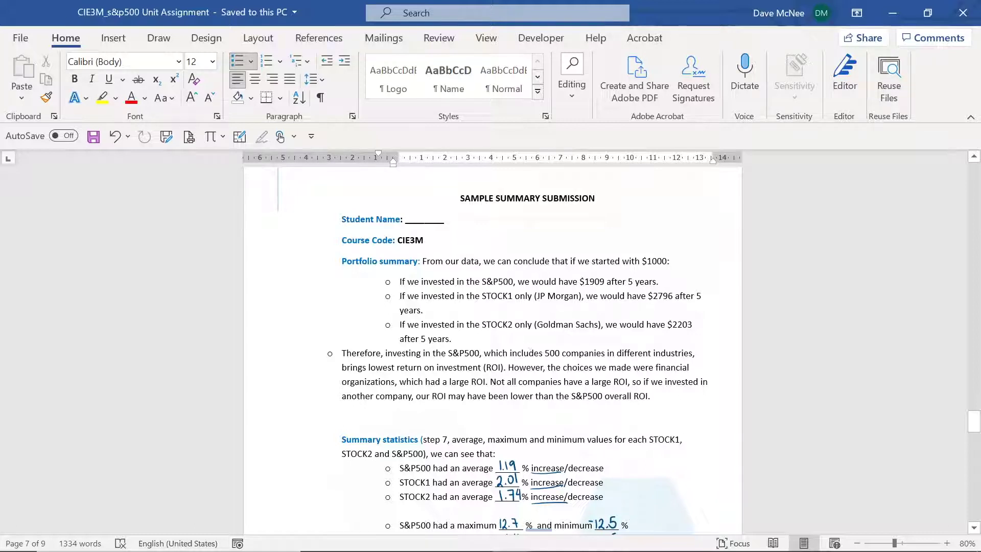
pyautogui.scroll(1, 493, 347)
pyautogui.moveTo(588, 542)
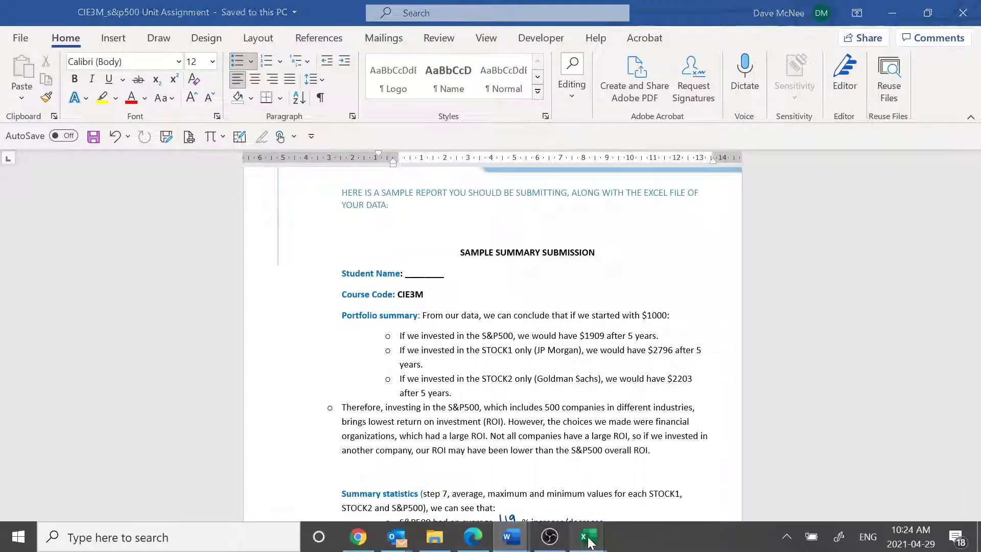
# - Switch to the S&P500 monthly data sheet in Excel and check the March 2020 returns in F49:H49 and the final S&P500 portfolio value in J62
pyautogui.click(469, 462)
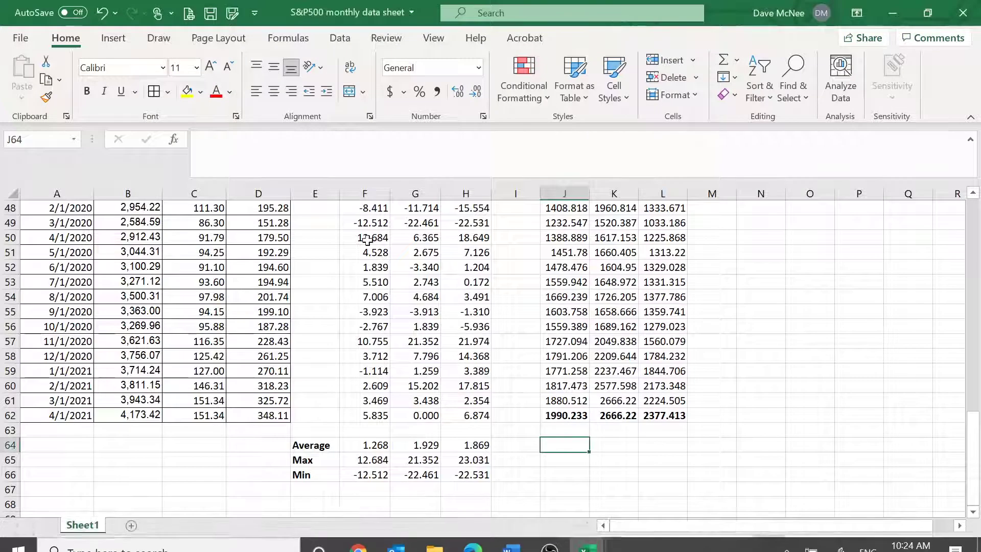
pyautogui.click(360, 224)
pyautogui.click(407, 225)
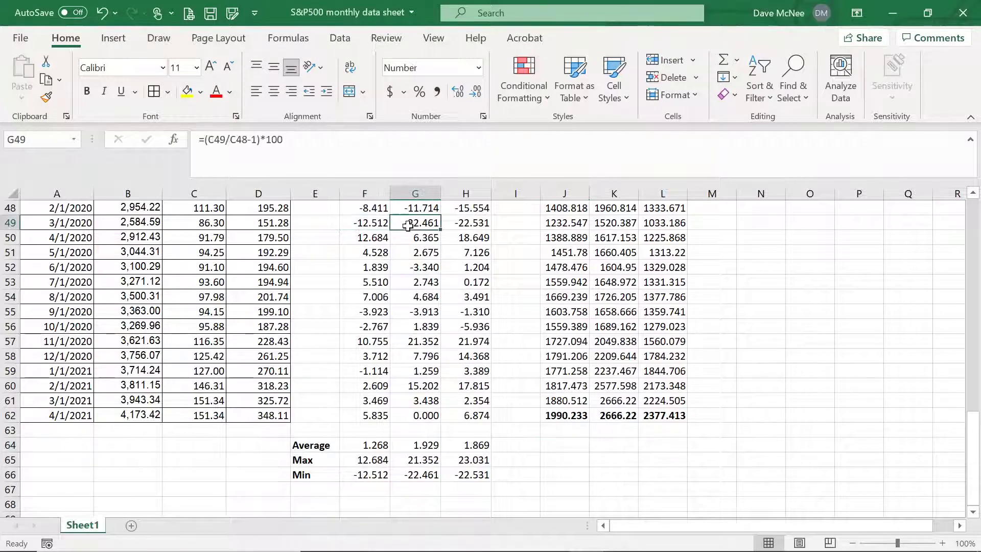
pyautogui.click(460, 222)
pyautogui.click(371, 227)
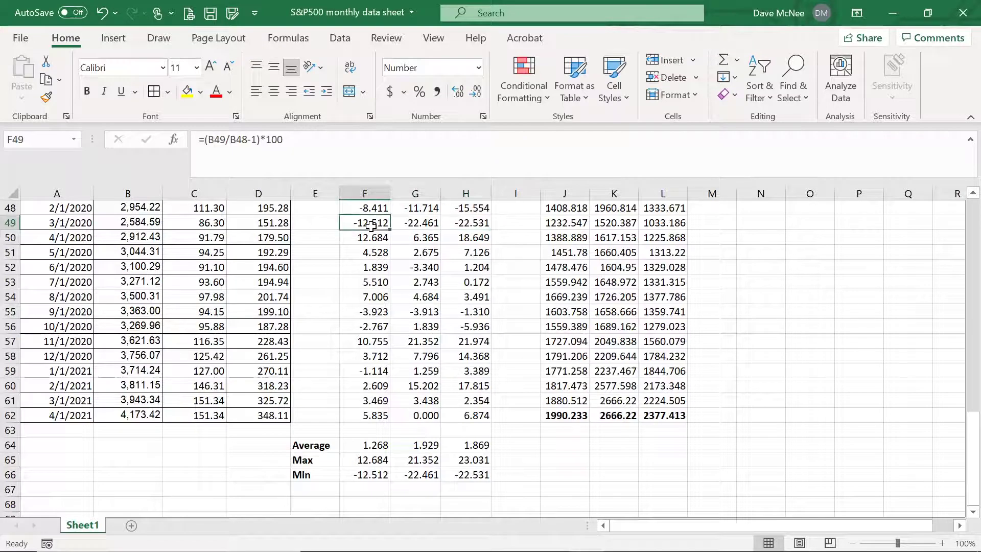
pyautogui.click(410, 223)
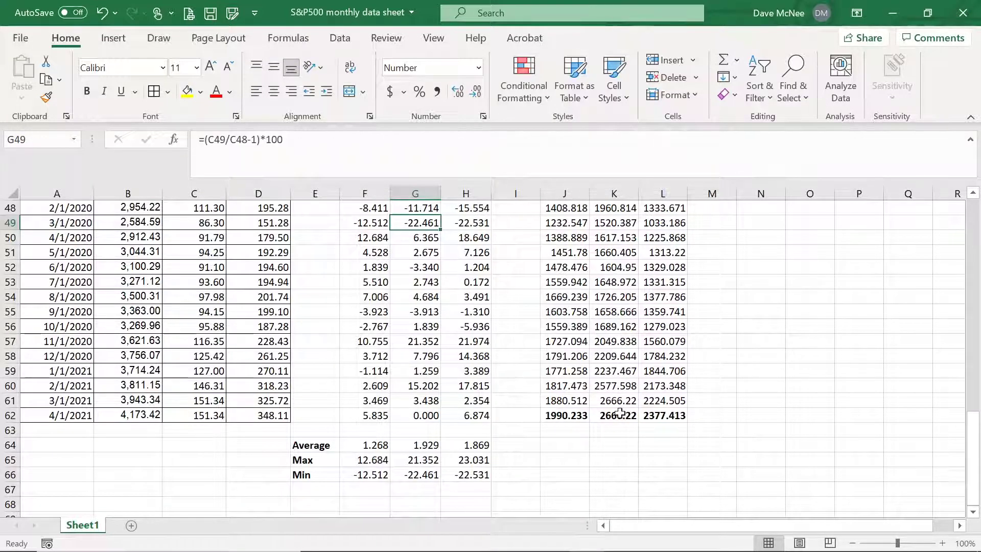
pyautogui.click(572, 417)
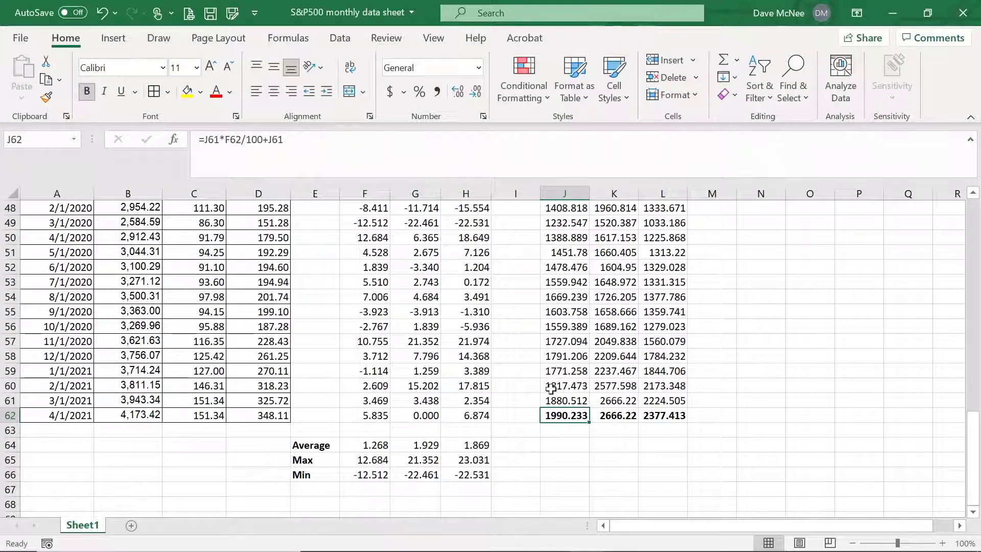
# - Return to the unit assignment document in Word and read the sample report's summary statistics and its "What can you conclude?" answer
pyautogui.click(899, 21)
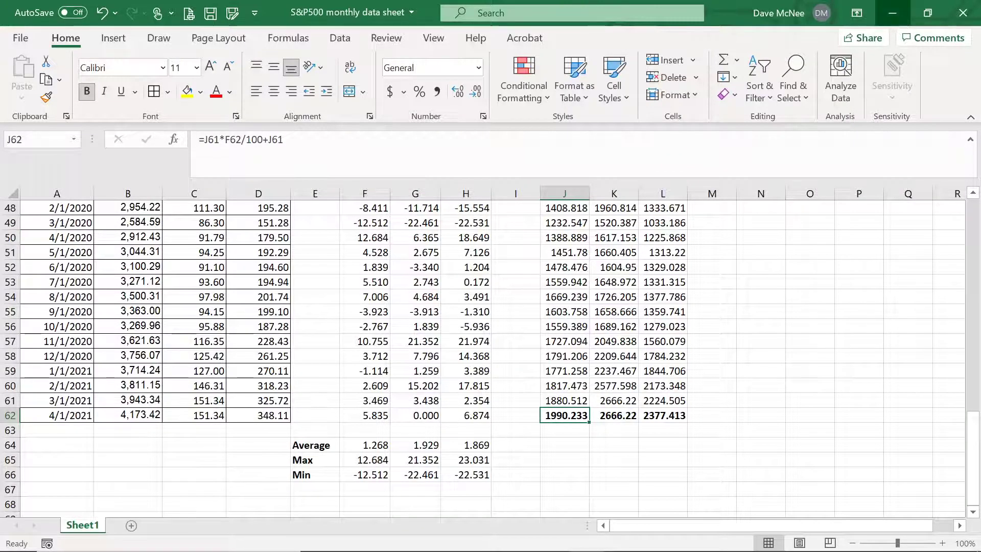
pyautogui.scroll(-6, 493, 347)
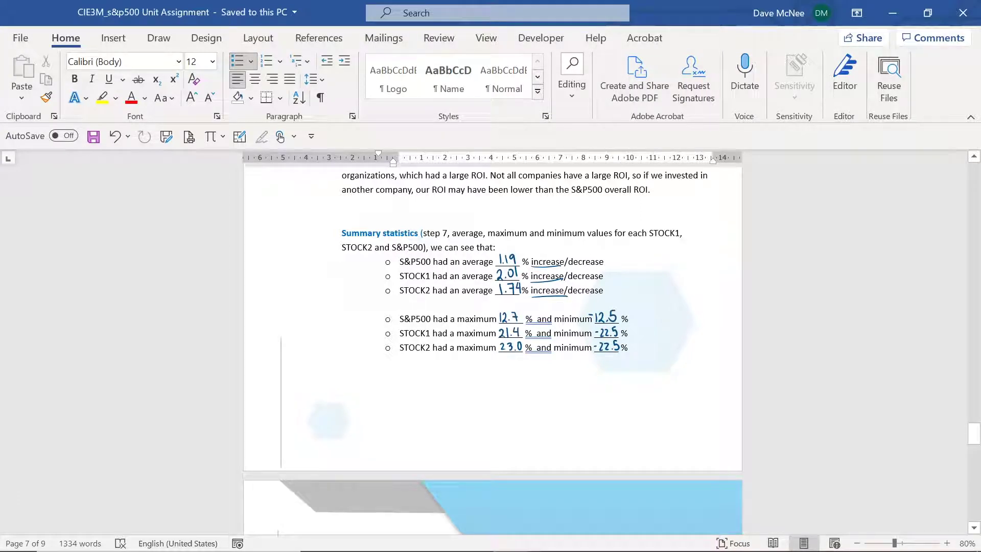
pyautogui.scroll(-5, 492, 350)
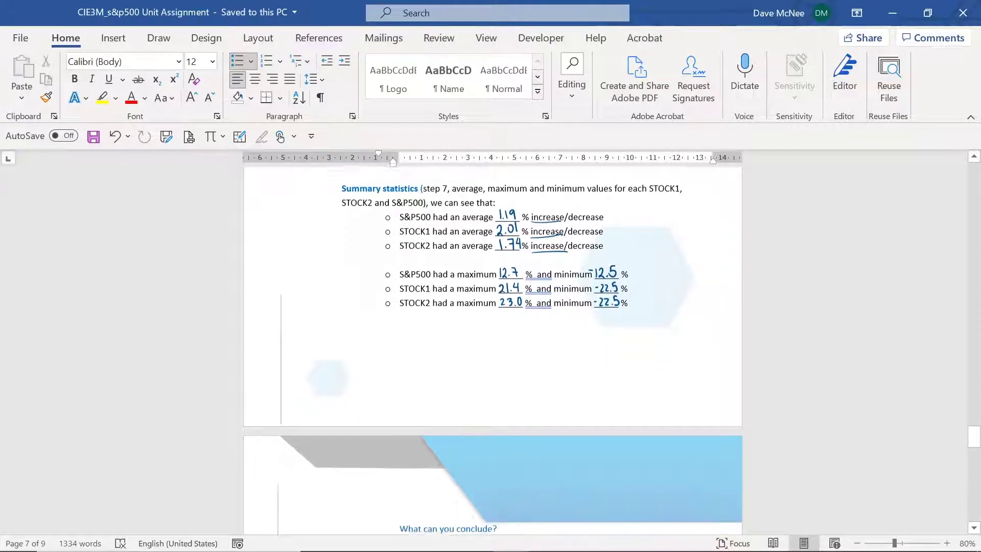
pyautogui.scroll(-2, 492, 350)
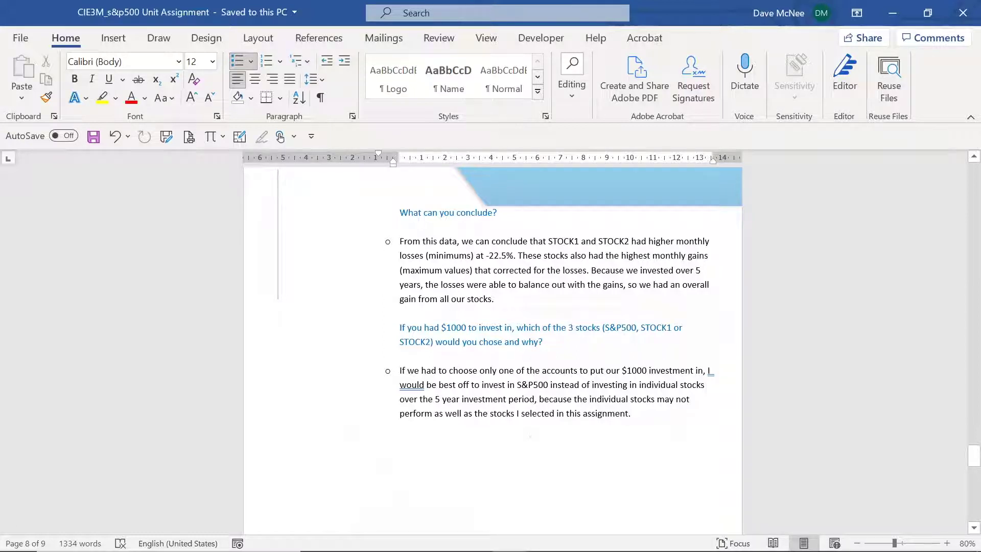
pyautogui.scroll(-1, 562, 307)
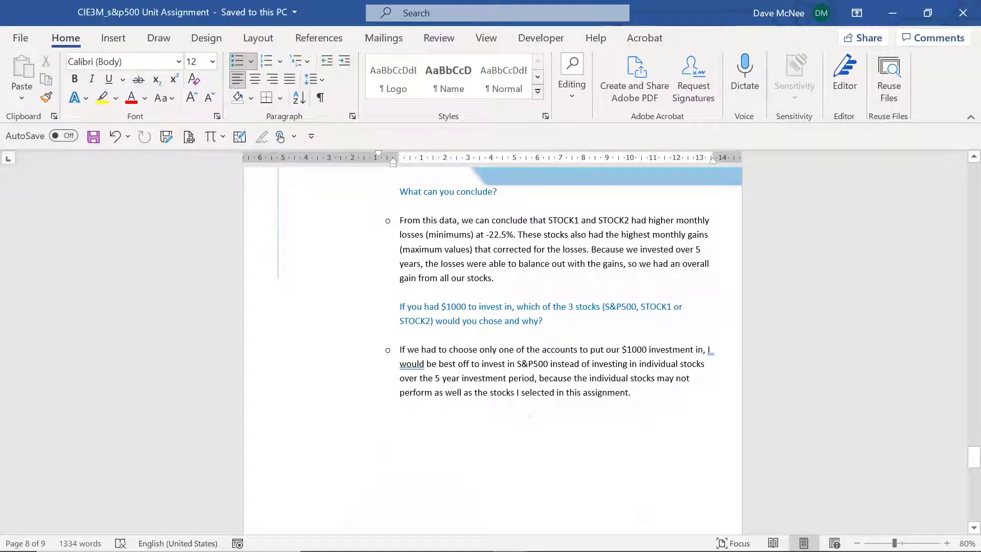
# - Highlight the question asking which of the 3 stocks to choose for a $1000 investment and read its sample answer
pyautogui.click(496, 278)
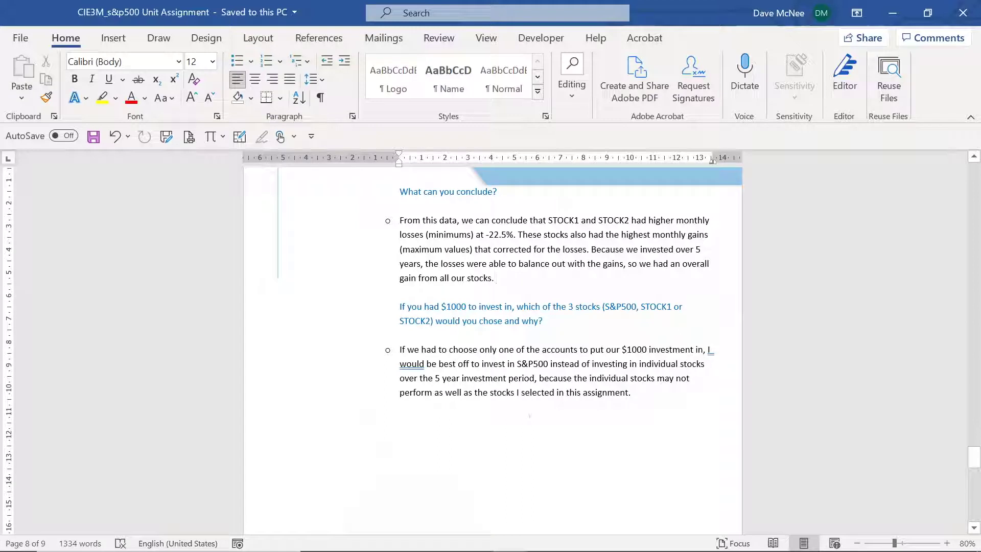
pyautogui.scroll(-3, 492, 348)
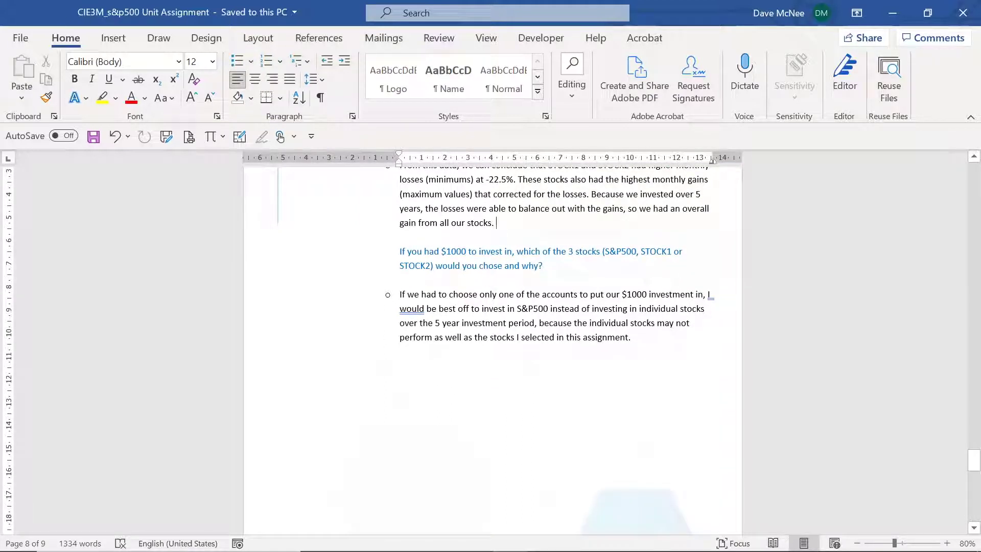
pyautogui.hotkey('shift', 'Down')
pyautogui.hotkey('shift', 'Down')
pyautogui.hotkey('shift', 'Down')
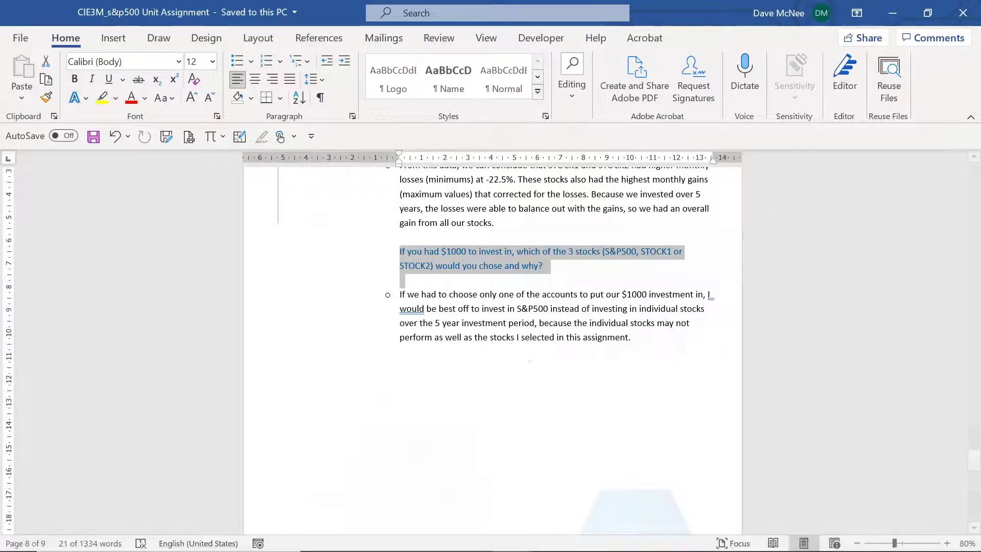
# - Switch back to the S&P500 monthly data sheet in Excel
pyautogui.moveTo(596, 546)
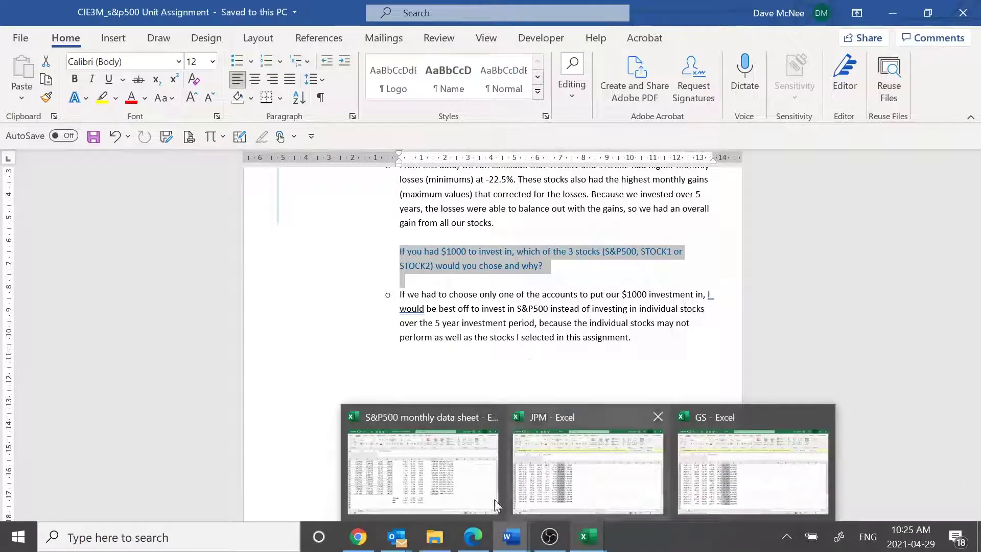